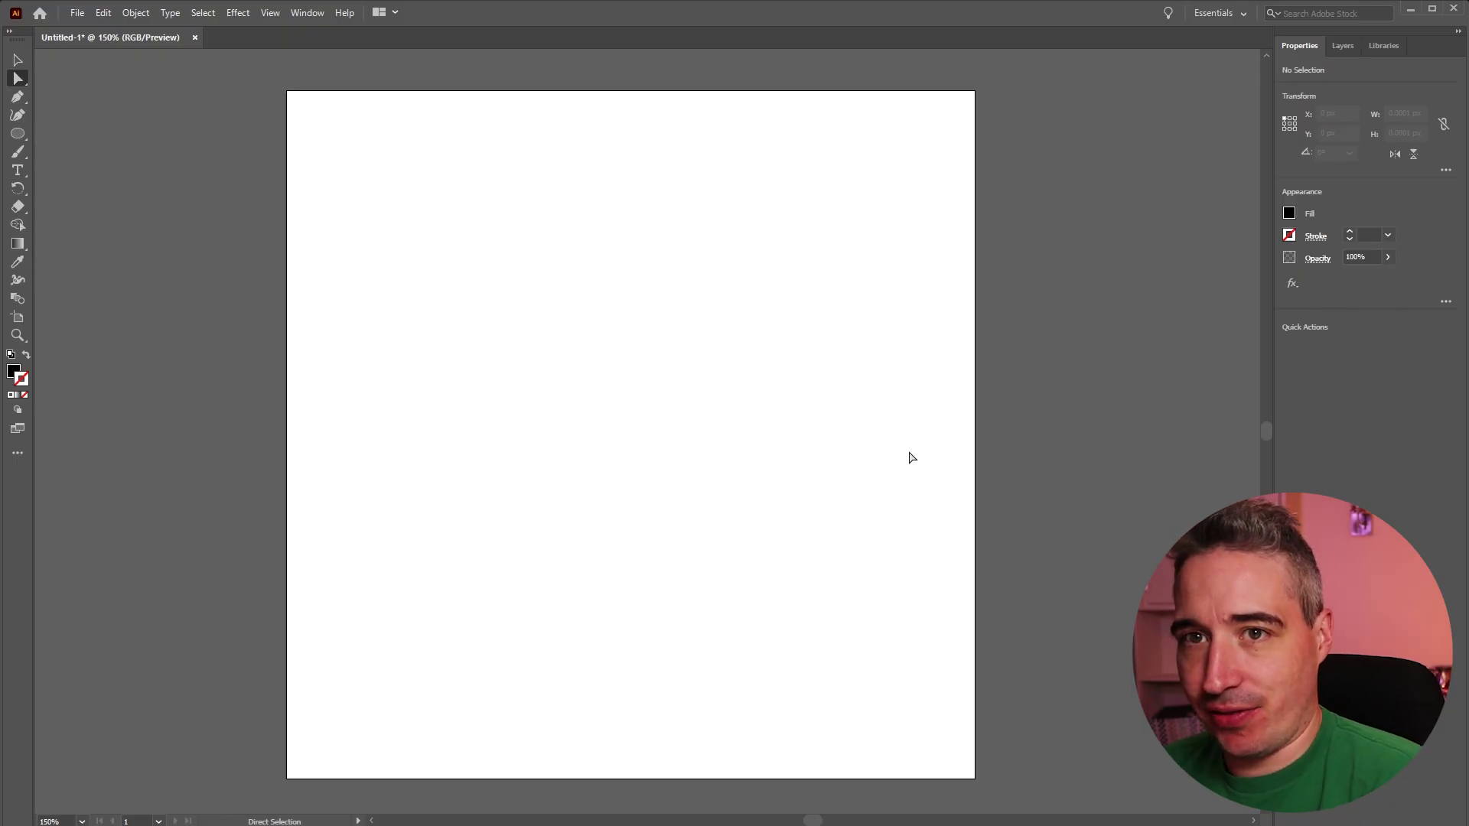
Pick the Ellipse tool (L), then switch to the Pen tool (P).
{"action": "key", "text": "l"}
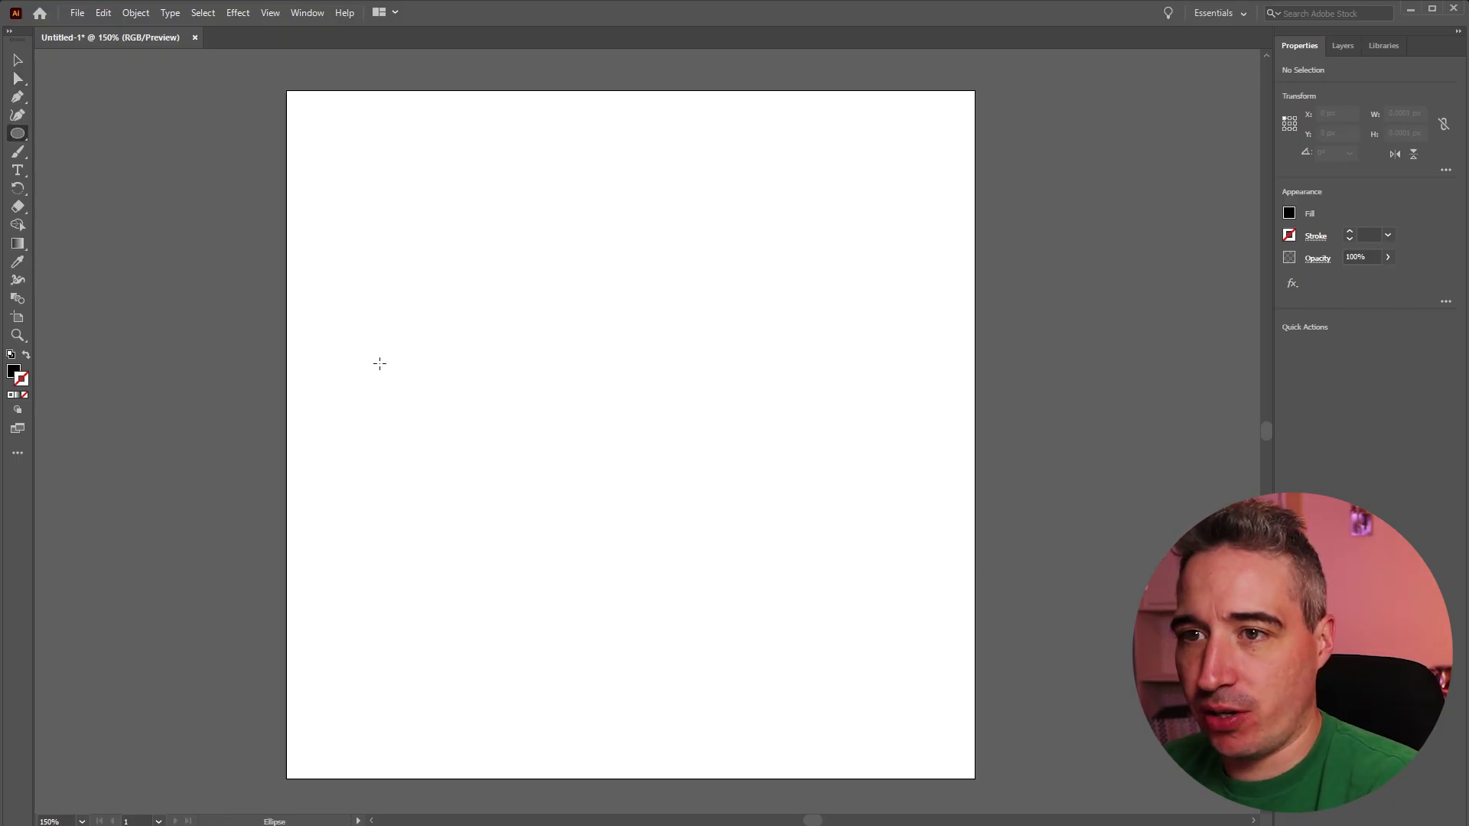
{"action": "key", "text": "p"}
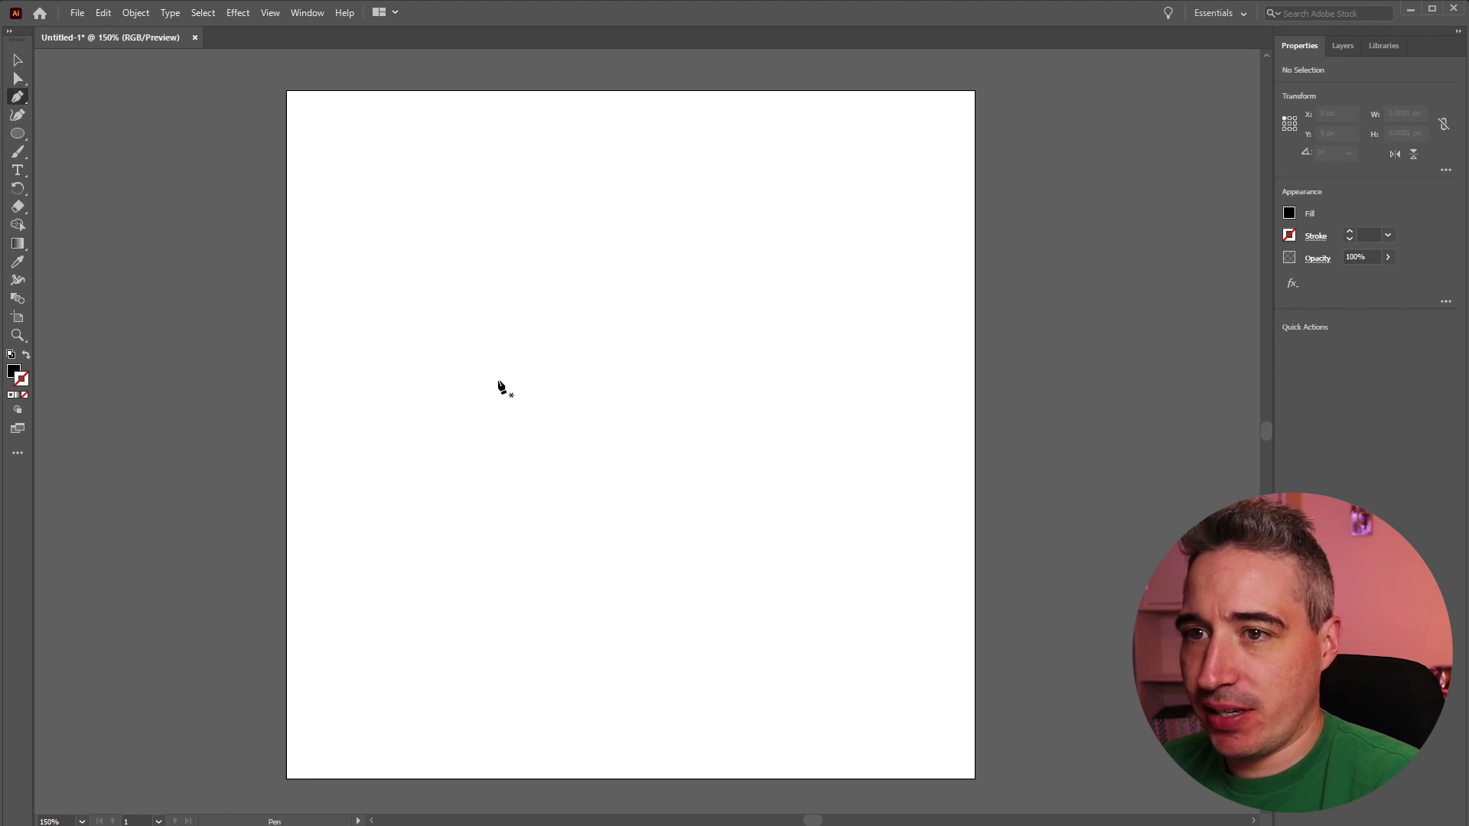
Draw a straight path from the artboard's left edge to its right edge.
{"action": "left_click", "coordinate": [287, 428]}
{"action": "left_click", "coordinate": [704, 428]}
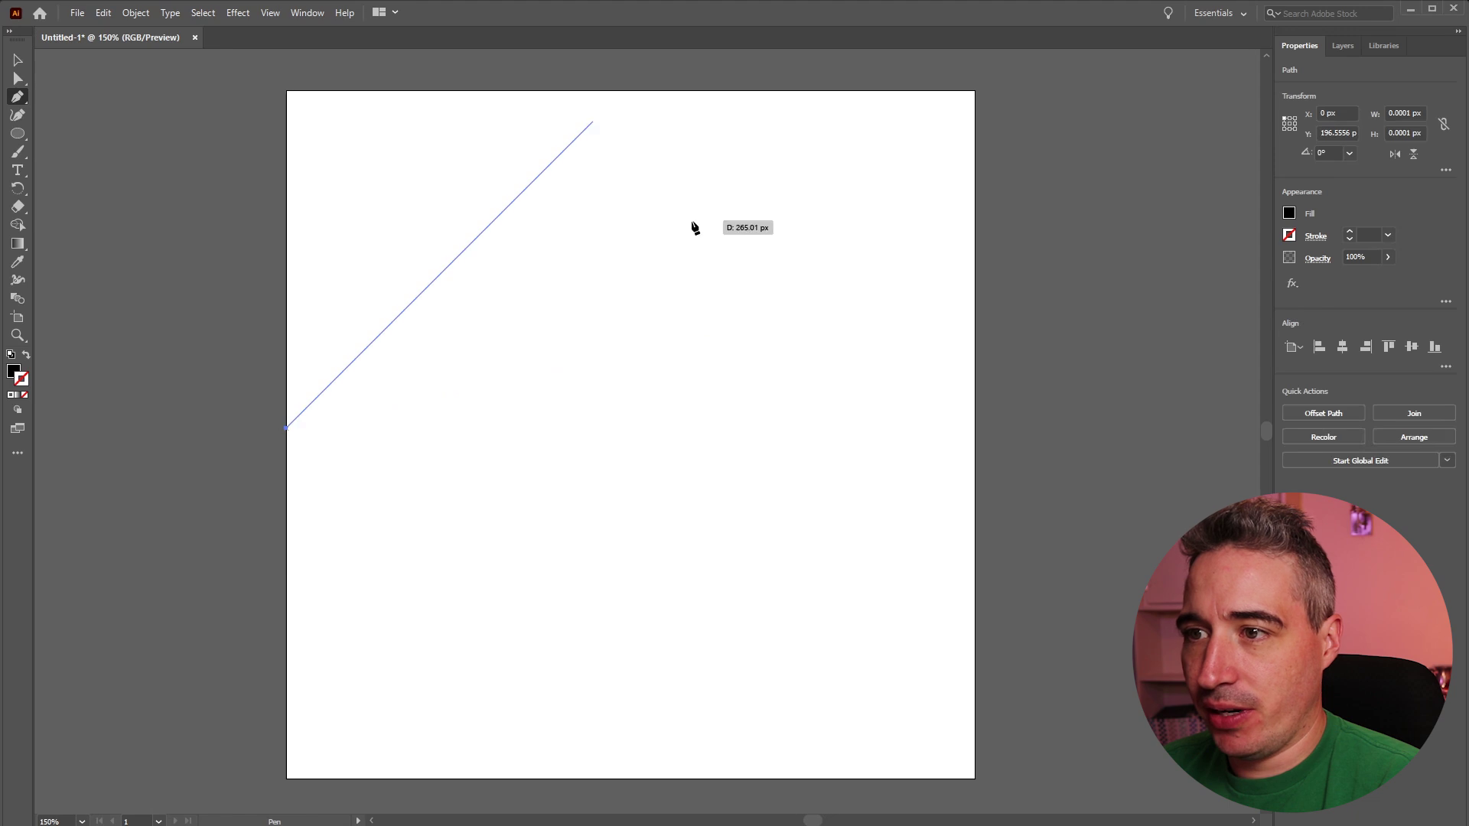
{"action": "left_click", "coordinate": [975, 429]}
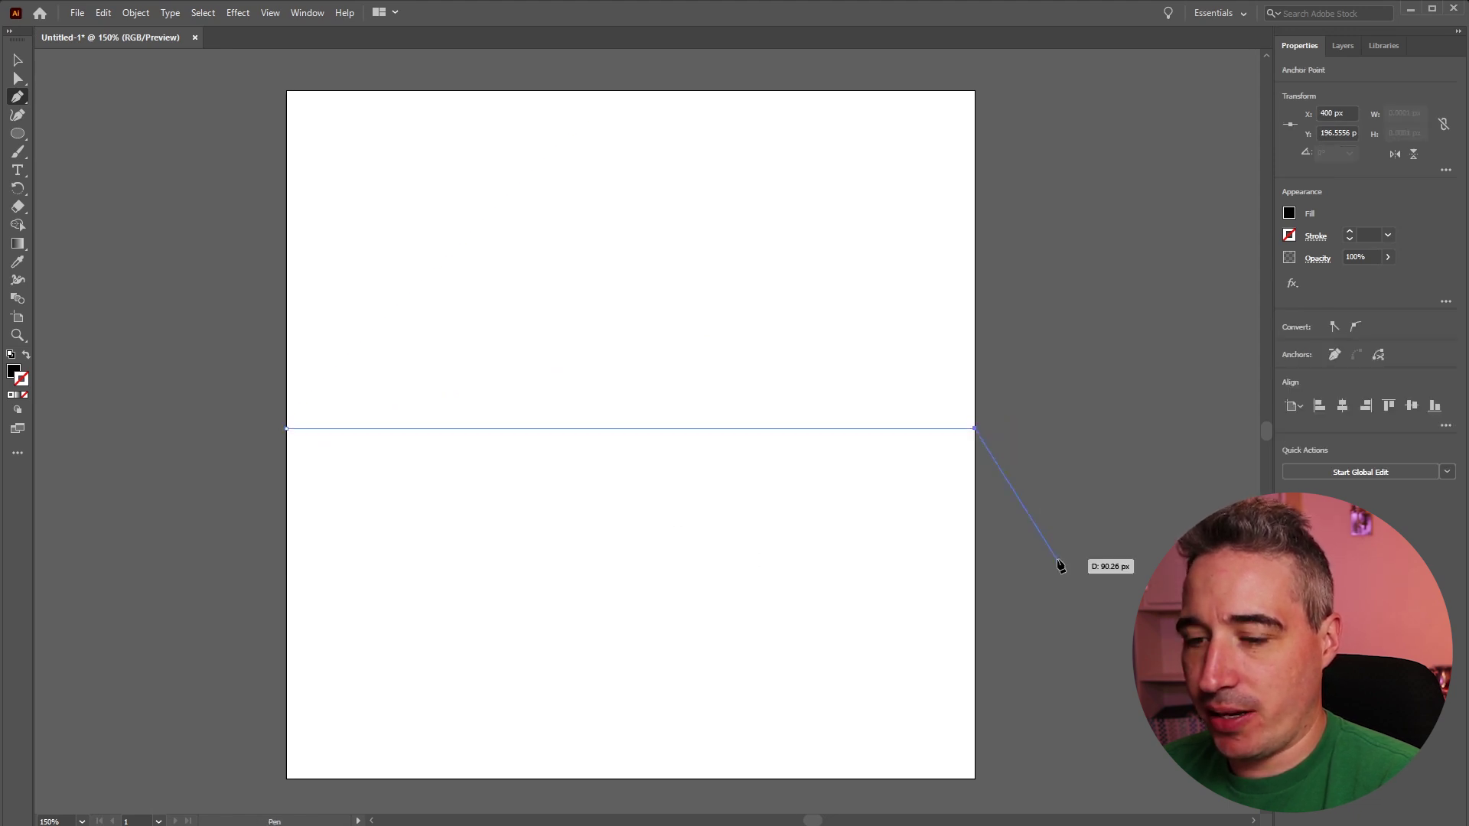
Select the line and set its Y position to 200 px.
{"action": "key", "text": "v"}
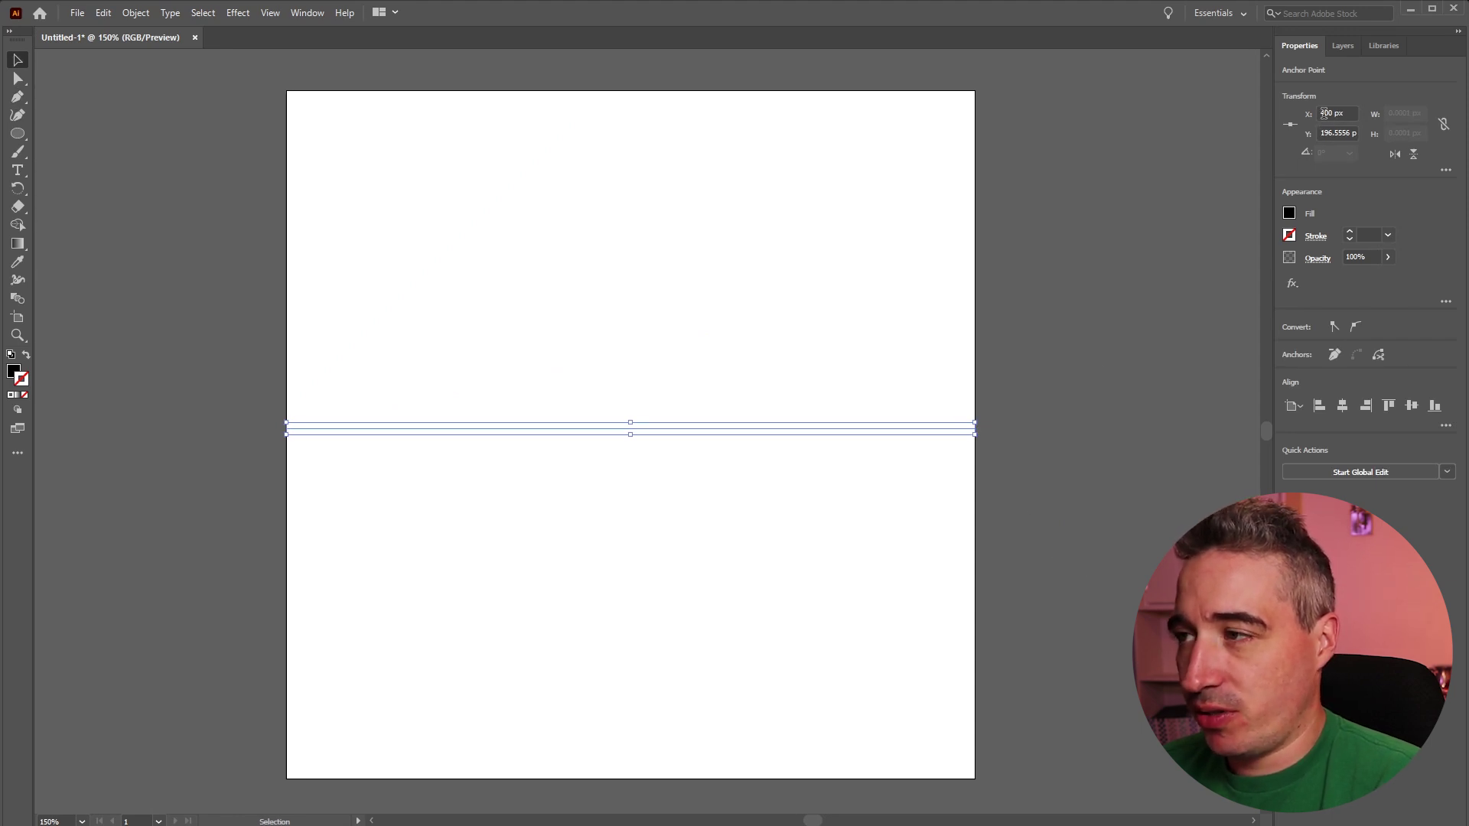
{"action": "left_click_drag", "start_coordinate": [879, 394], "coordinate": [765, 489]}
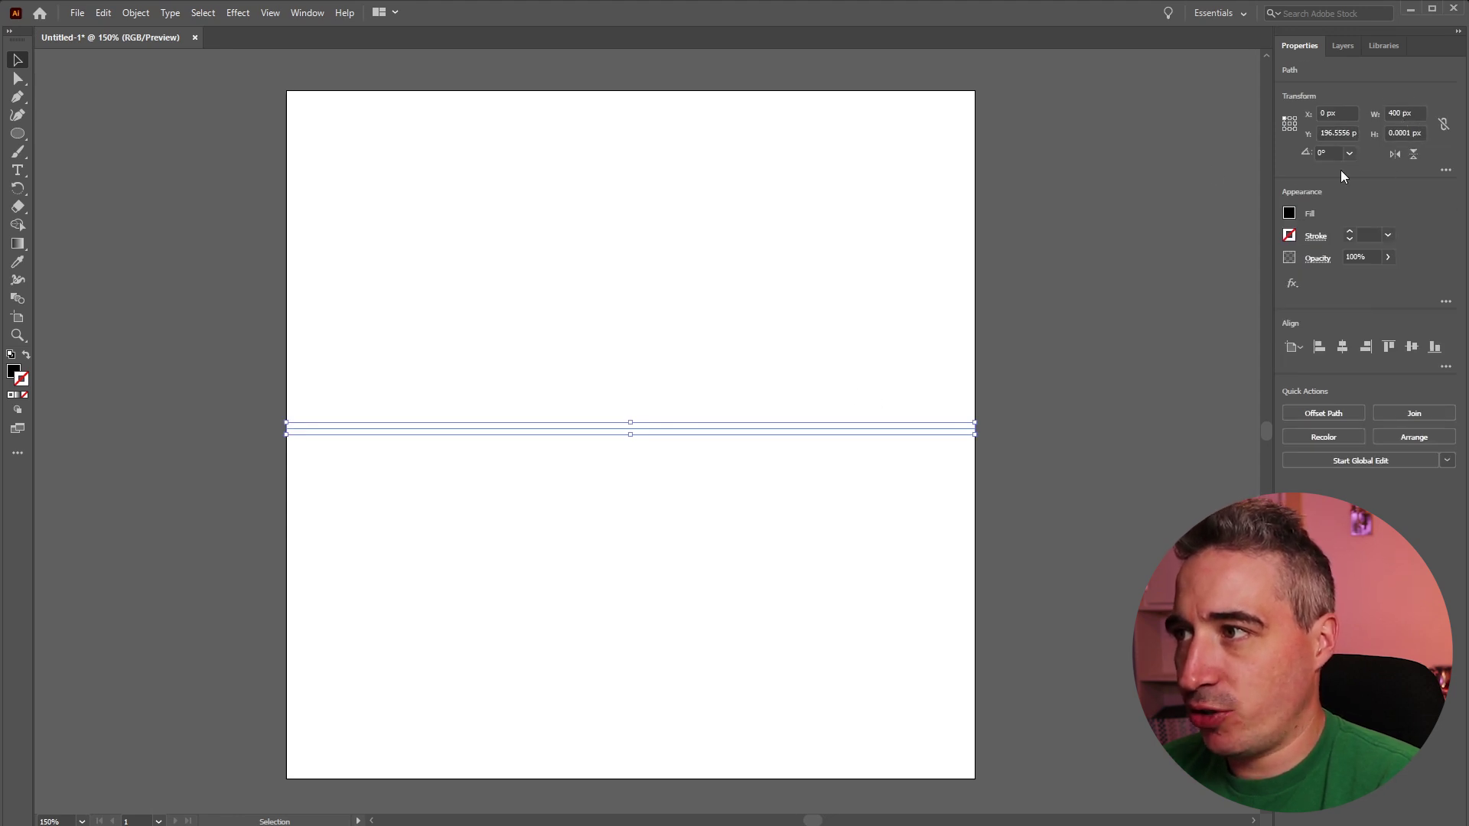
{"action": "left_click", "coordinate": [1335, 131]}
{"action": "type", "text": "200"}
{"action": "key", "text": "Return"}
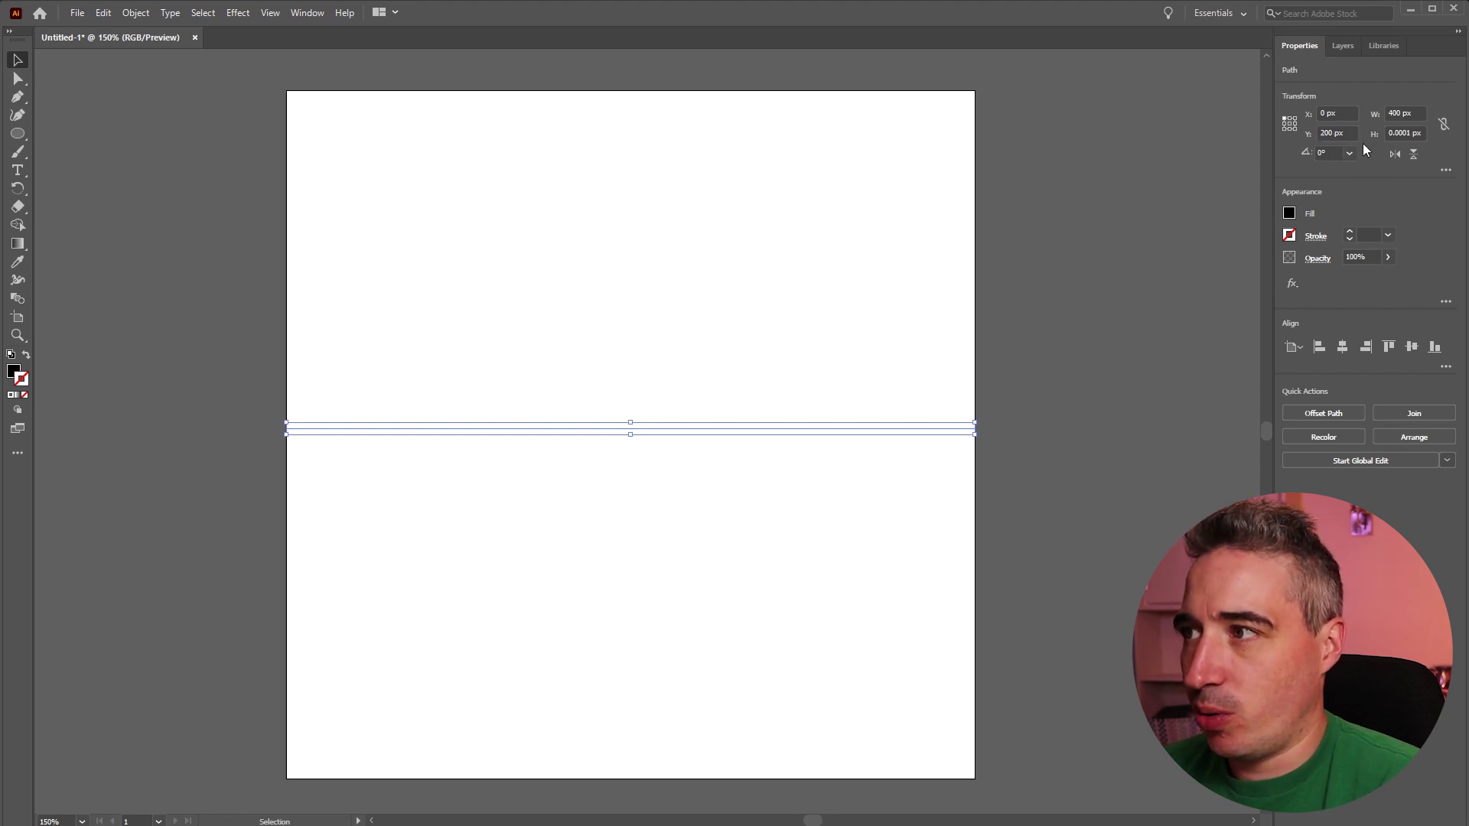
Give the line a black stroke instead of a fill, then reselect it.
{"action": "left_click", "coordinate": [26, 354]}
{"action": "left_click", "coordinate": [668, 350]}
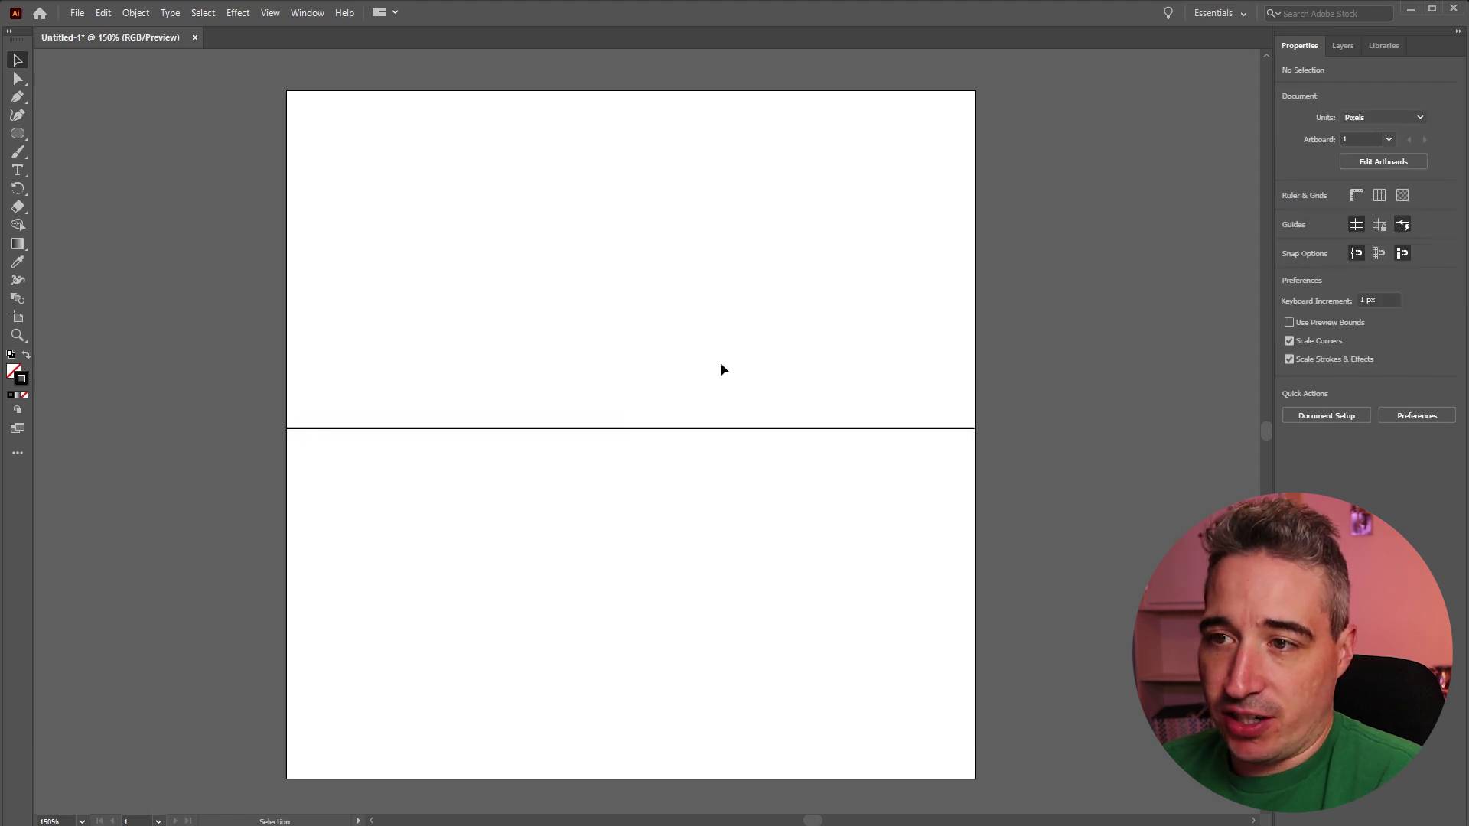
{"action": "left_click", "coordinate": [703, 429]}
Apply a Zig Zag effect with Smooth points, 3 ridges per segment and a larger size.
{"action": "left_click", "coordinate": [304, 19]}
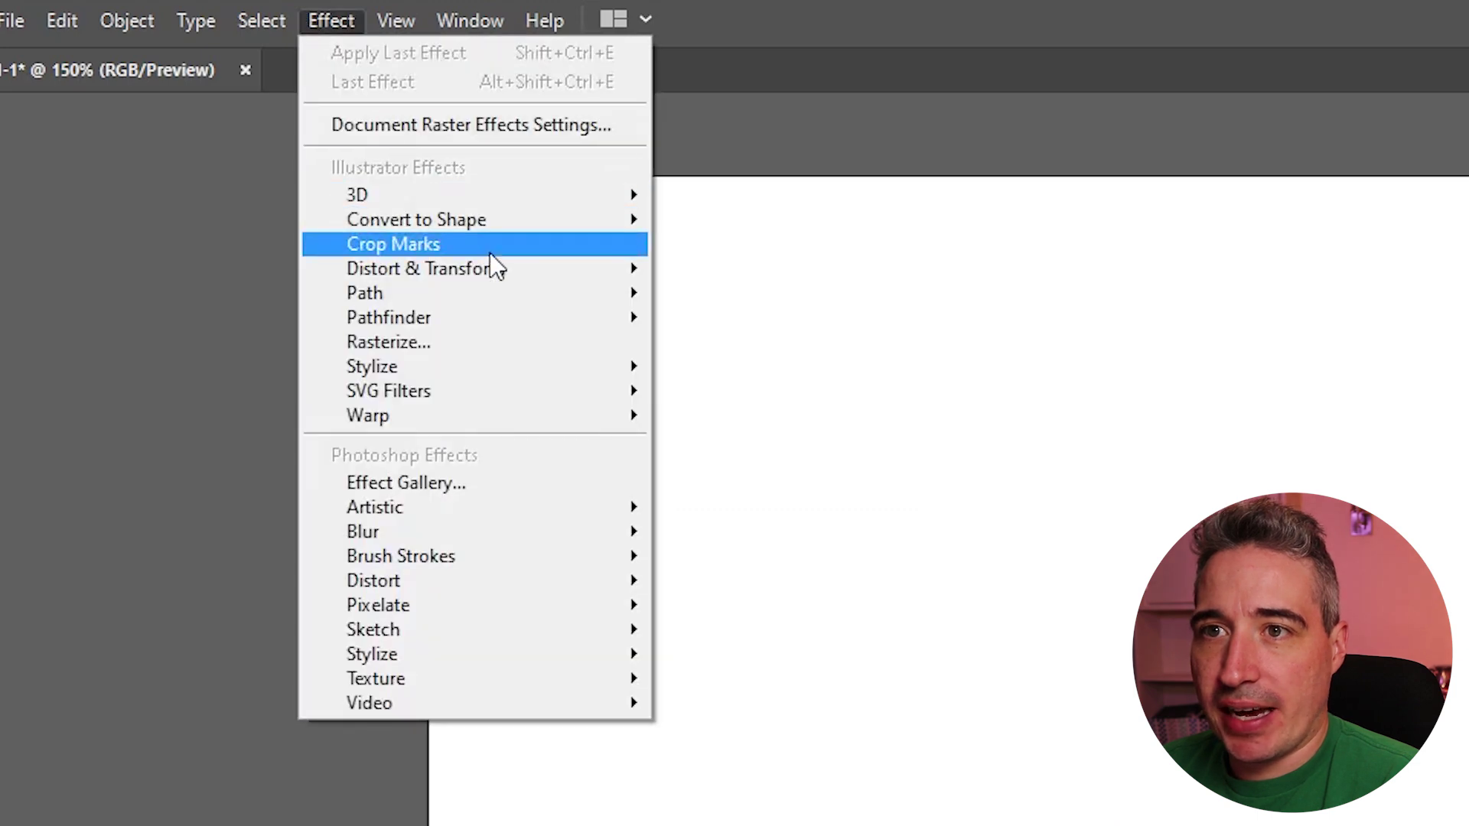
{"action": "mouse_move", "coordinate": [509, 277]}
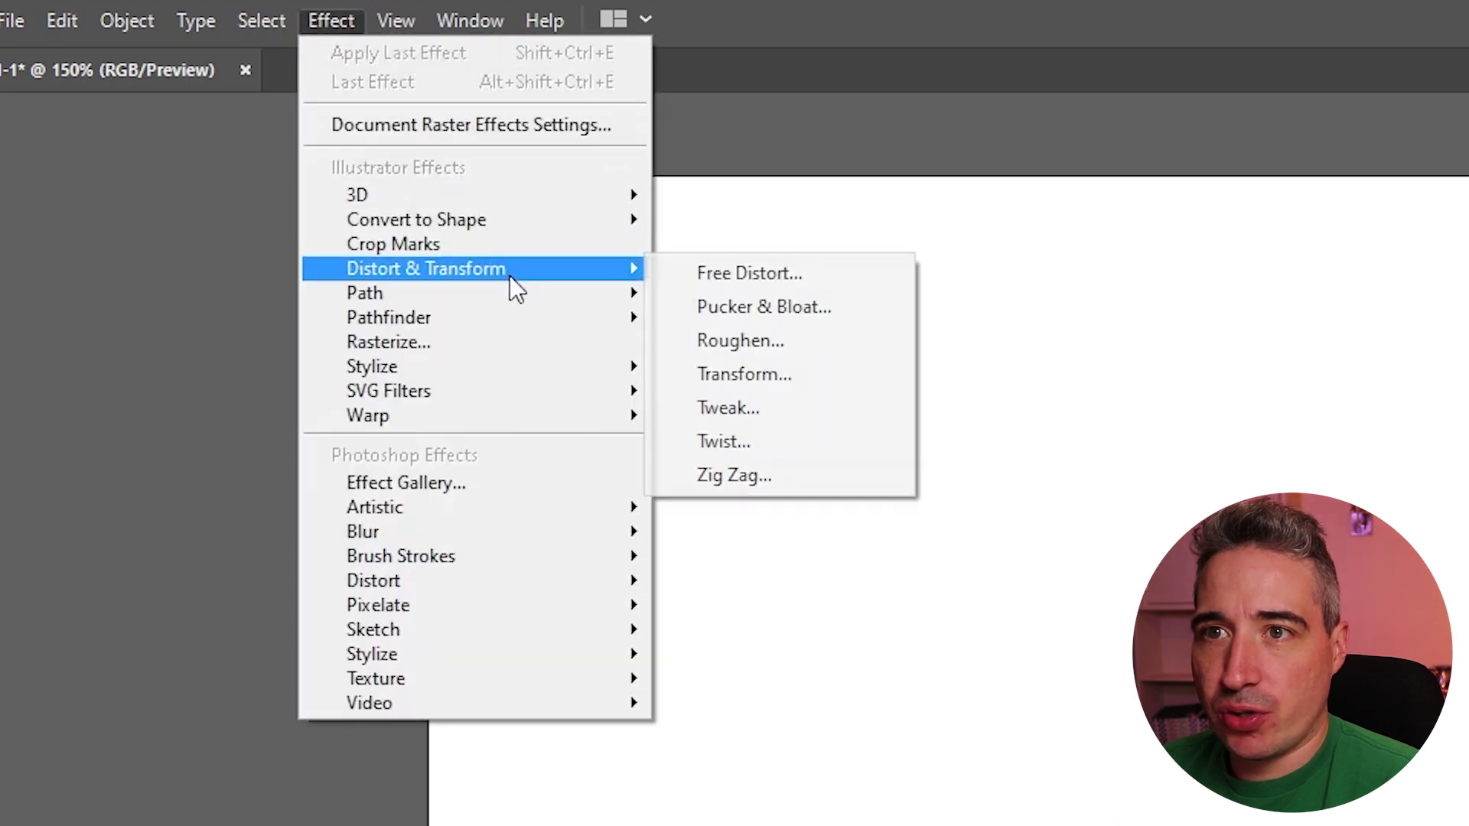
{"action": "left_click", "coordinate": [757, 485]}
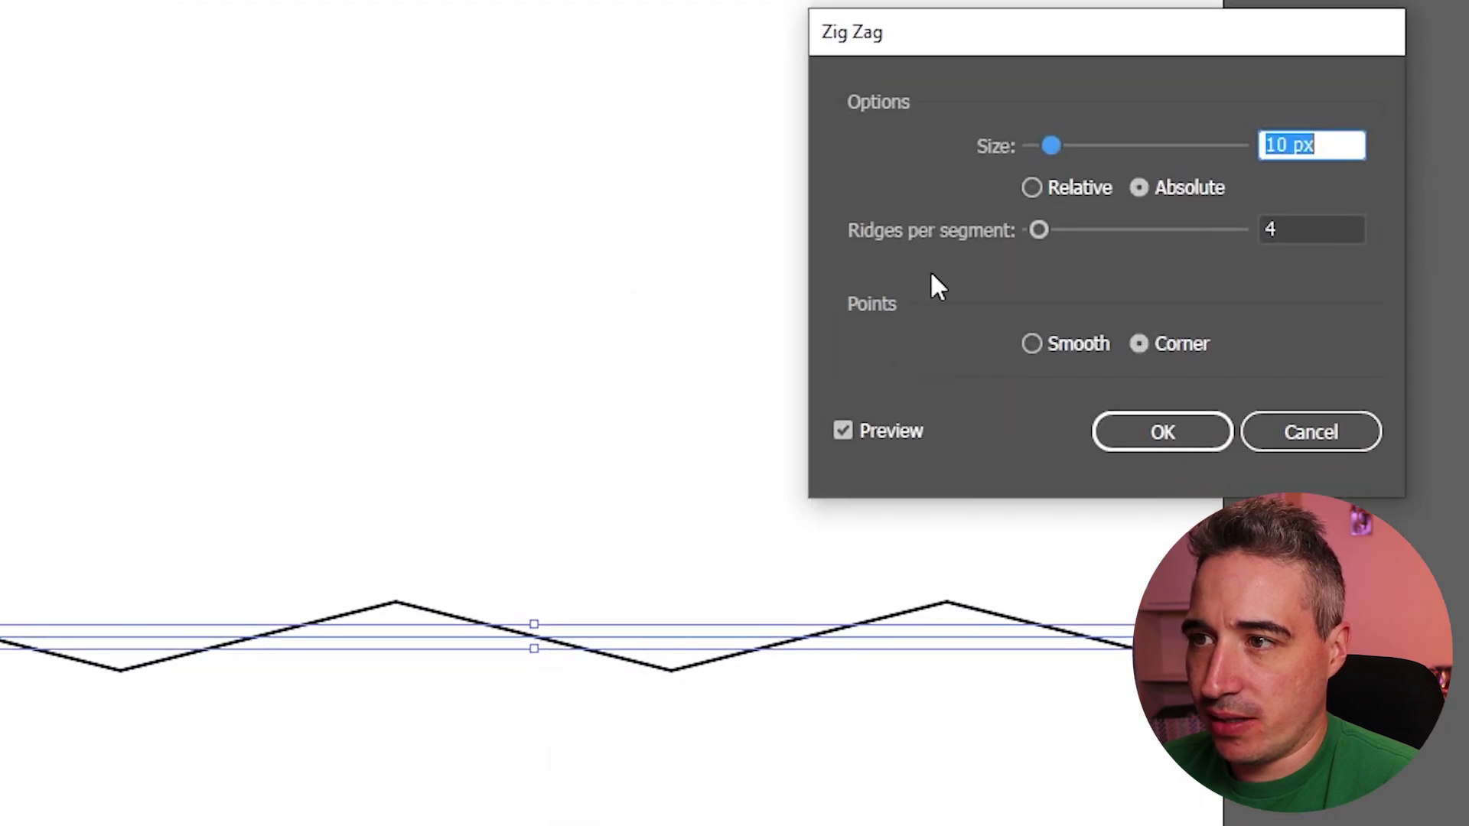
{"action": "left_click", "coordinate": [898, 430]}
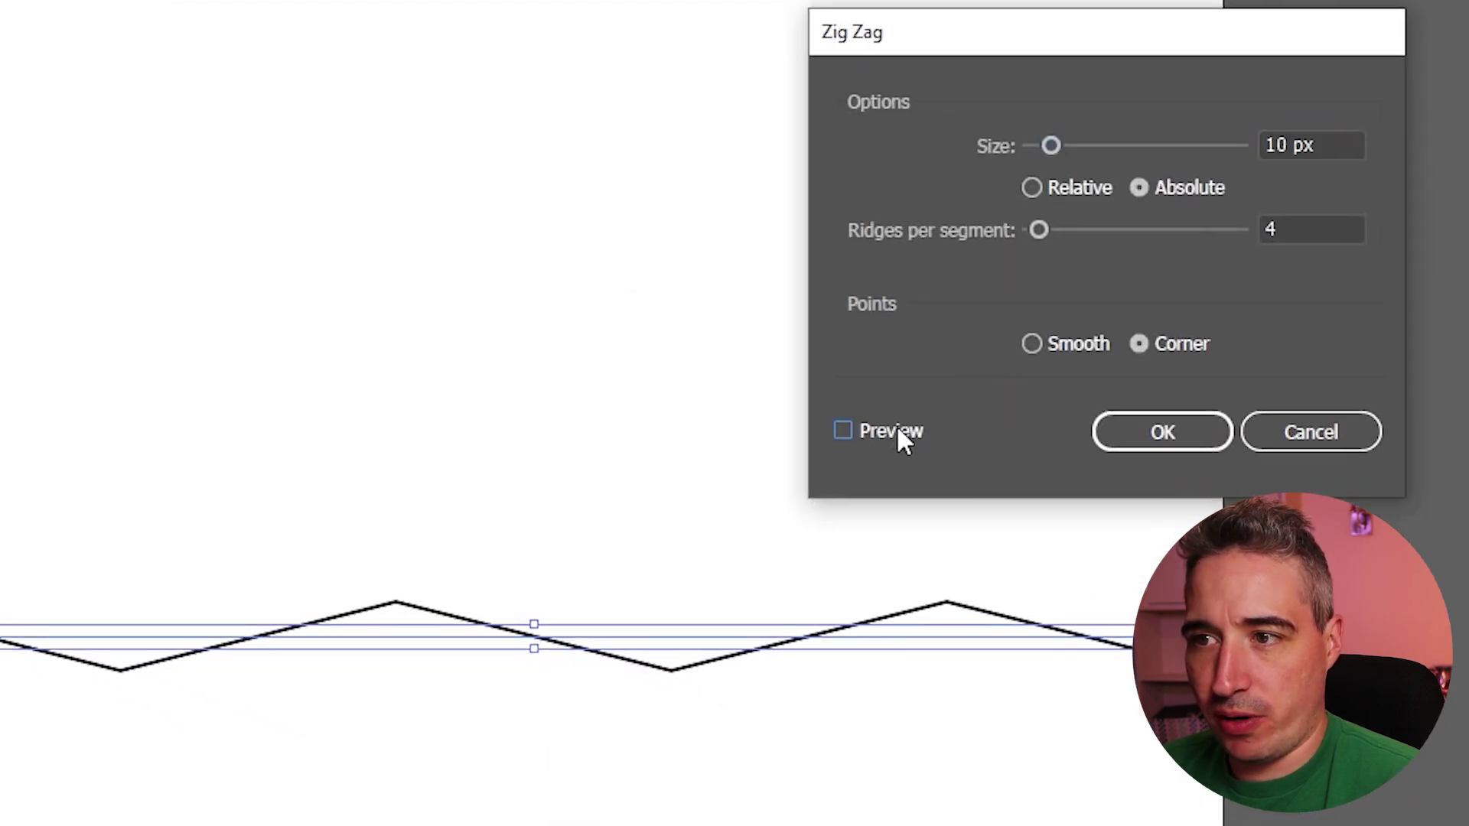
{"action": "left_click", "coordinate": [898, 430]}
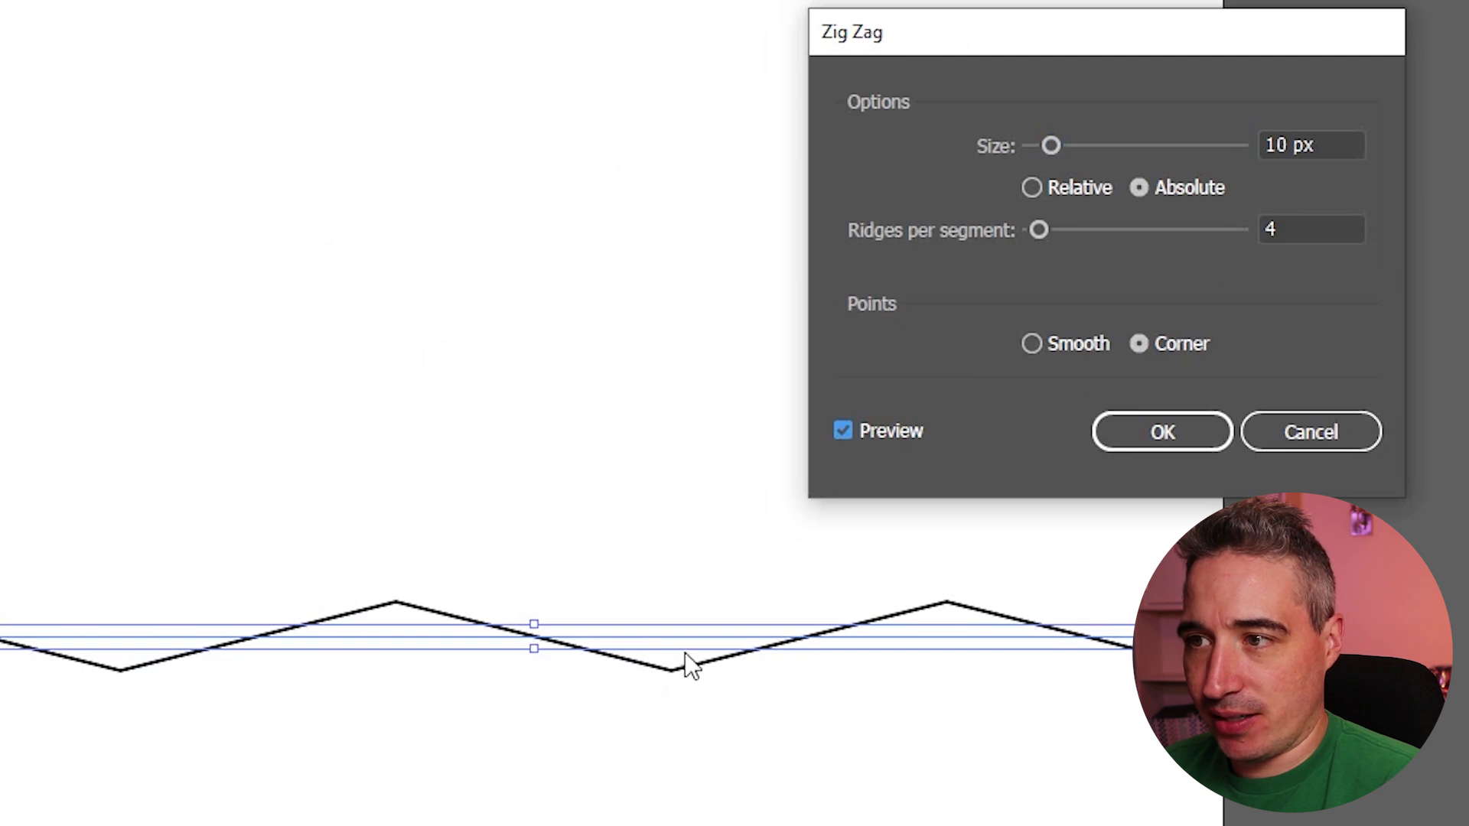
{"action": "left_click", "coordinate": [1074, 352]}
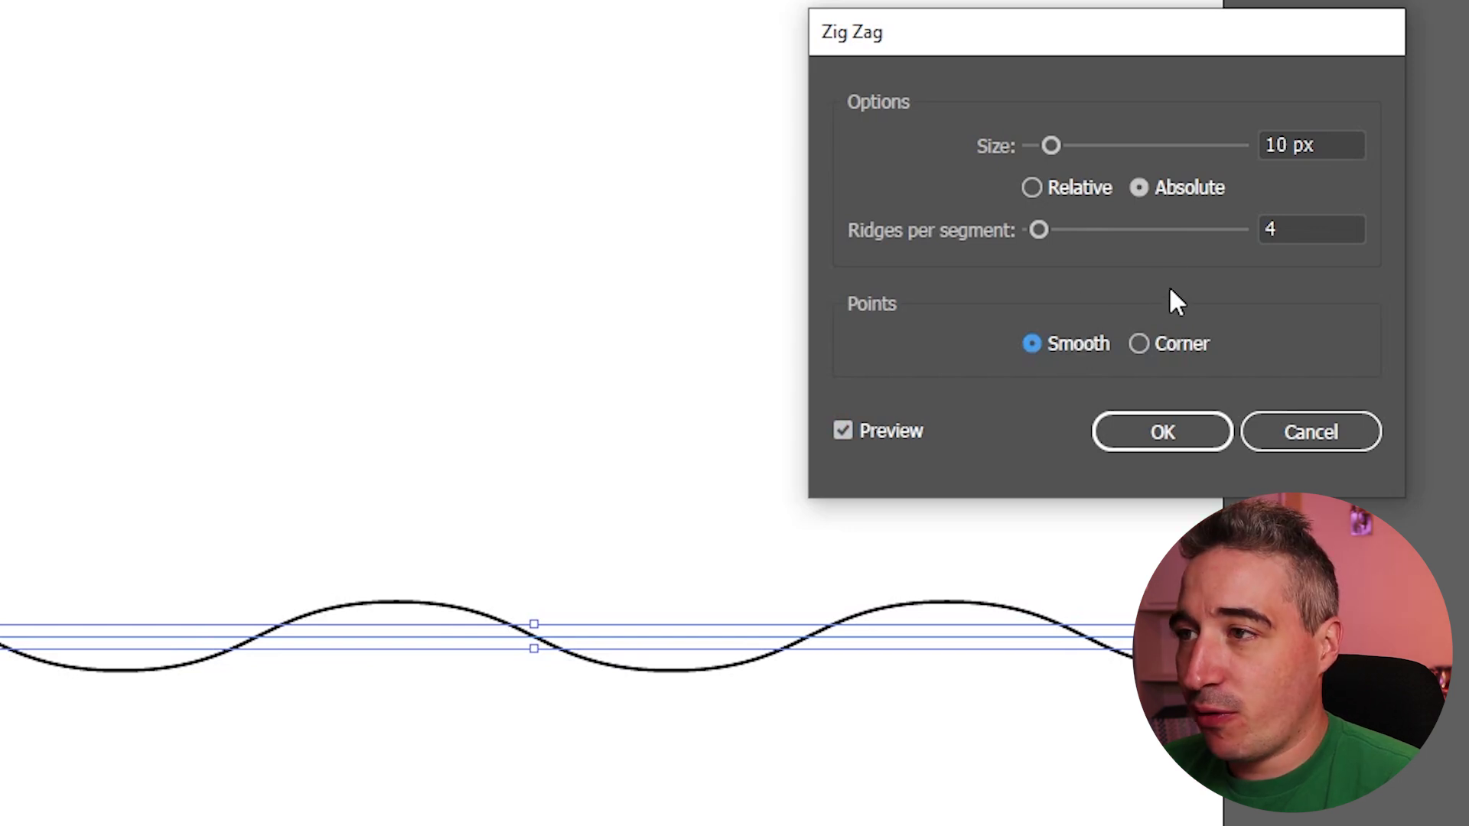
{"action": "left_click", "coordinate": [1039, 224]}
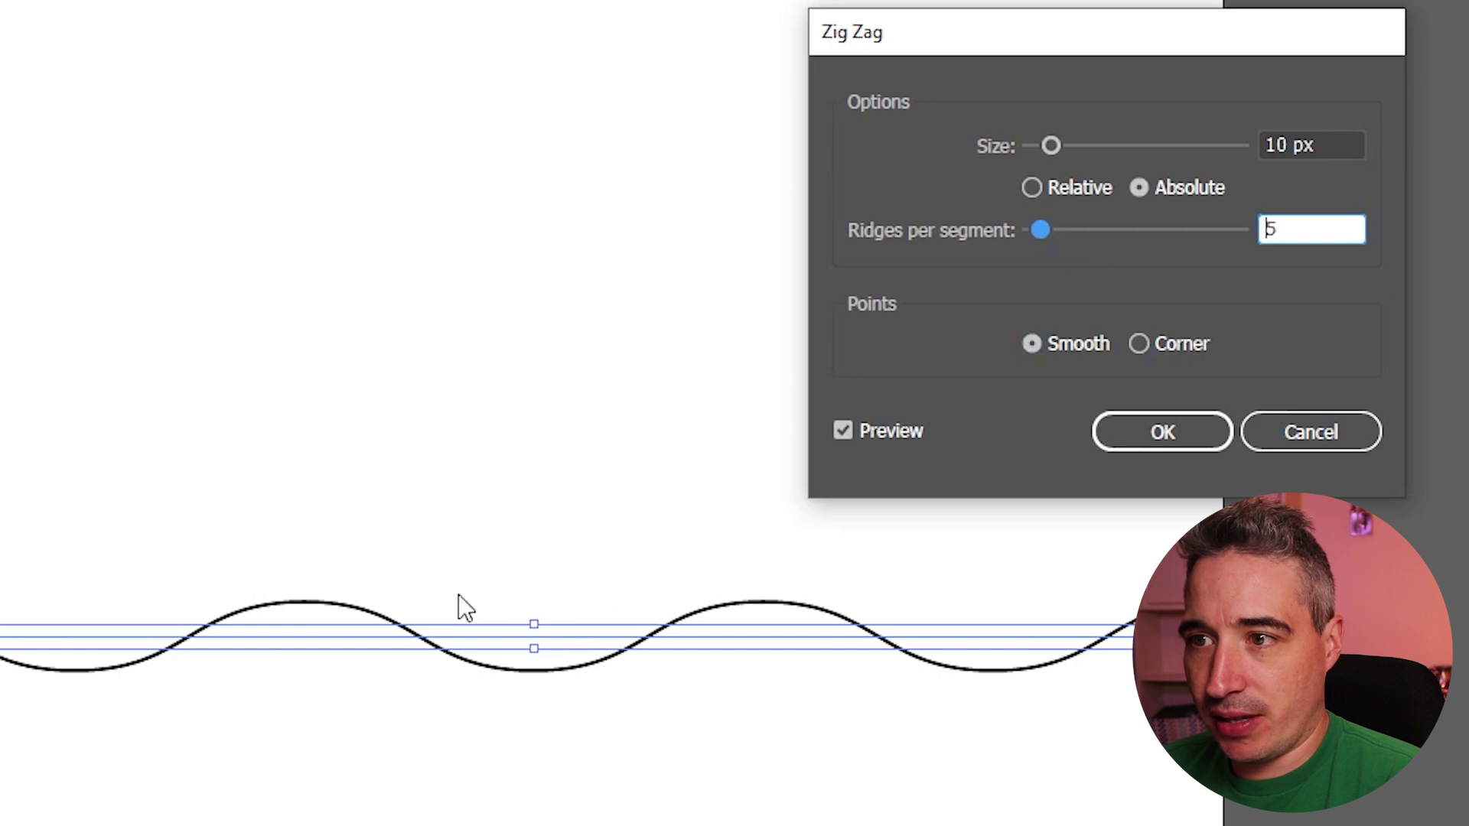
{"action": "left_click", "coordinate": [1033, 230]}
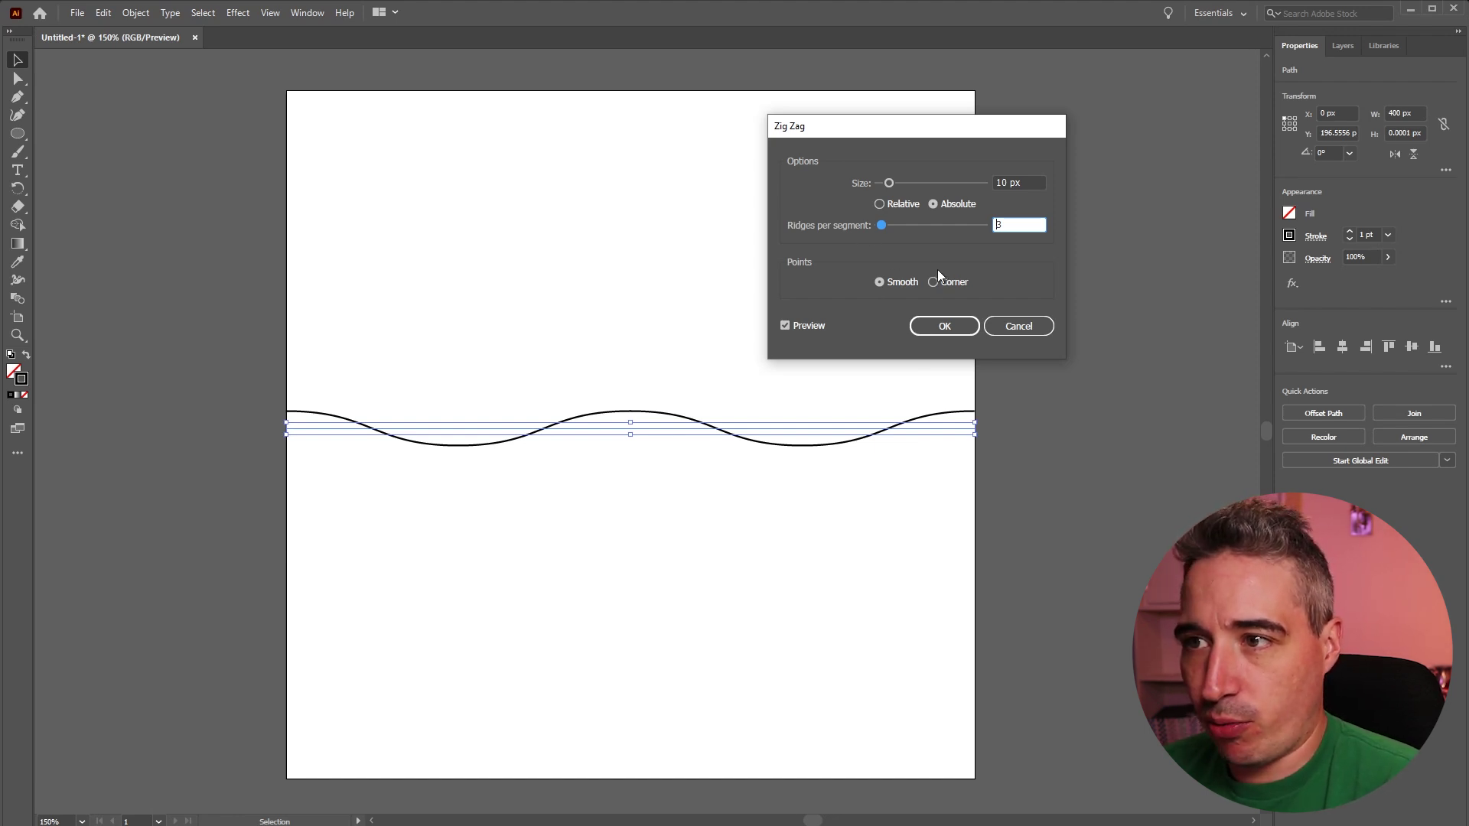
{"action": "left_click", "coordinate": [944, 326]}
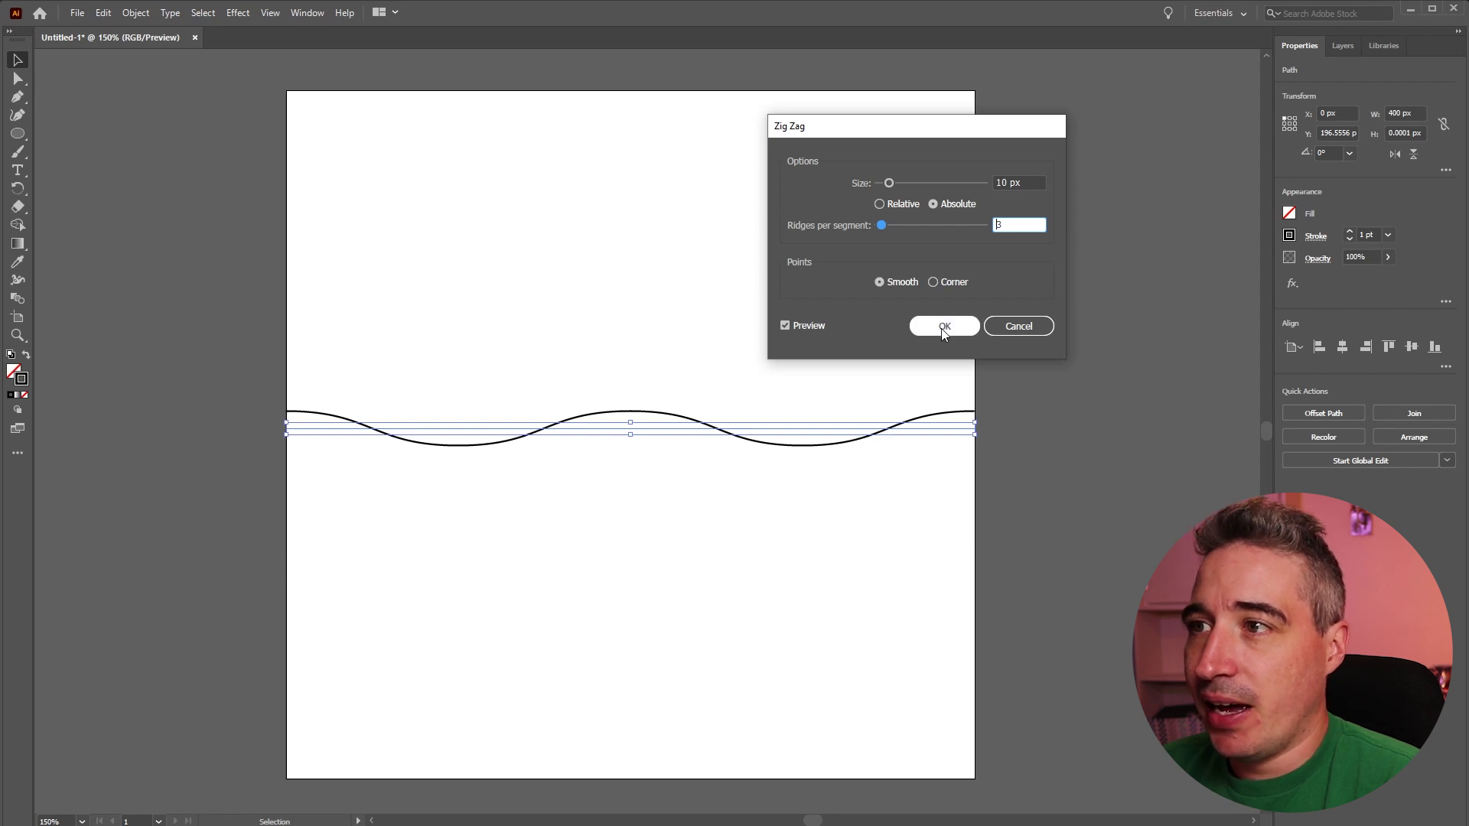
{"action": "mouse_move", "coordinate": [889, 182]}
{"action": "left_mouse_down"}
{"action": "mouse_move", "coordinate": [935, 184]}
{"action": "mouse_move", "coordinate": [879, 184]}
{"action": "mouse_move", "coordinate": [906, 188]}
{"action": "left_mouse_up"}
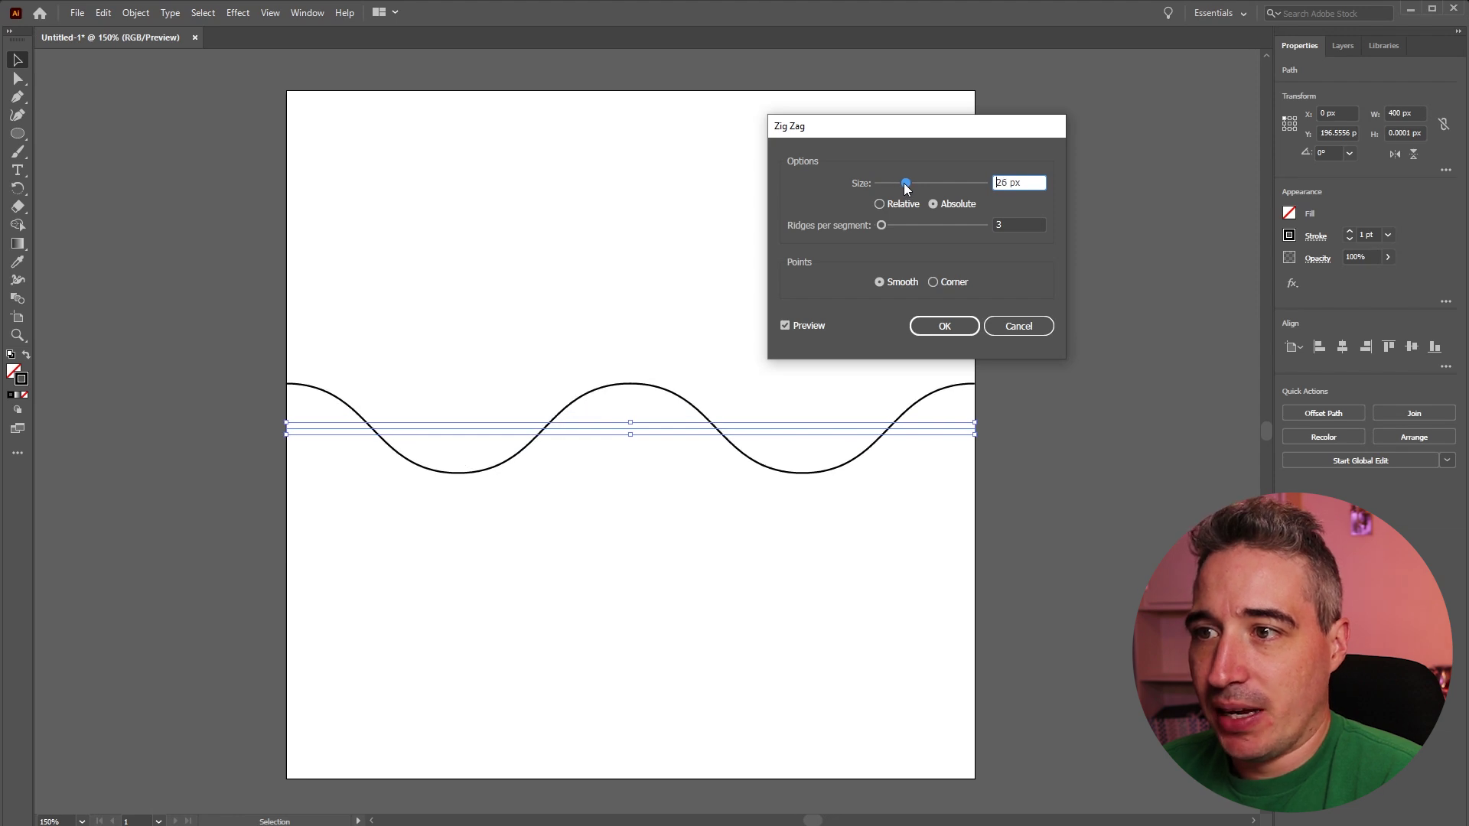
{"action": "left_click", "coordinate": [958, 329]}
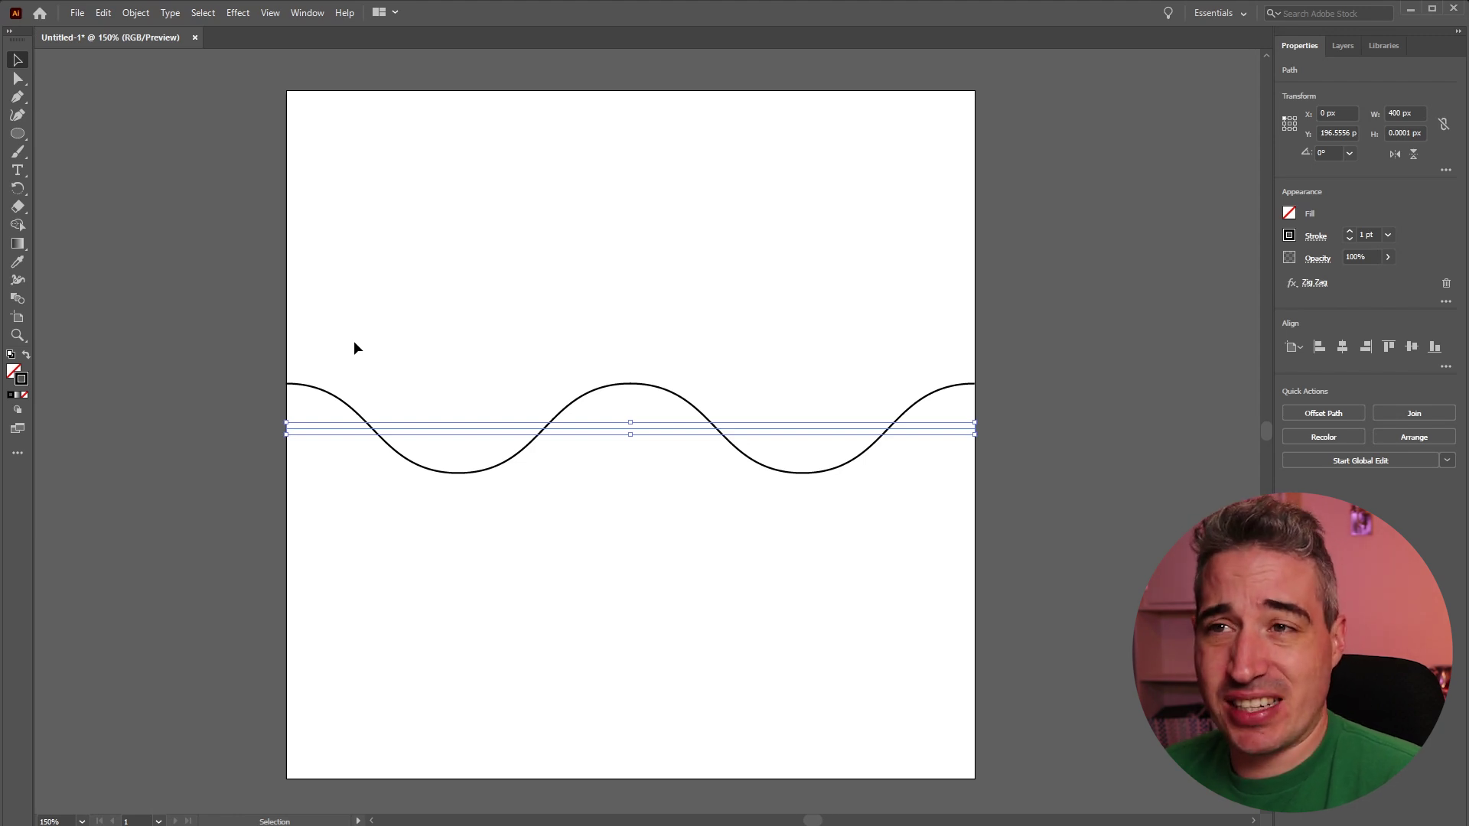
{"action": "left_click", "coordinate": [1022, 419]}
{"action": "left_click_drag", "start_coordinate": [1022, 420], "coordinate": [885, 301]}
{"action": "key", "text": "a"}
{"action": "key", "text": "ctrl+z"}
{"action": "left_click", "coordinate": [1008, 433]}
{"action": "left_click_drag", "start_coordinate": [1007, 413], "coordinate": [802, 245]}
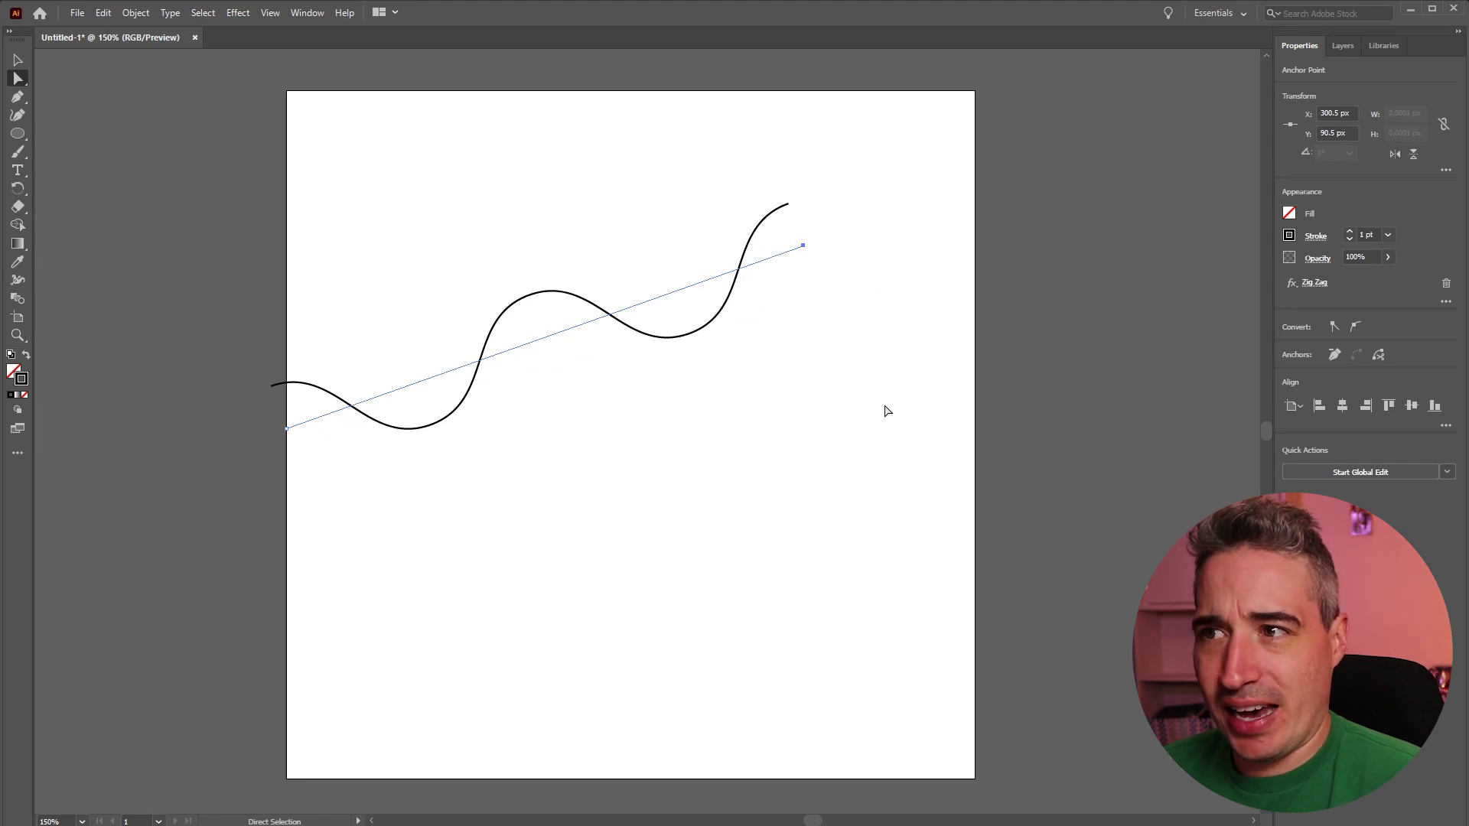
{"action": "key", "text": "ctrl+z"}
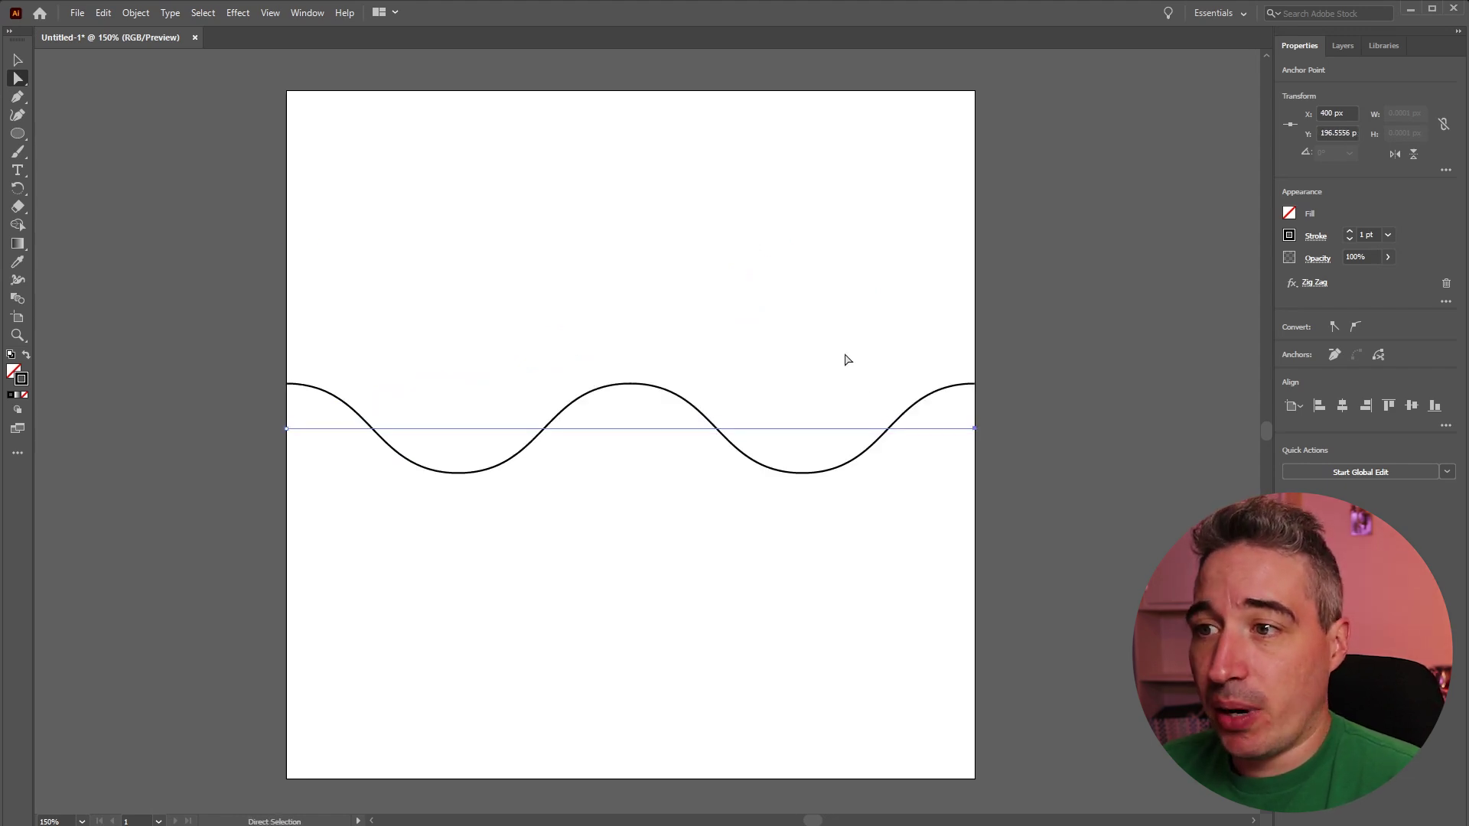
{"action": "left_click", "coordinate": [848, 357]}
{"action": "left_click_drag", "start_coordinate": [906, 342], "coordinate": [571, 564]}
{"action": "key", "text": "v"}
{"action": "left_click_drag", "start_coordinate": [472, 577], "coordinate": [747, 308]}
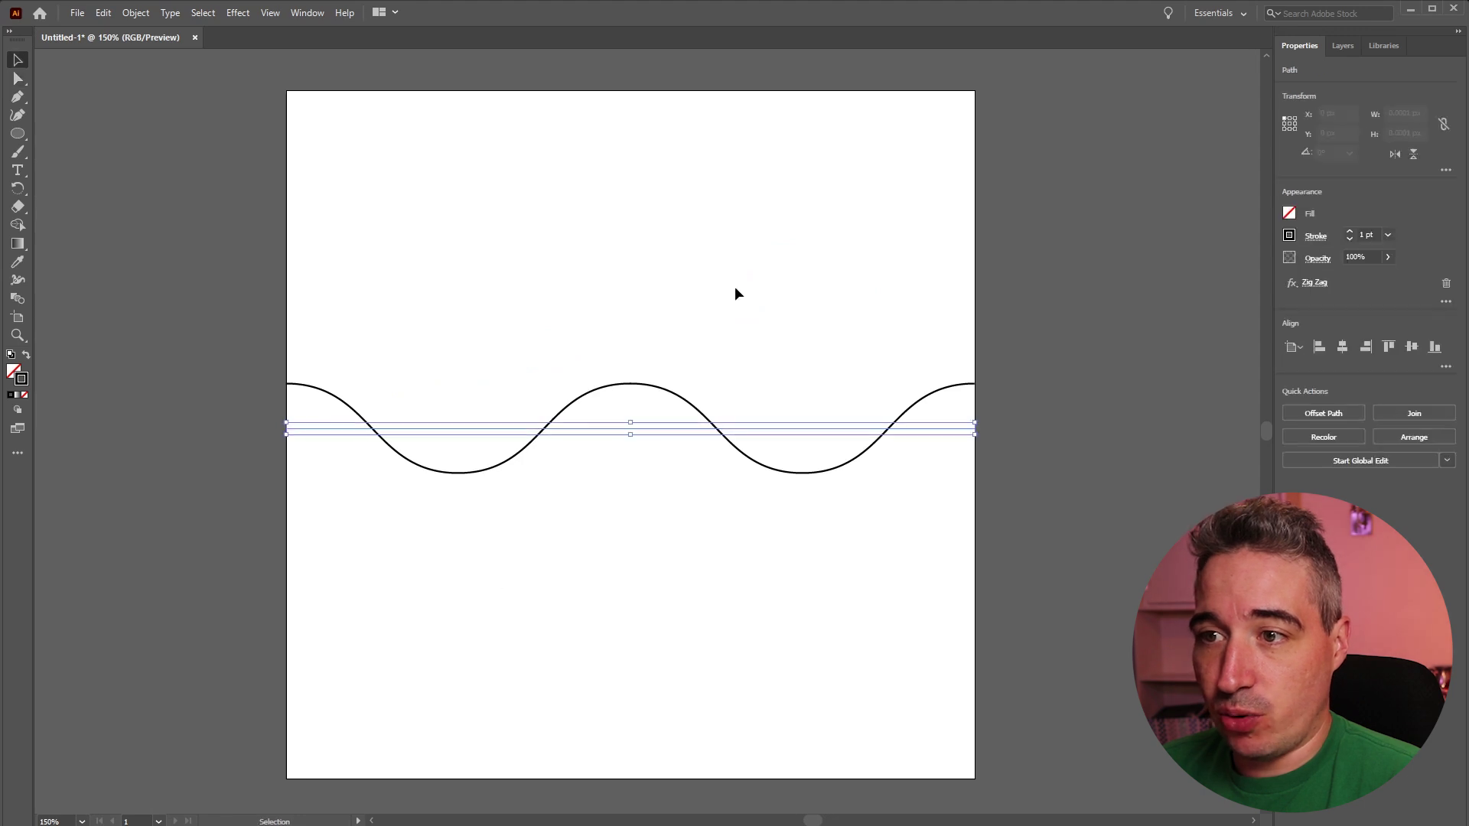
Expand the Zig Zag into a real wave path and inspect its anchors up close.
{"action": "left_click", "coordinate": [127, 15]}
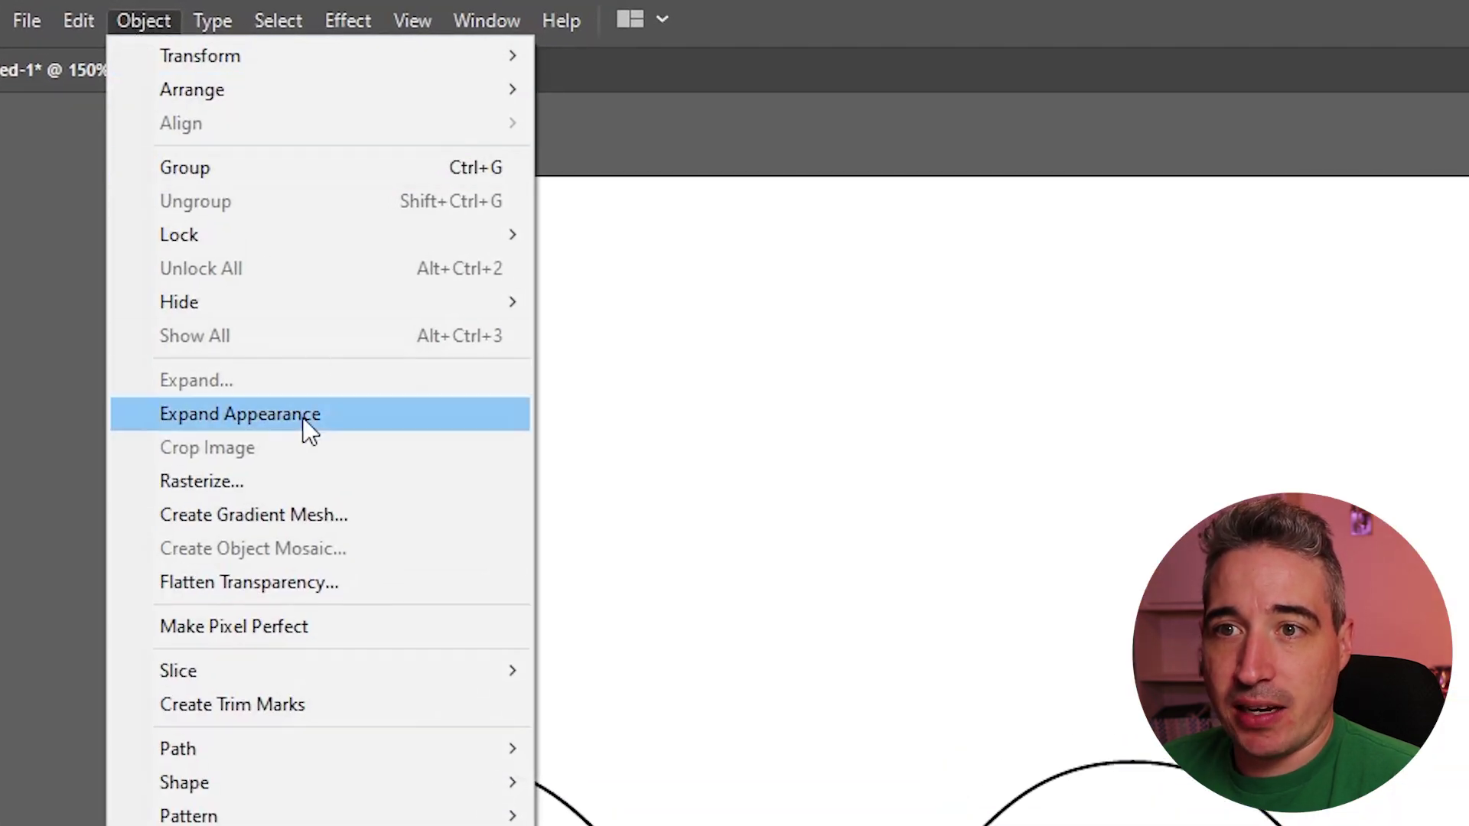
{"action": "left_click", "coordinate": [305, 419]}
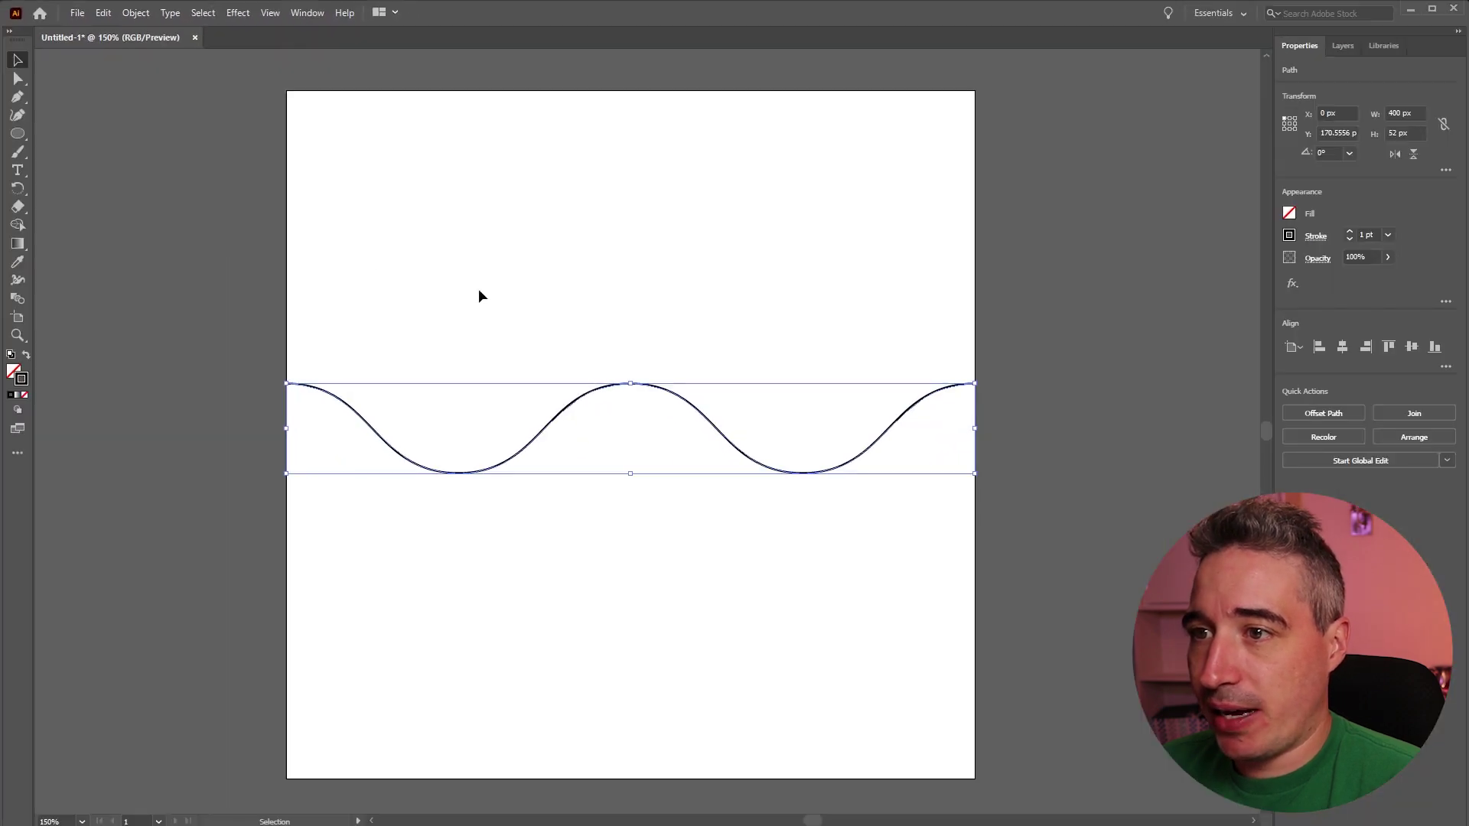
{"action": "left_click", "coordinate": [663, 325]}
{"action": "left_click_drag", "start_coordinate": [547, 341], "coordinate": [740, 481]}
{"action": "key", "text": "a"}
{"action": "left_click", "coordinate": [635, 293]}
{"action": "left_click", "coordinate": [559, 285]}
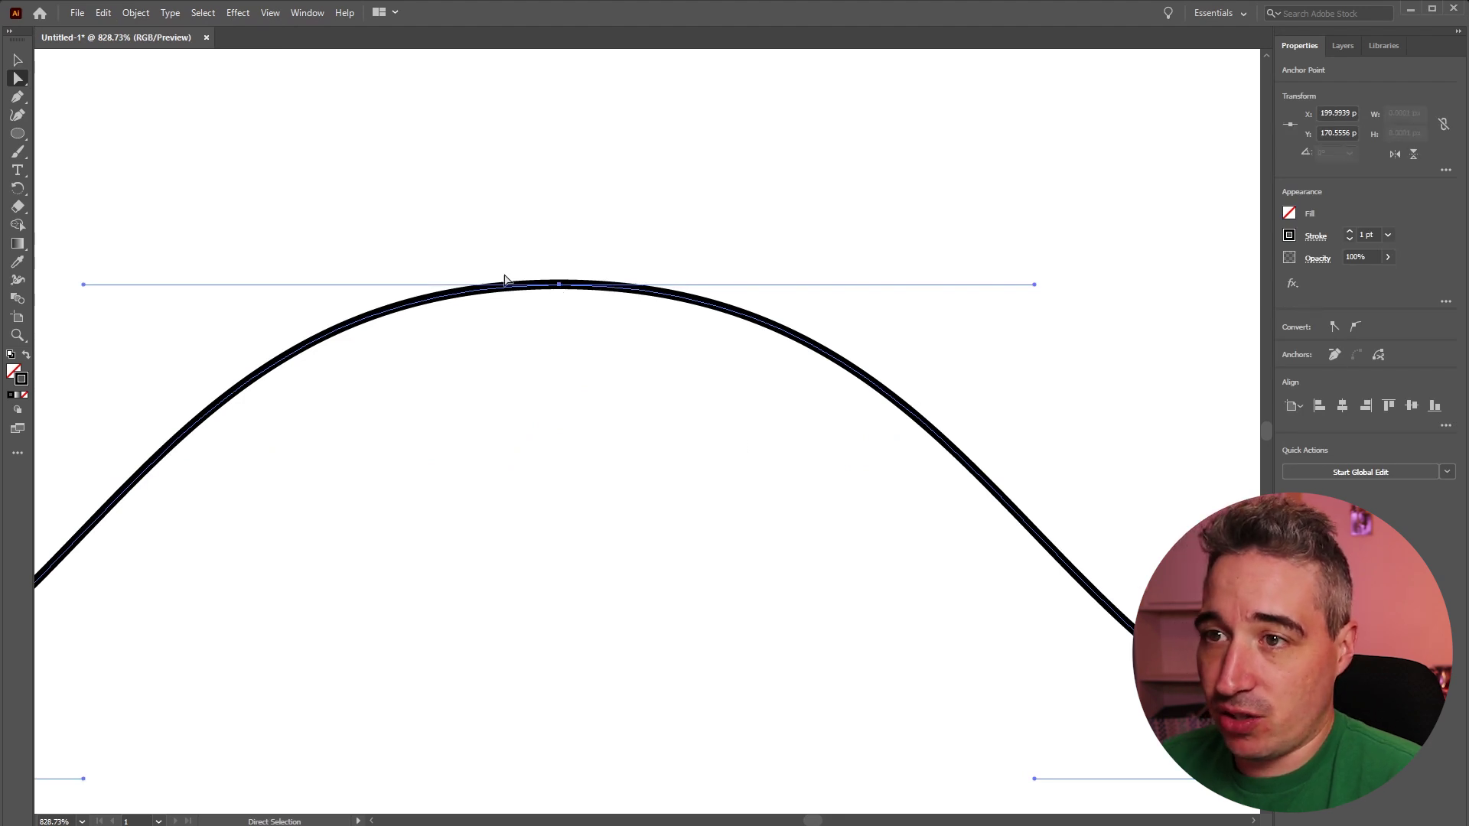
{"action": "left_click", "coordinate": [663, 177]}
Select the whole wave and apply Object > Path > Outline Stroke.
{"action": "key", "text": "ctrl+minus"}
{"action": "key", "text": "ctrl+minus"}
{"action": "key", "text": "ctrl+minus"}
{"action": "key", "text": "ctrl+minus"}
{"action": "key", "text": "ctrl+minus"}
{"action": "key", "text": "ctrl+minus"}
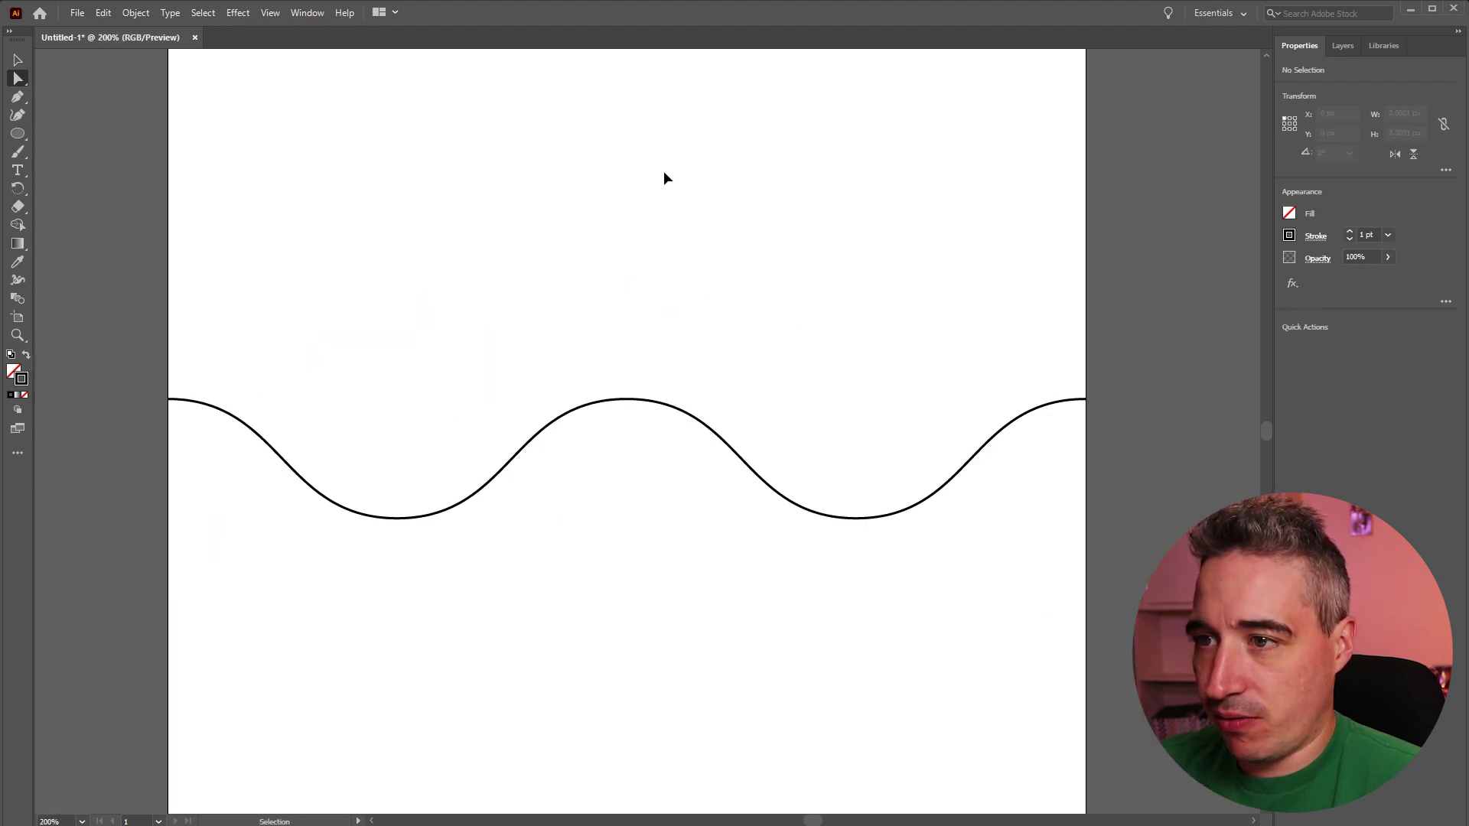
{"action": "key", "text": "v"}
{"action": "left_click", "coordinate": [589, 452]}
{"action": "left_click", "coordinate": [135, 13]}
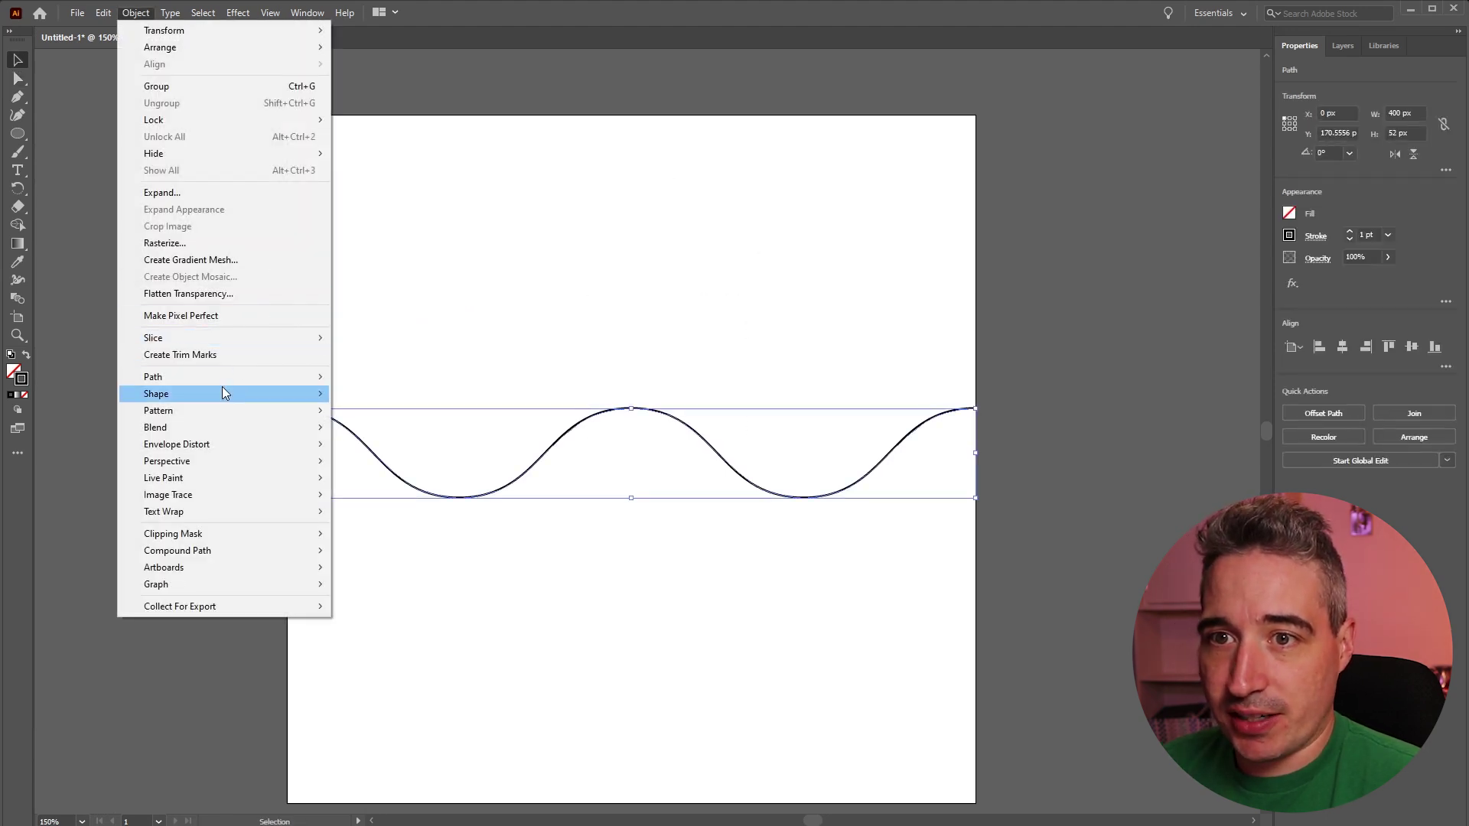
{"action": "mouse_move", "coordinate": [241, 376]}
{"action": "left_click", "coordinate": [453, 413]}
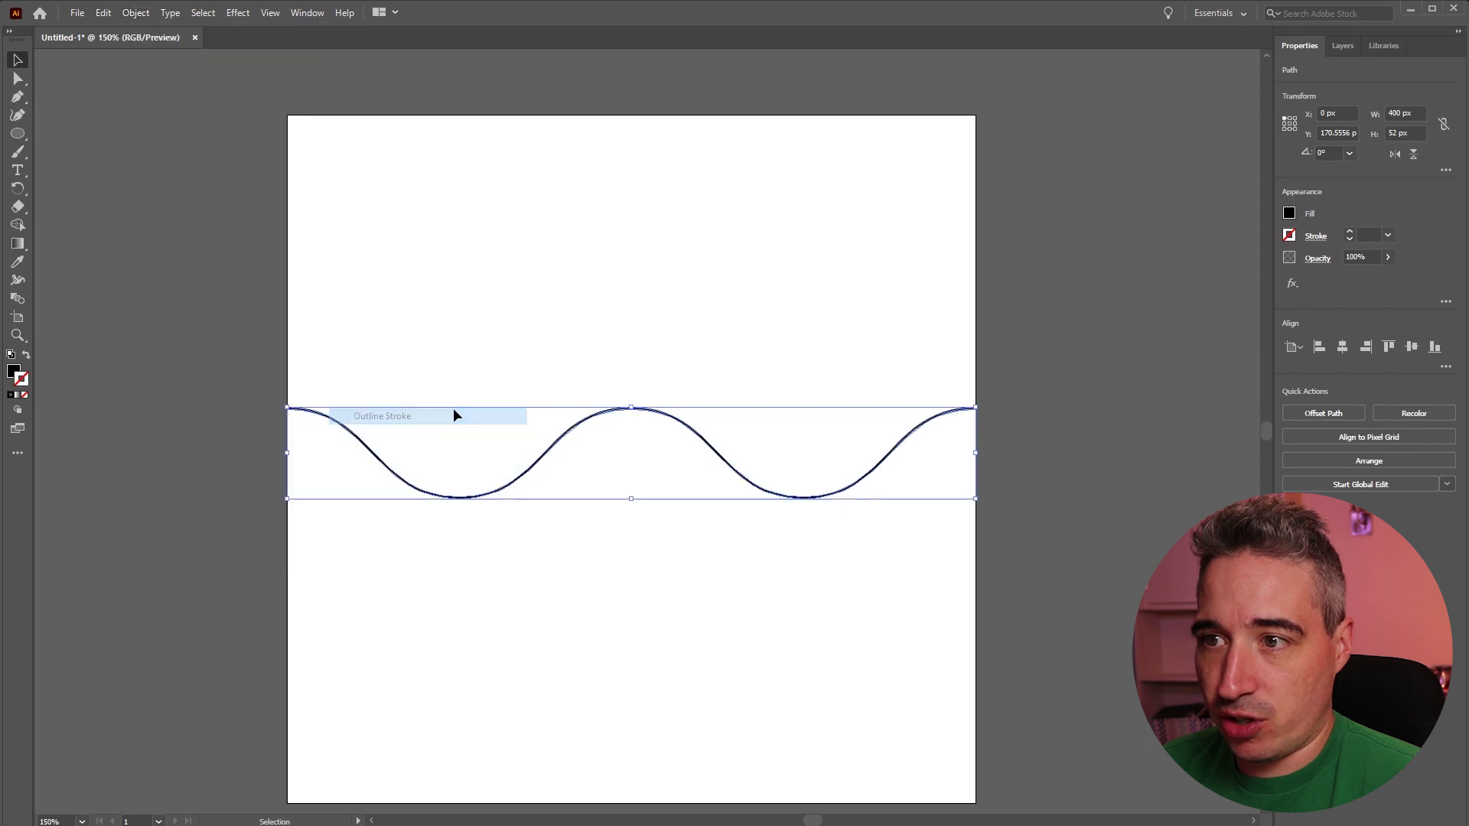
Check the outlined wave up close, then swap fill and stroke for a black fill.
{"action": "left_click", "coordinate": [590, 354]}
{"action": "left_click_drag", "start_coordinate": [527, 361], "coordinate": [666, 479]}
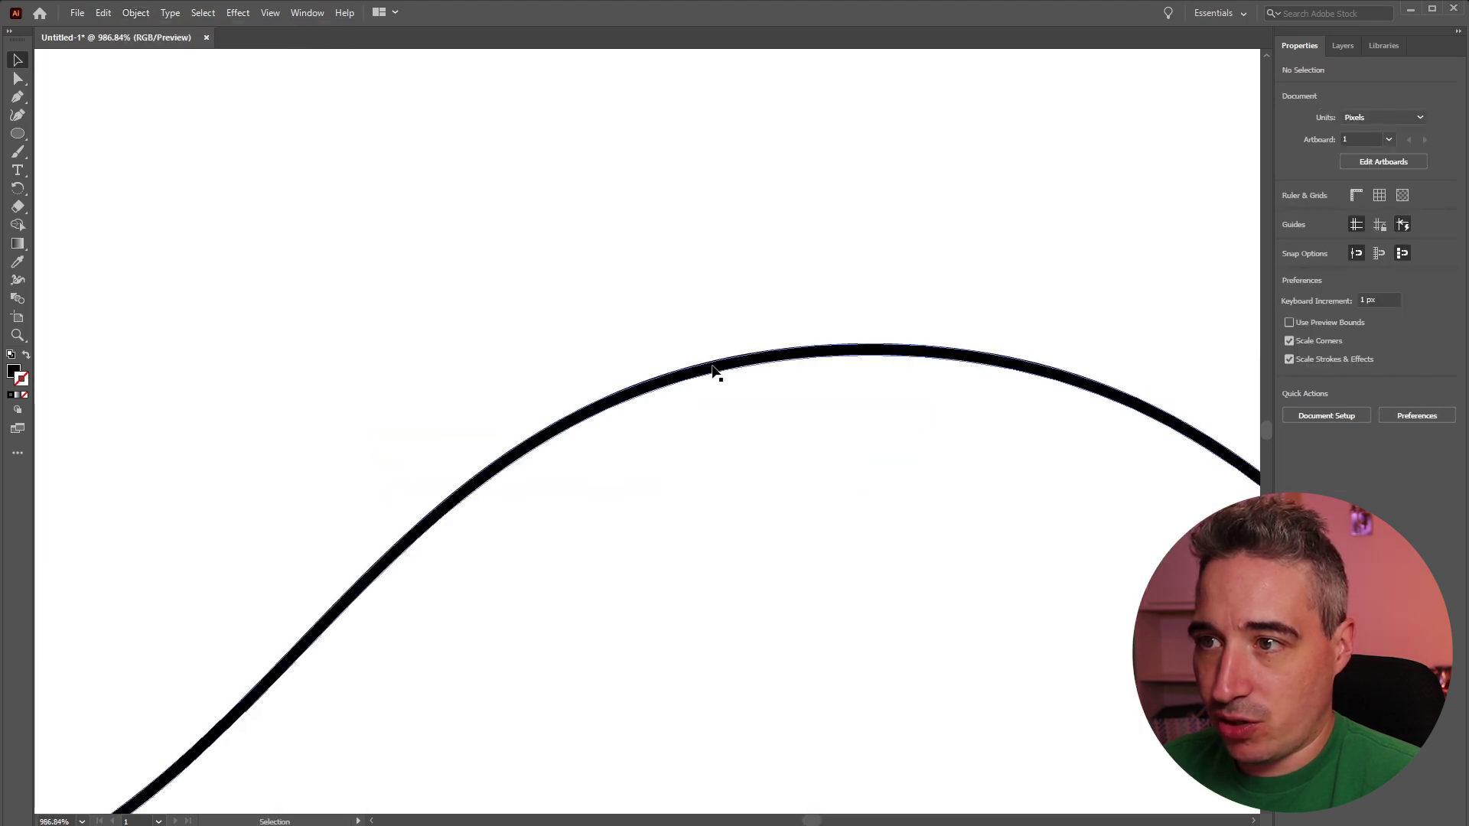
{"action": "left_click", "coordinate": [711, 371]}
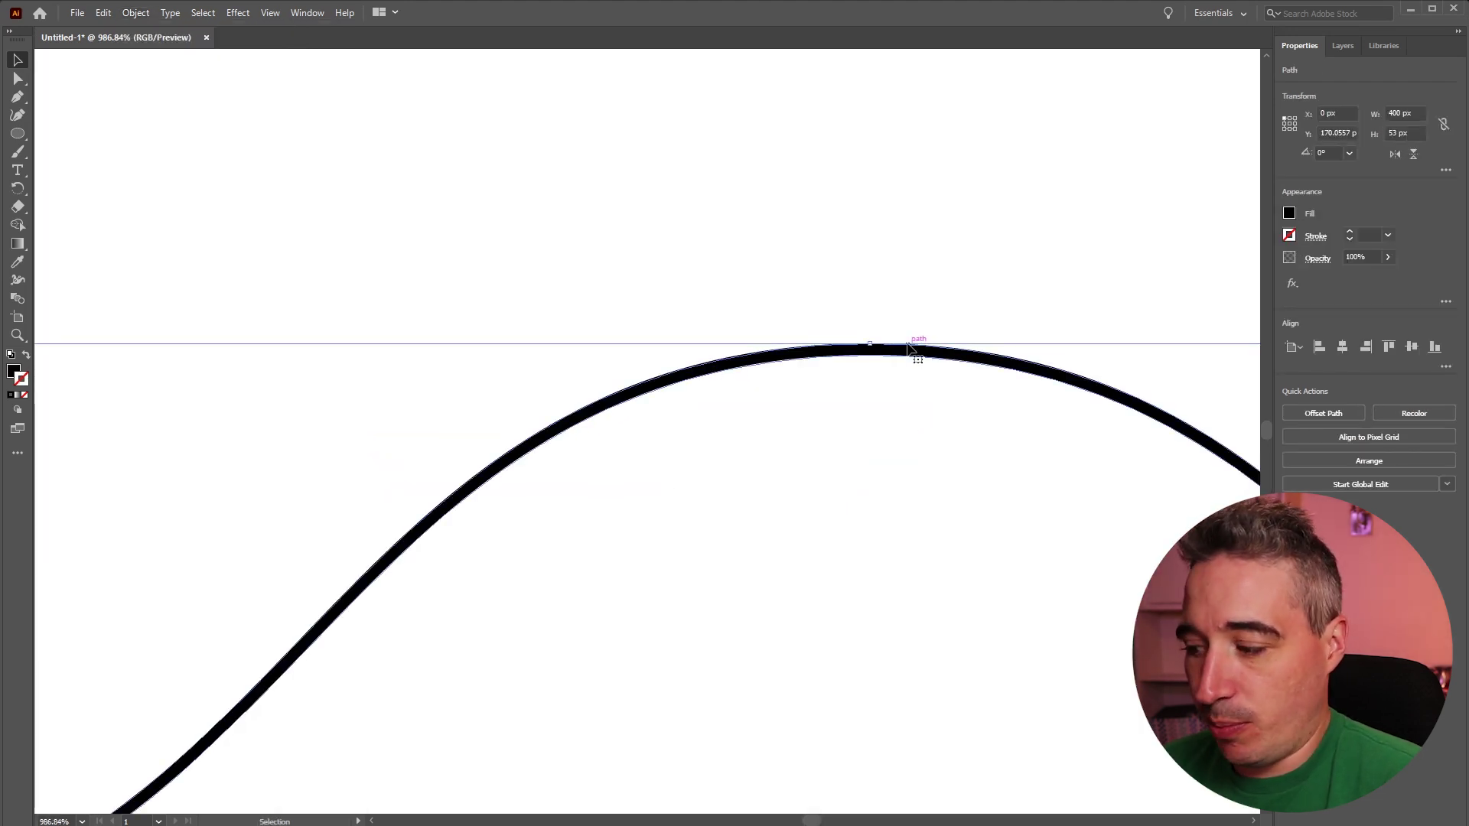
{"action": "key", "text": "ctrl+0"}
{"action": "key", "text": "a"}
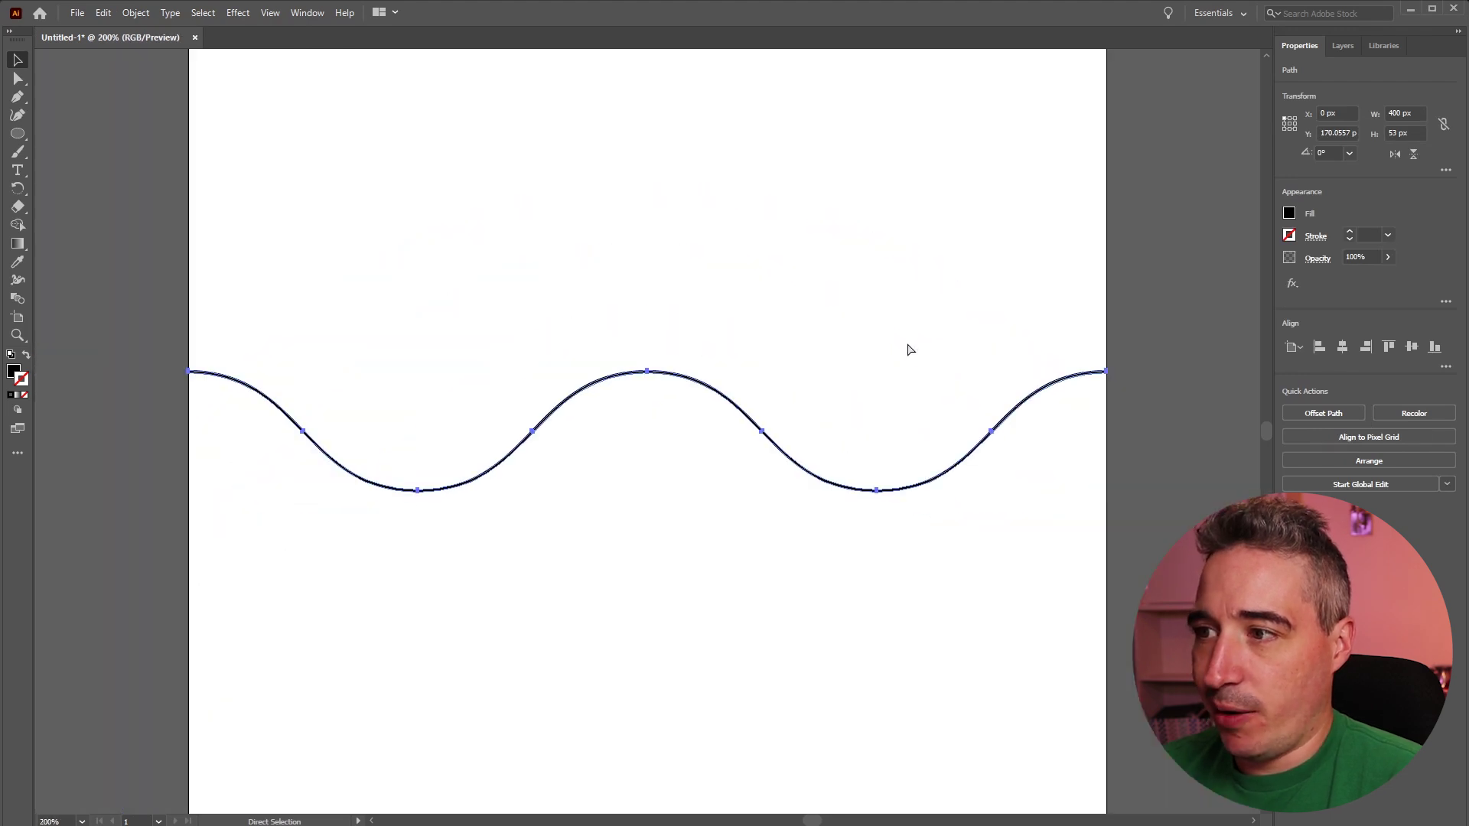
{"action": "key", "text": "shift+x"}
{"action": "key", "text": "v"}
{"action": "left_click", "coordinate": [820, 309]}
{"action": "left_click_drag", "start_coordinate": [820, 309], "coordinate": [840, 328]}
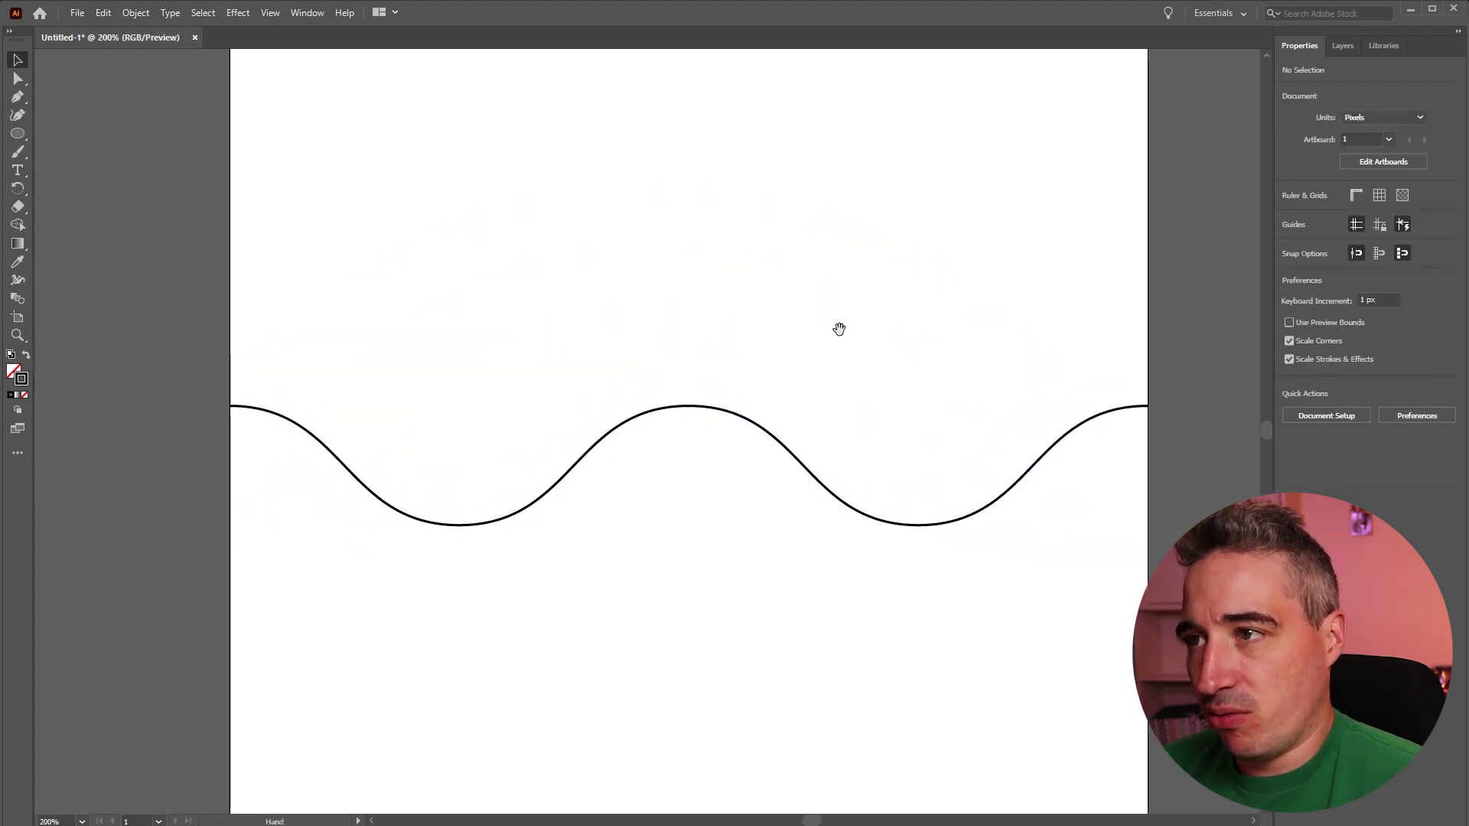
Create an exact 400 × 400 px black-filled rectangle and align it at X 0, Y 0.
{"action": "key", "text": "ctrl+minus"}
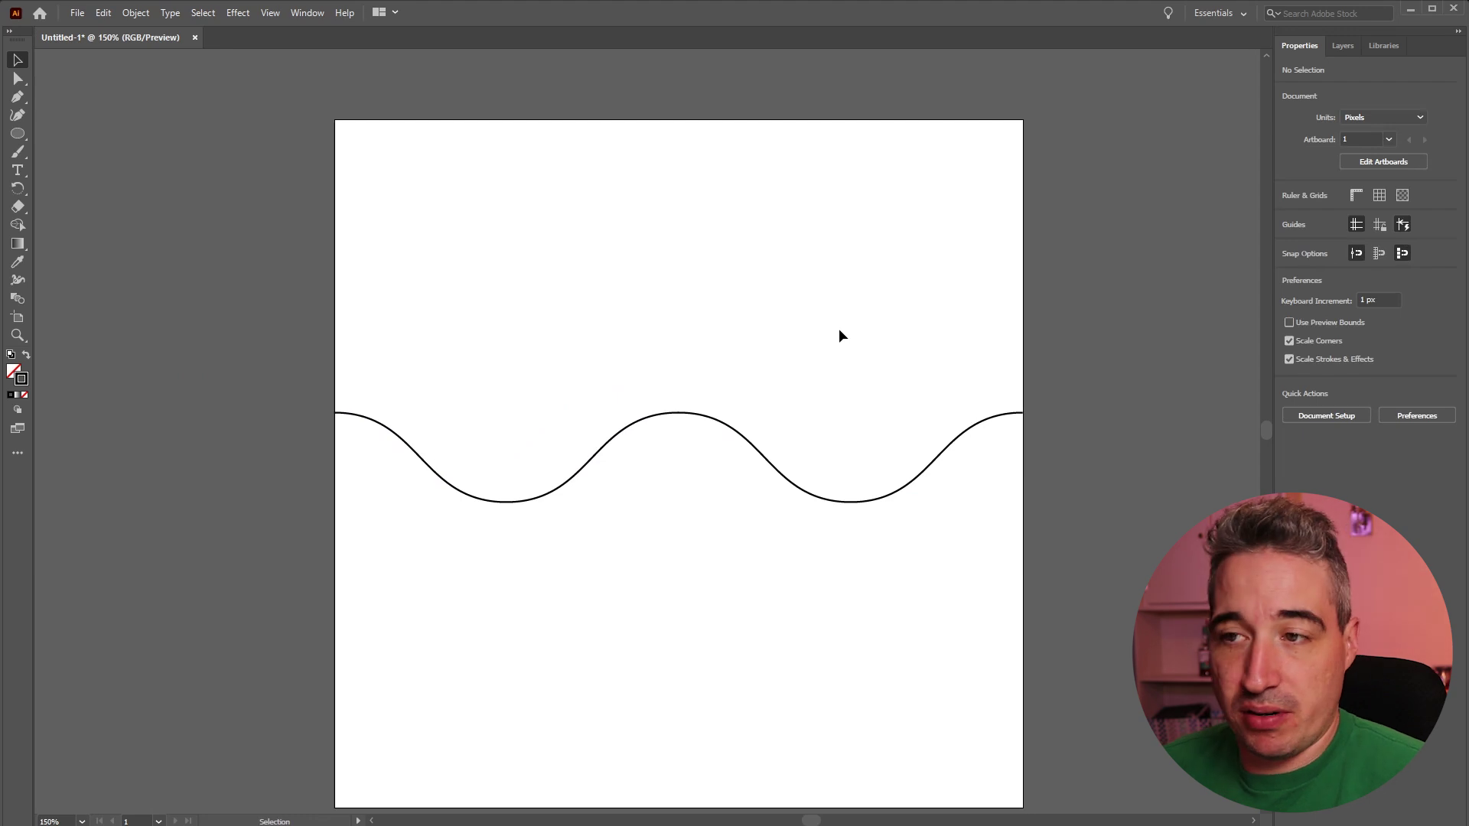
{"action": "key", "text": "m"}
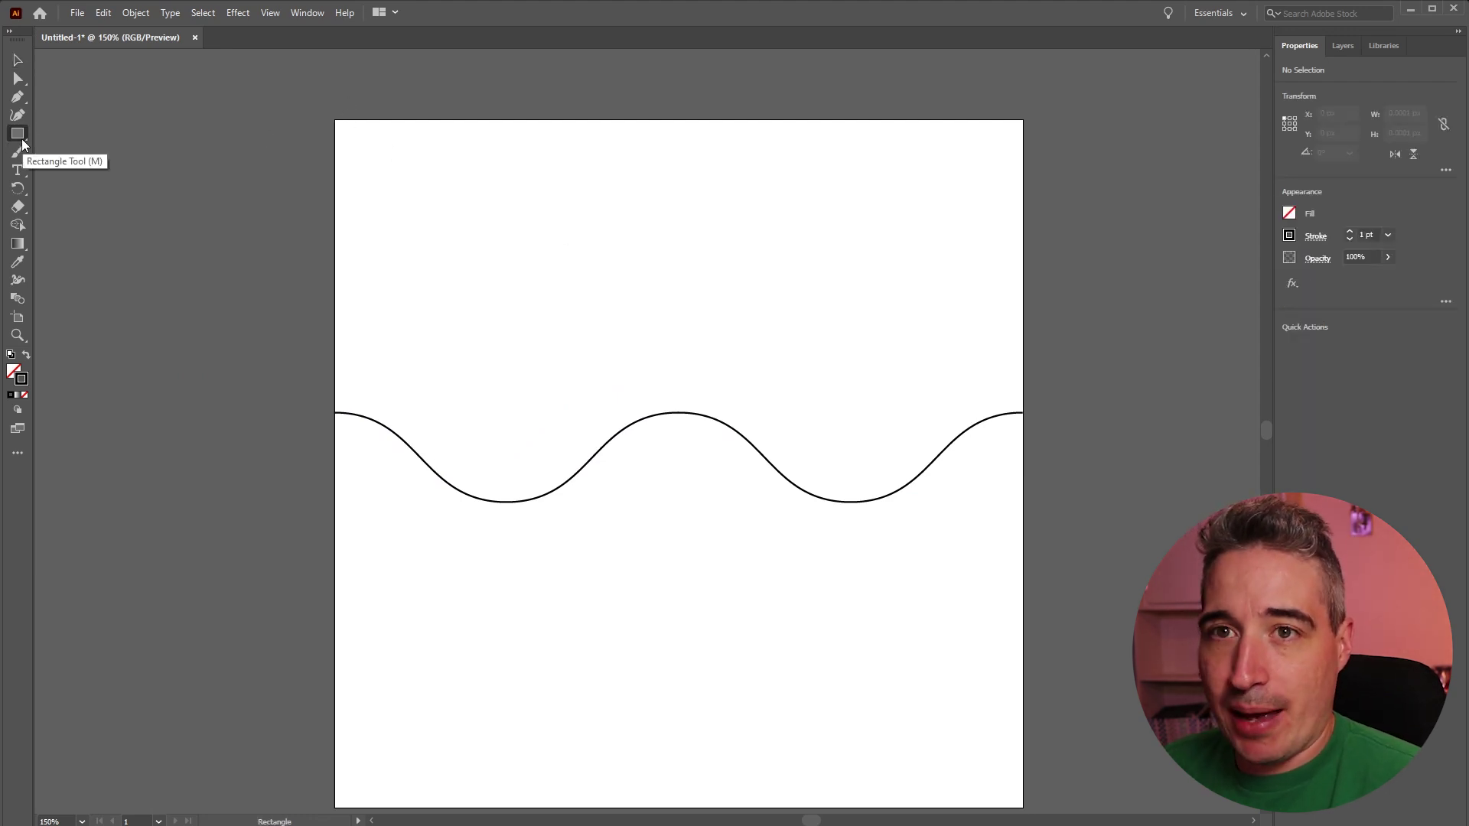
{"action": "left_click_drag", "start_coordinate": [331, 117], "coordinate": [986, 768]}
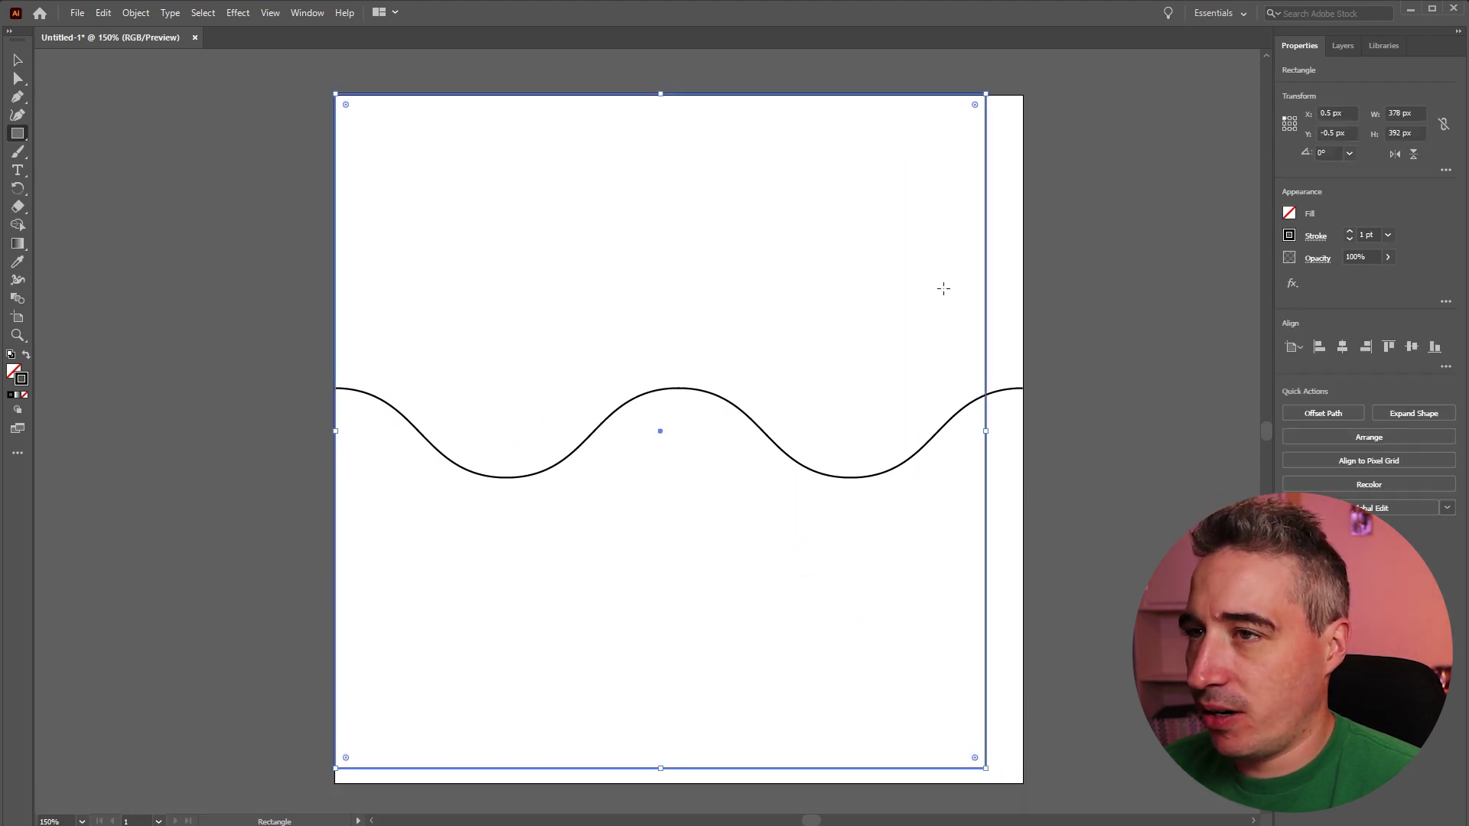
{"action": "key", "text": "ctrl+z"}
{"action": "left_click", "coordinate": [970, 417]}
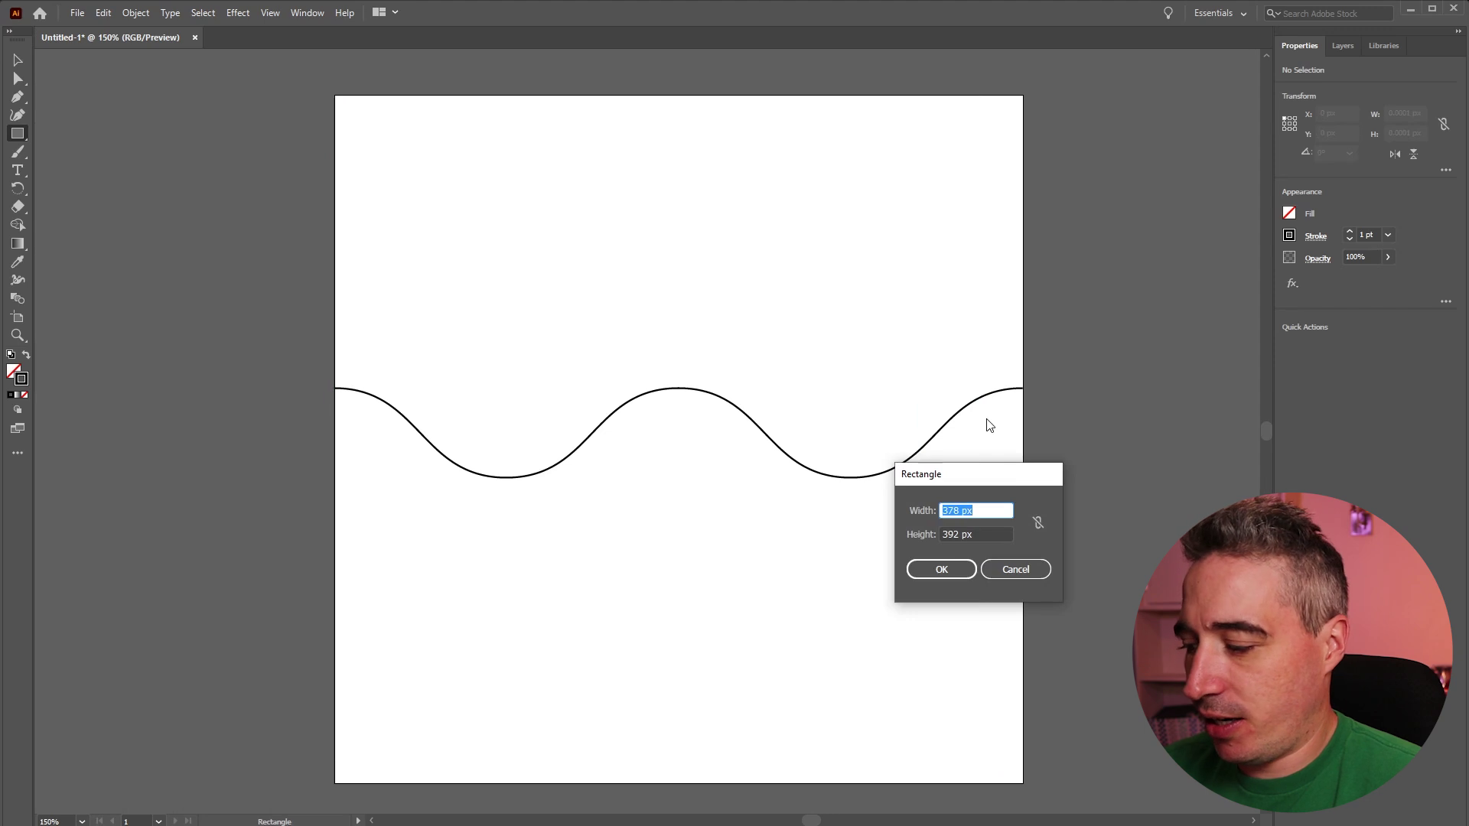
{"action": "type", "text": "400"}
{"action": "key", "text": "Tab"}
{"action": "type", "text": "4"}
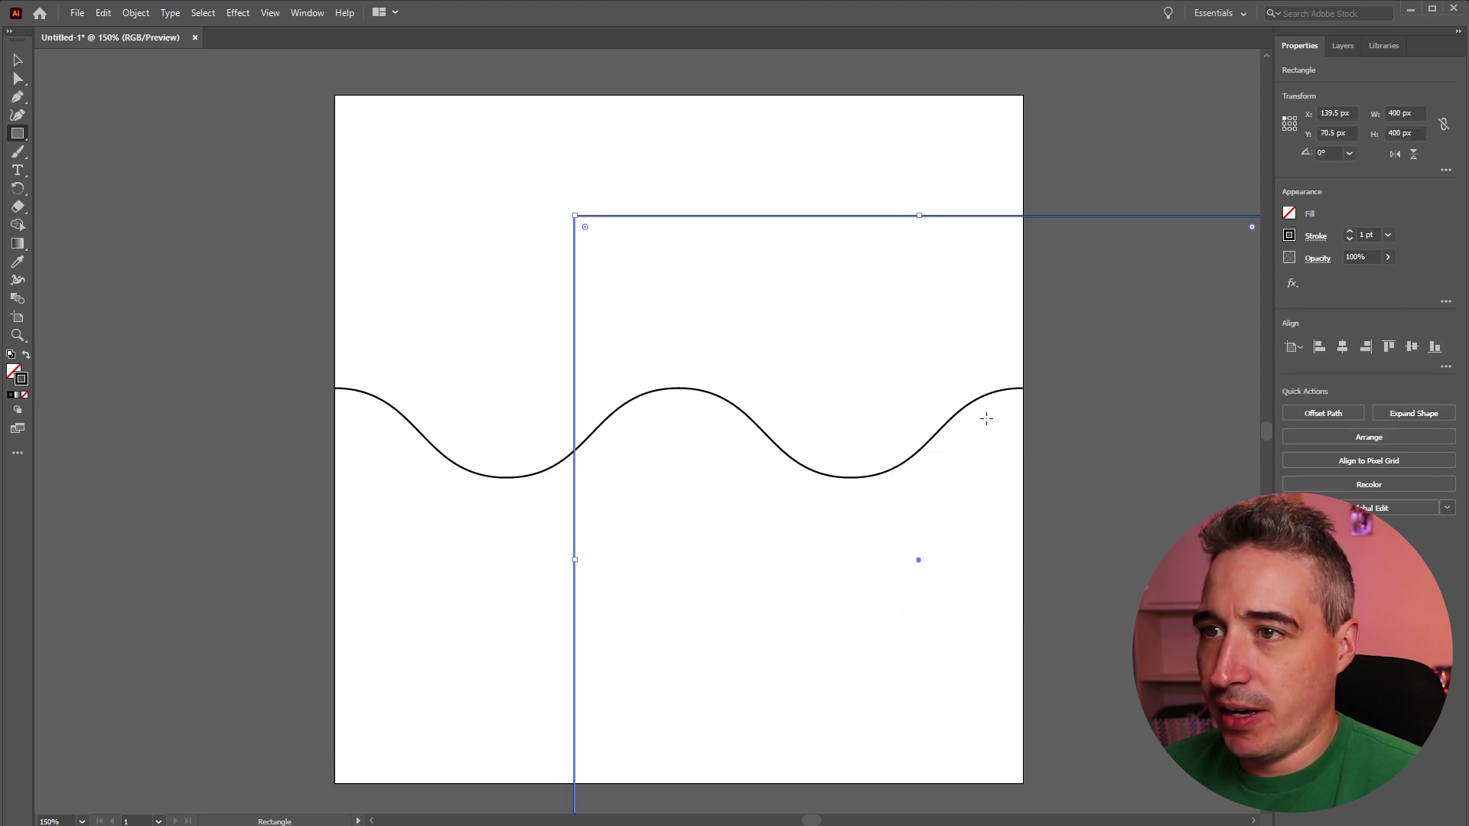
{"action": "left_click", "coordinate": [26, 355]}
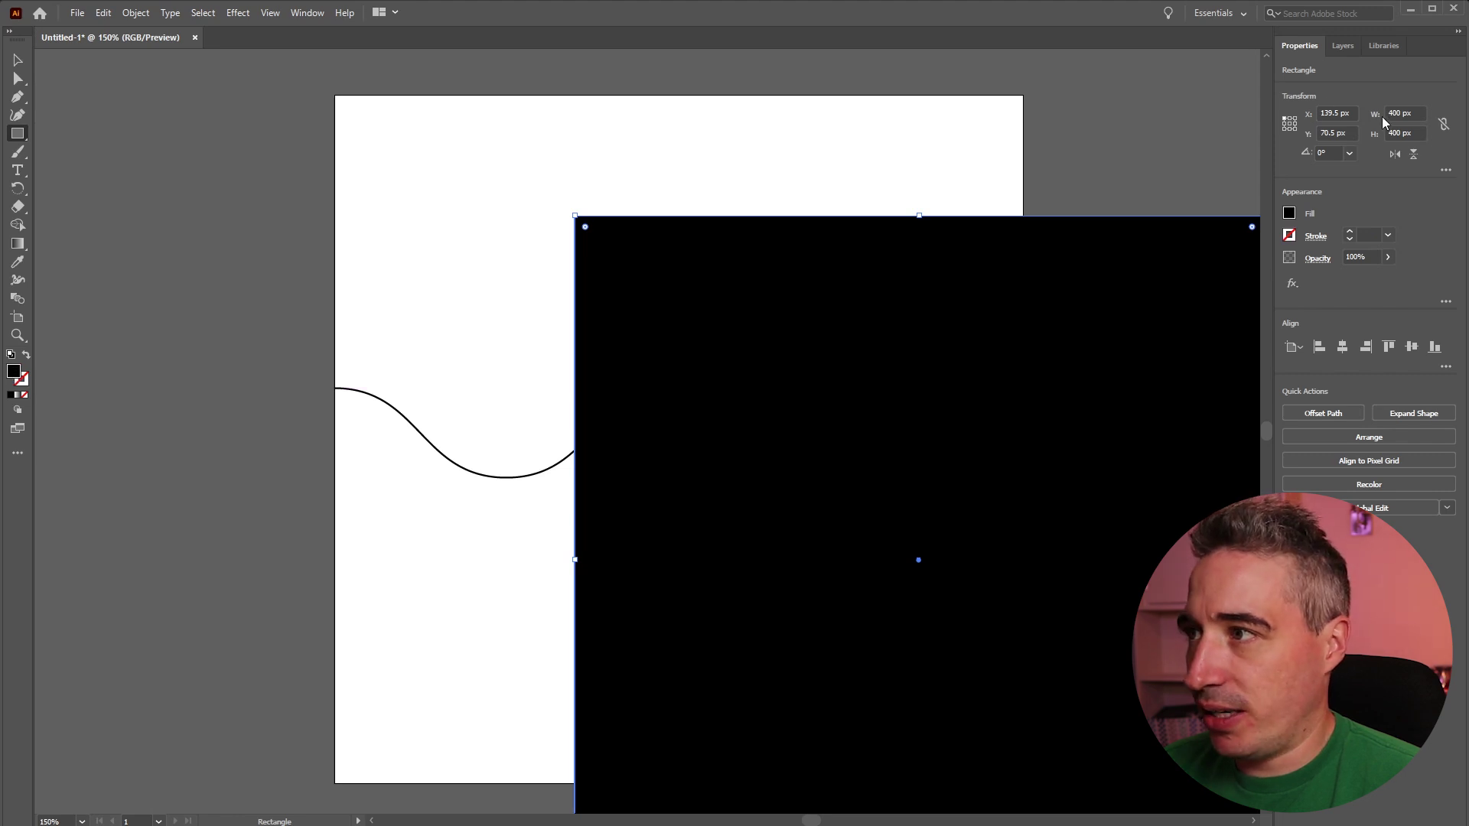
{"action": "left_click_drag", "start_coordinate": [1070, 307], "coordinate": [832, 182]}
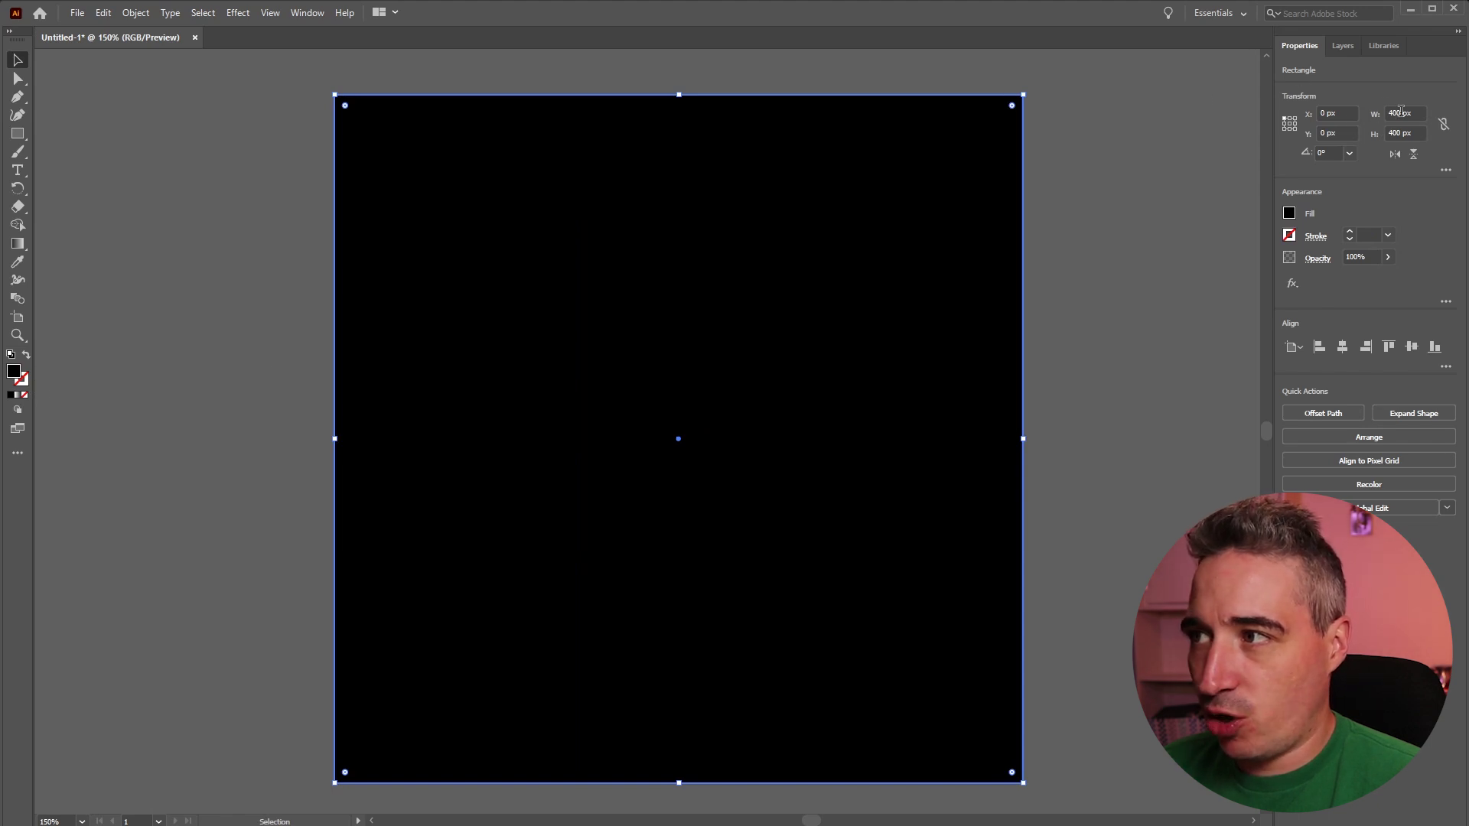
Fill the square with the yellow-orange swatch and send it to the back behind the wave.
{"action": "left_click", "coordinate": [1289, 214]}
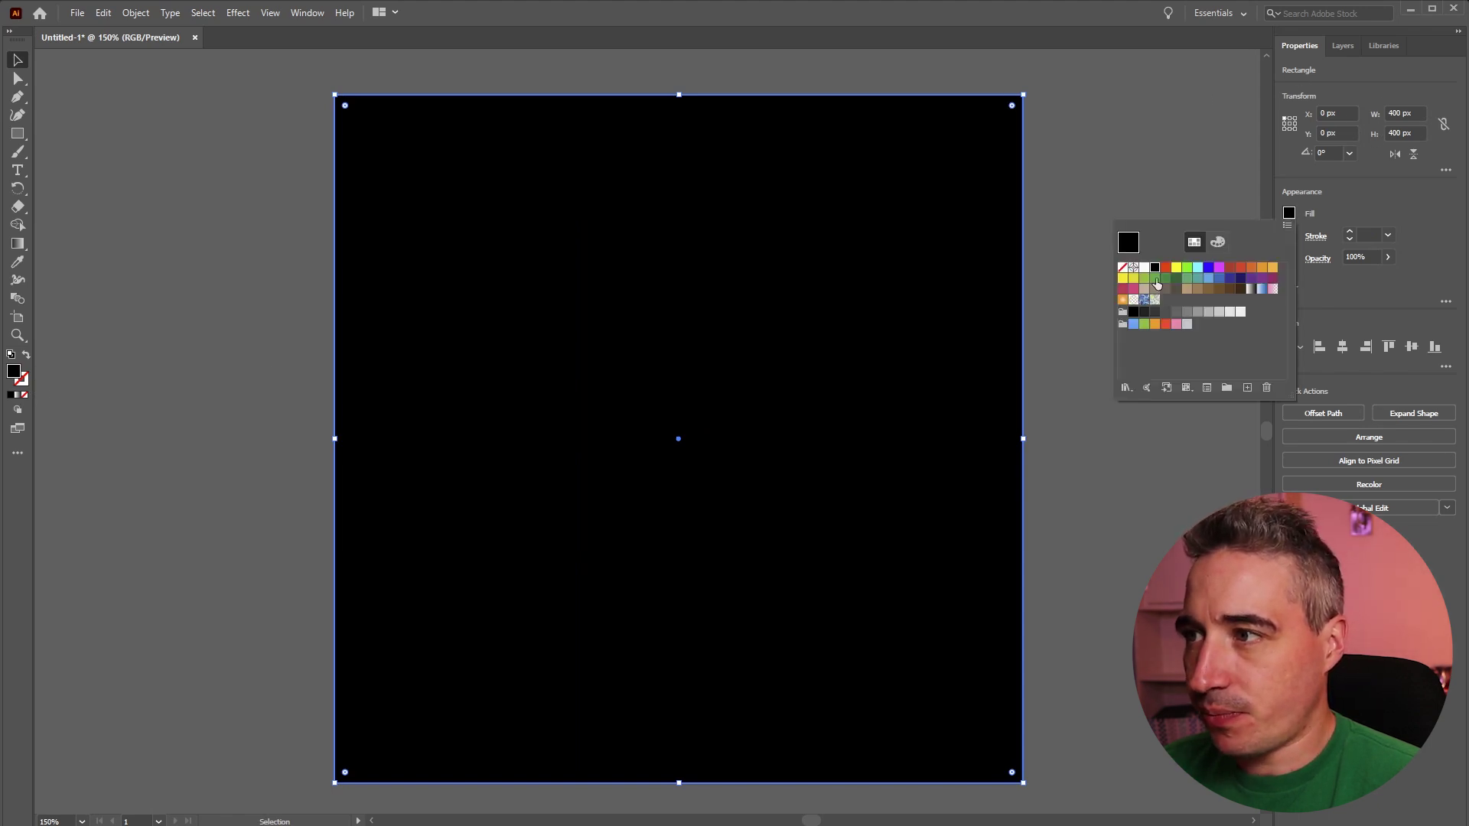
{"action": "left_click", "coordinate": [1271, 267]}
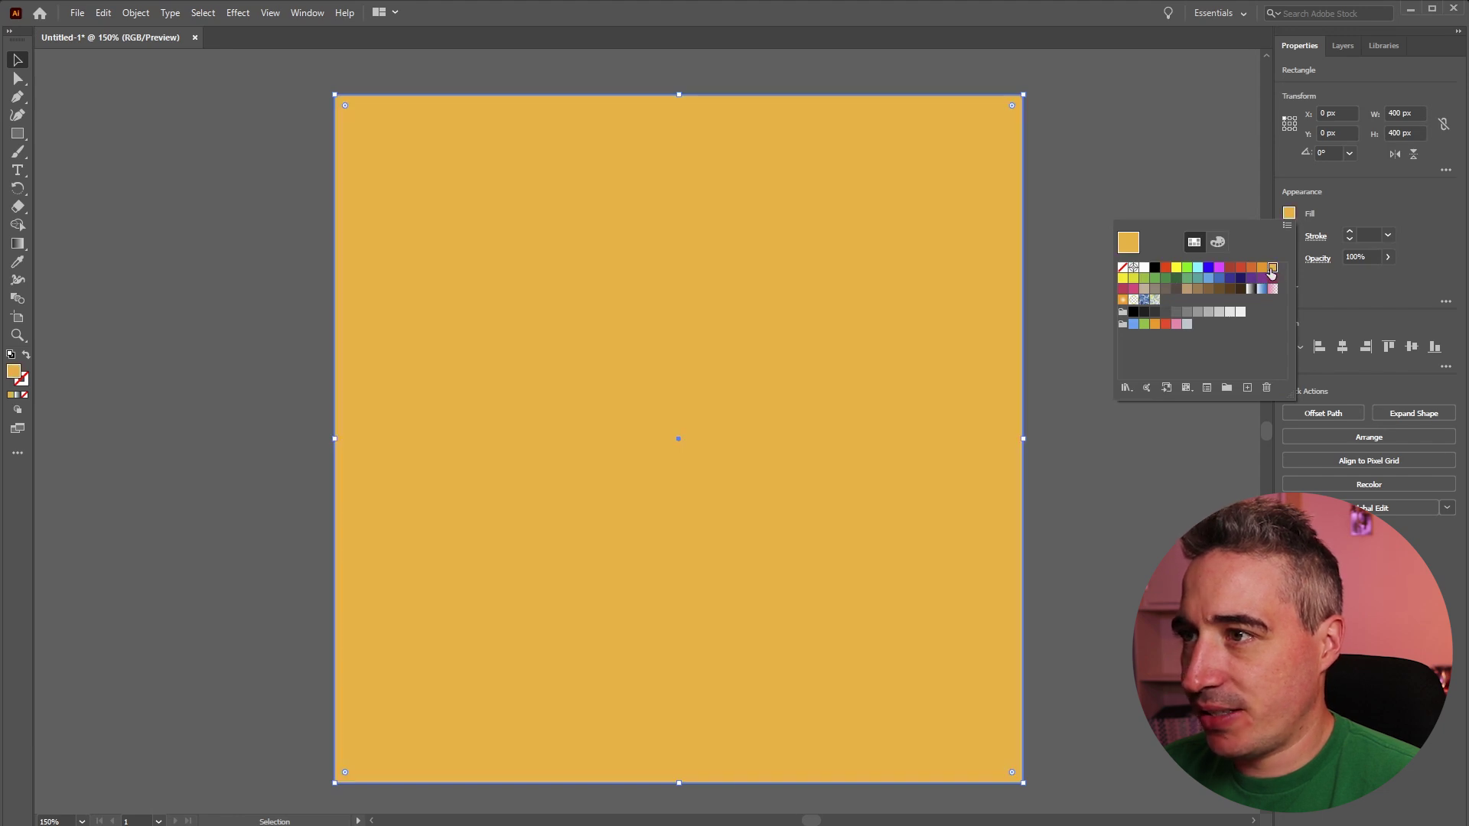
{"action": "left_click", "coordinate": [899, 229]}
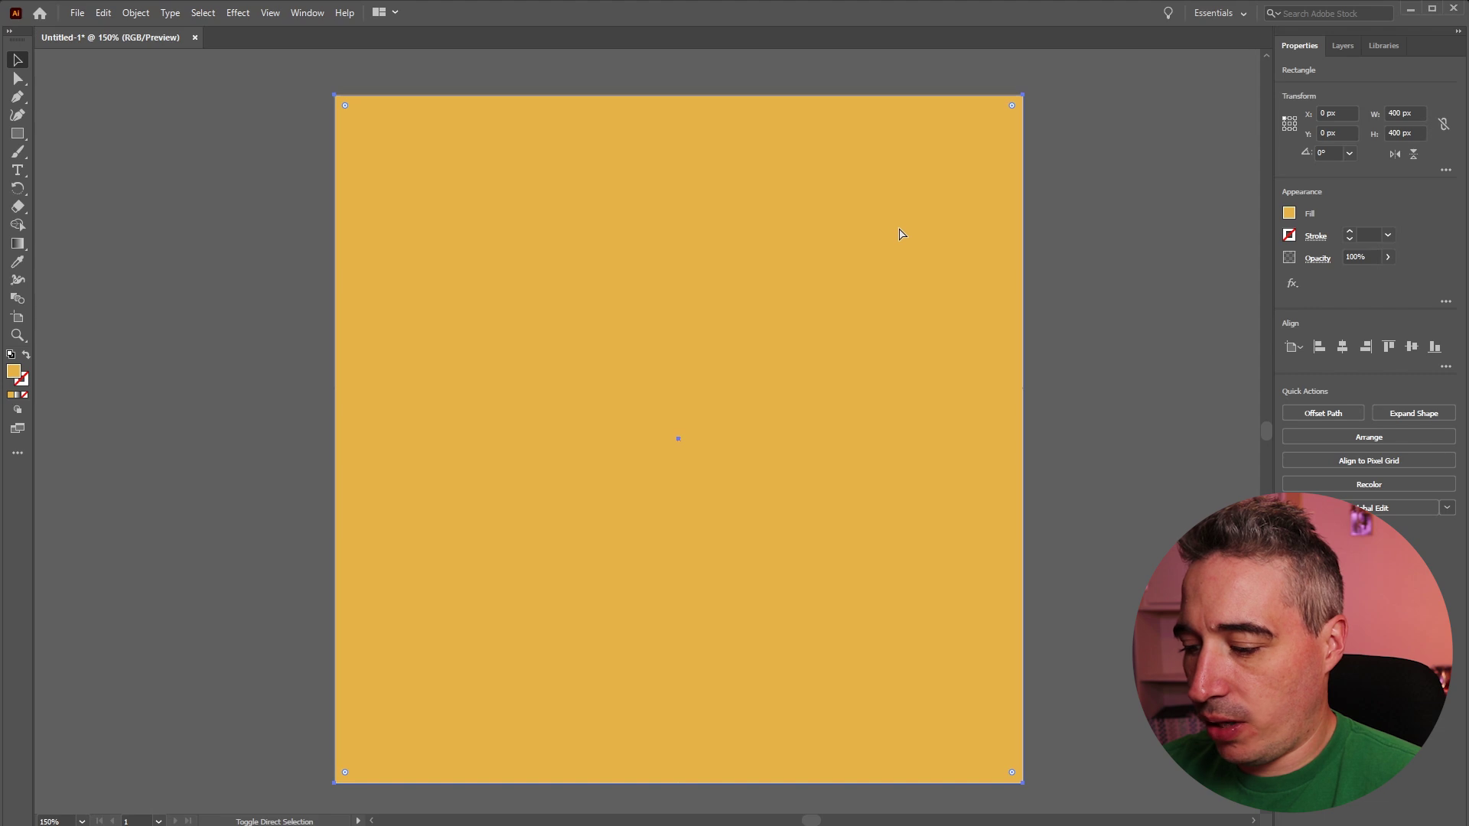
{"action": "key", "text": "ctrl+shift+bracketleft"}
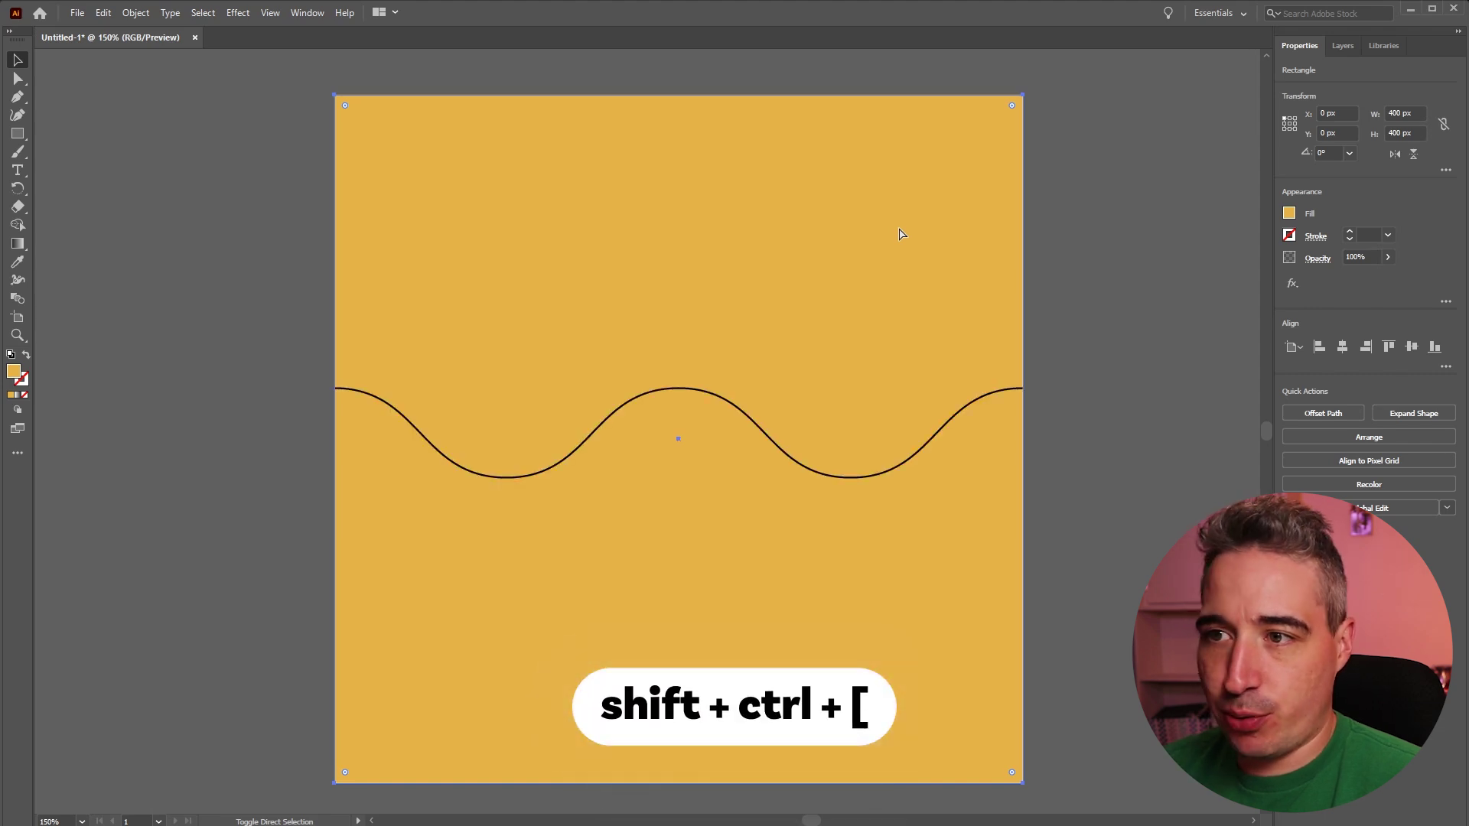
{"action": "right_click", "coordinate": [653, 159]}
{"action": "mouse_move", "coordinate": [728, 433]}
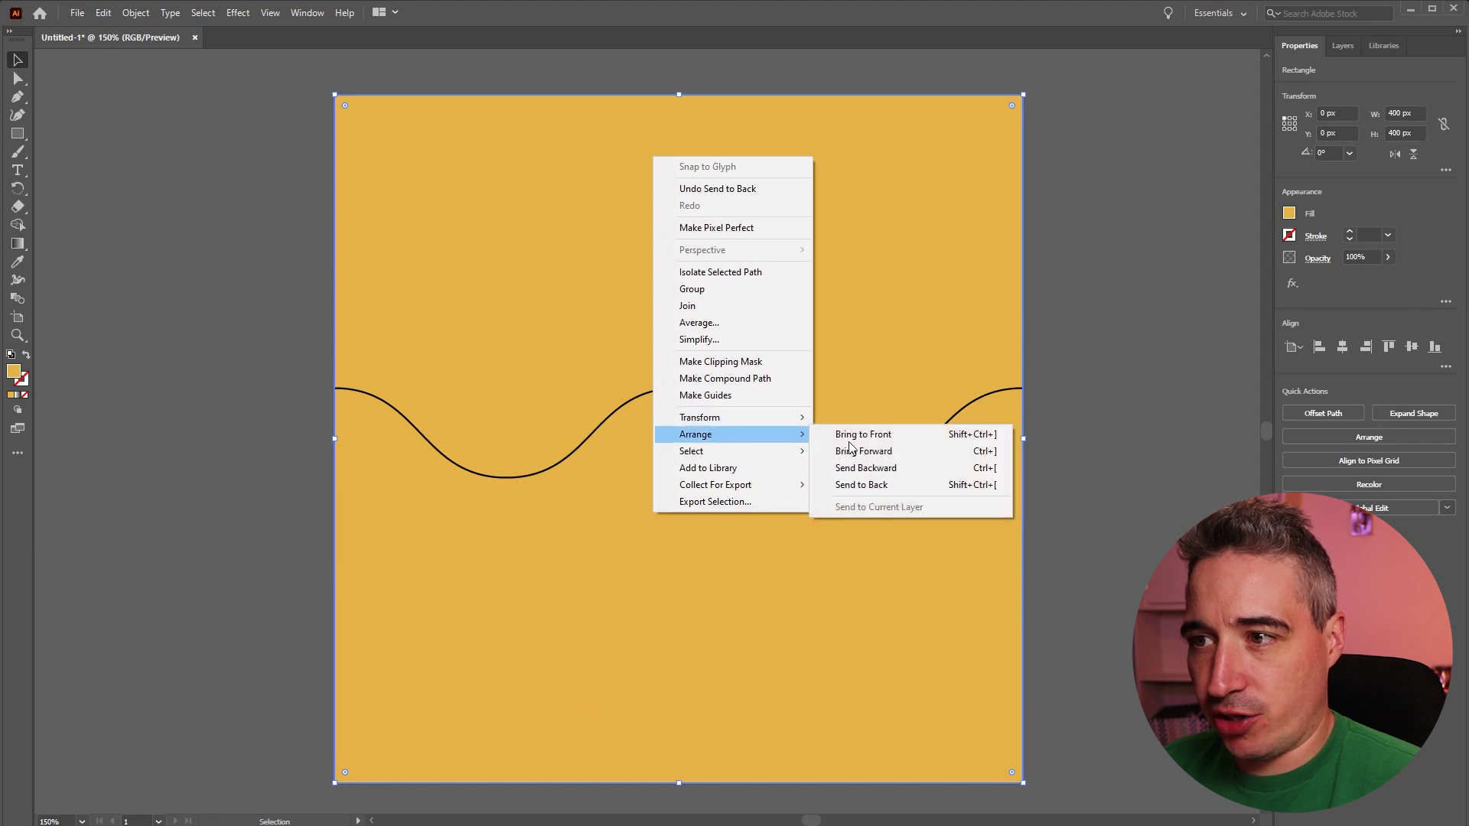
{"action": "left_click", "coordinate": [1100, 316]}
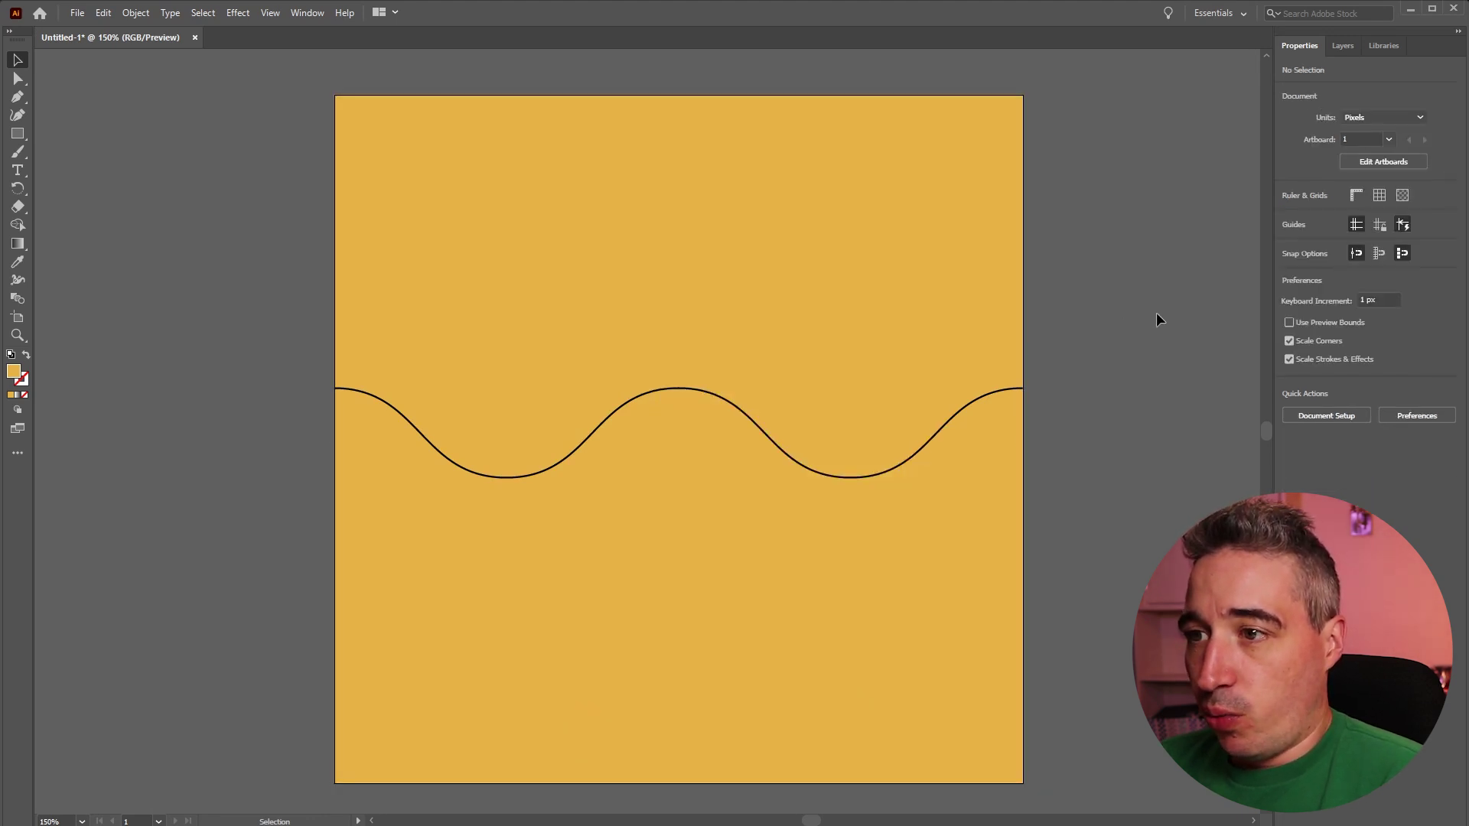
Select the square and wave together and split them with Pathfinder Divide.
{"action": "left_click_drag", "start_coordinate": [1155, 308], "coordinate": [633, 590]}
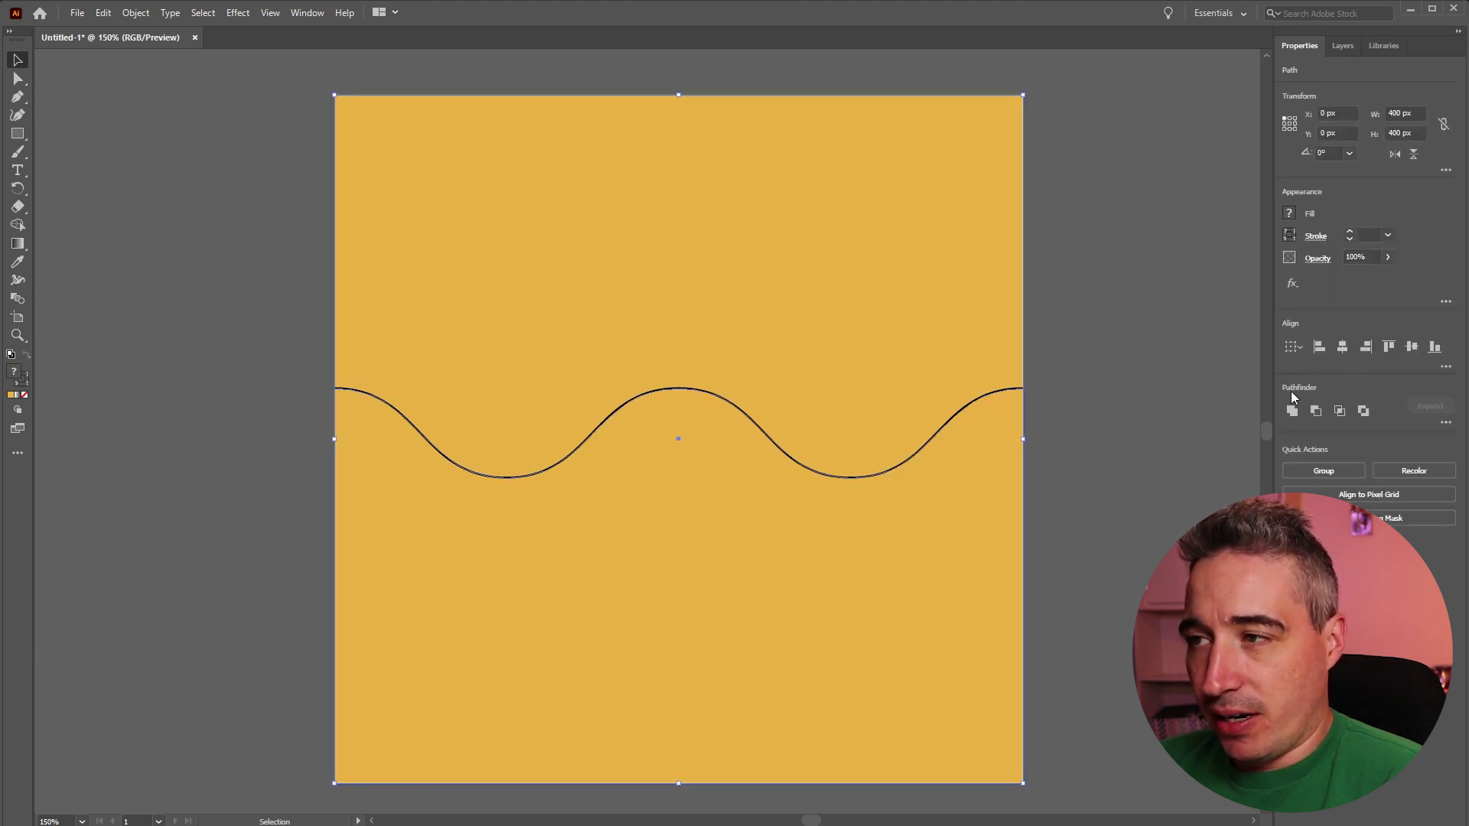
{"action": "left_click", "coordinate": [306, 12]}
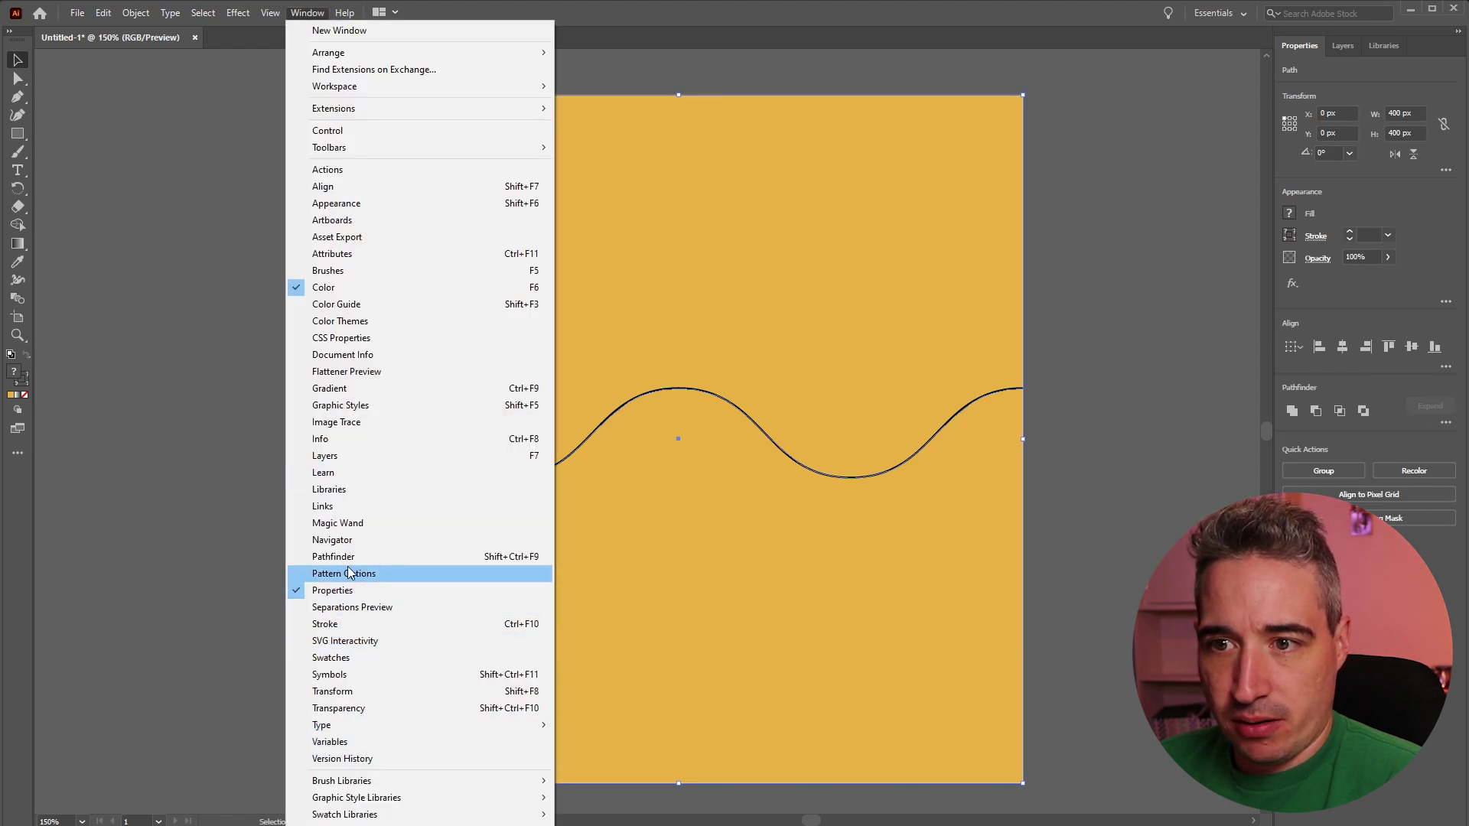
{"action": "left_click", "coordinate": [1412, 451]}
{"action": "left_click", "coordinate": [1446, 423]}
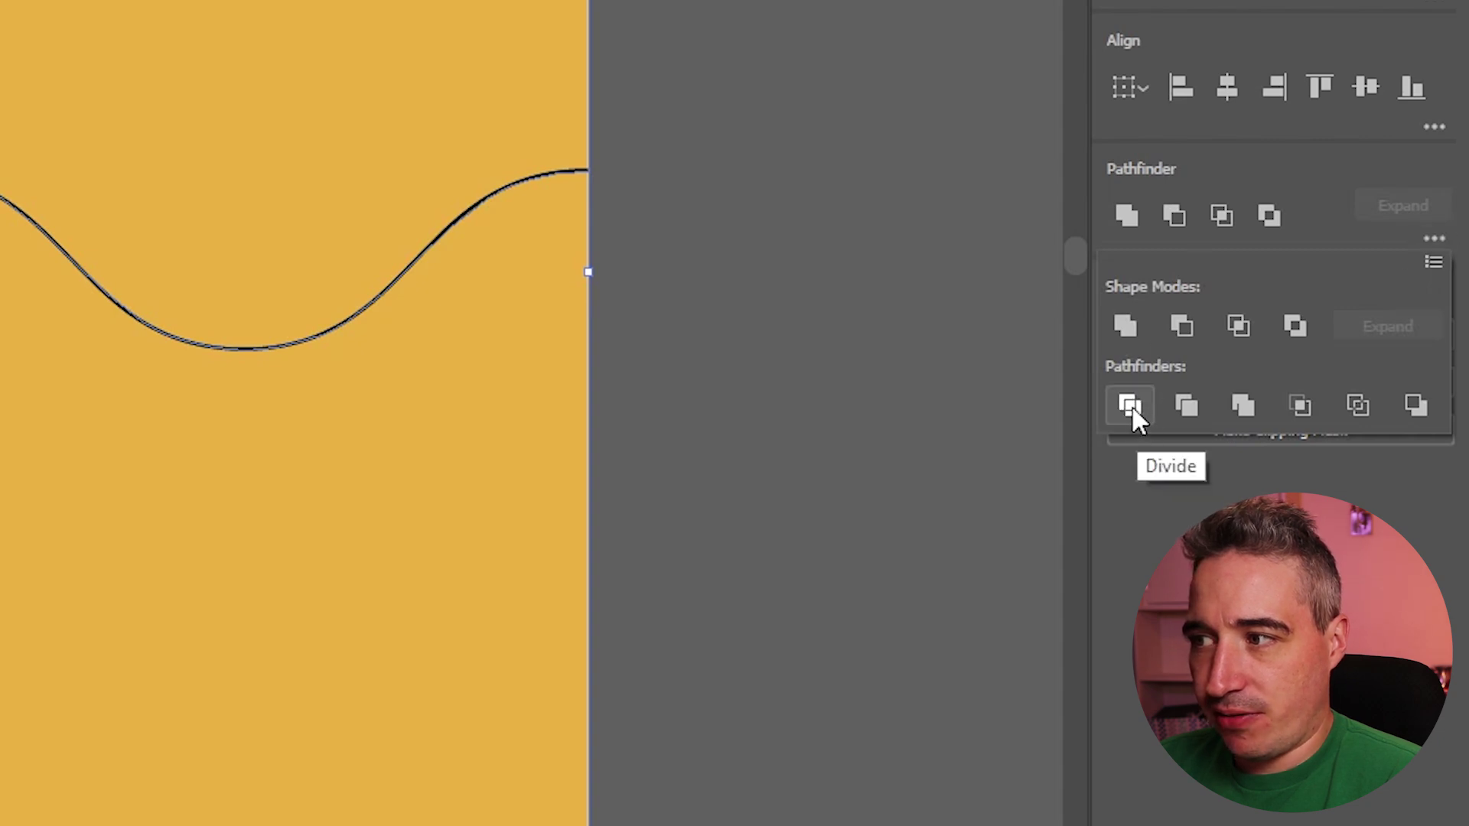
{"action": "left_click", "coordinate": [1131, 406]}
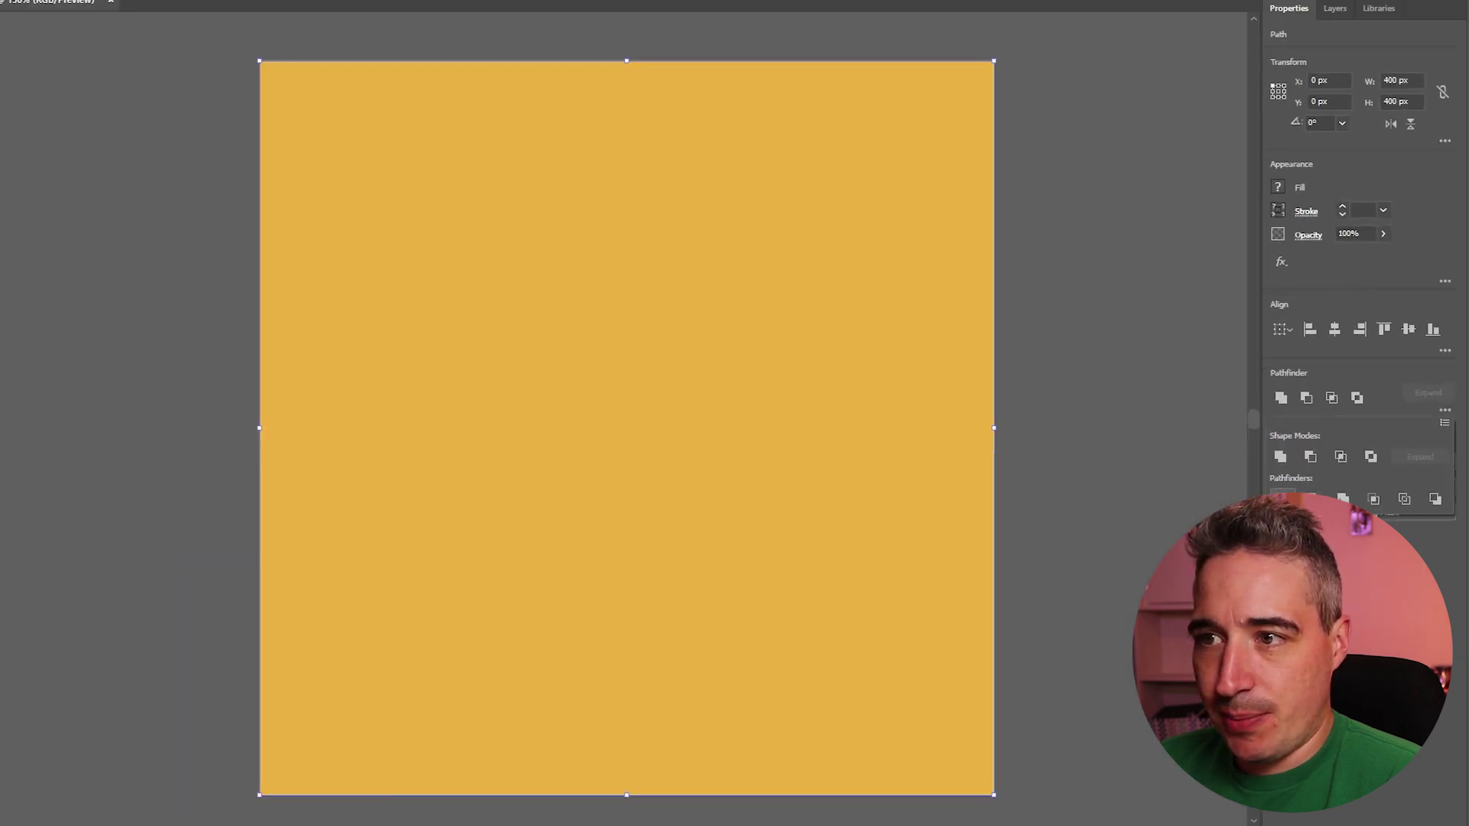
{"action": "key", "text": "ctrl+shift+a"}
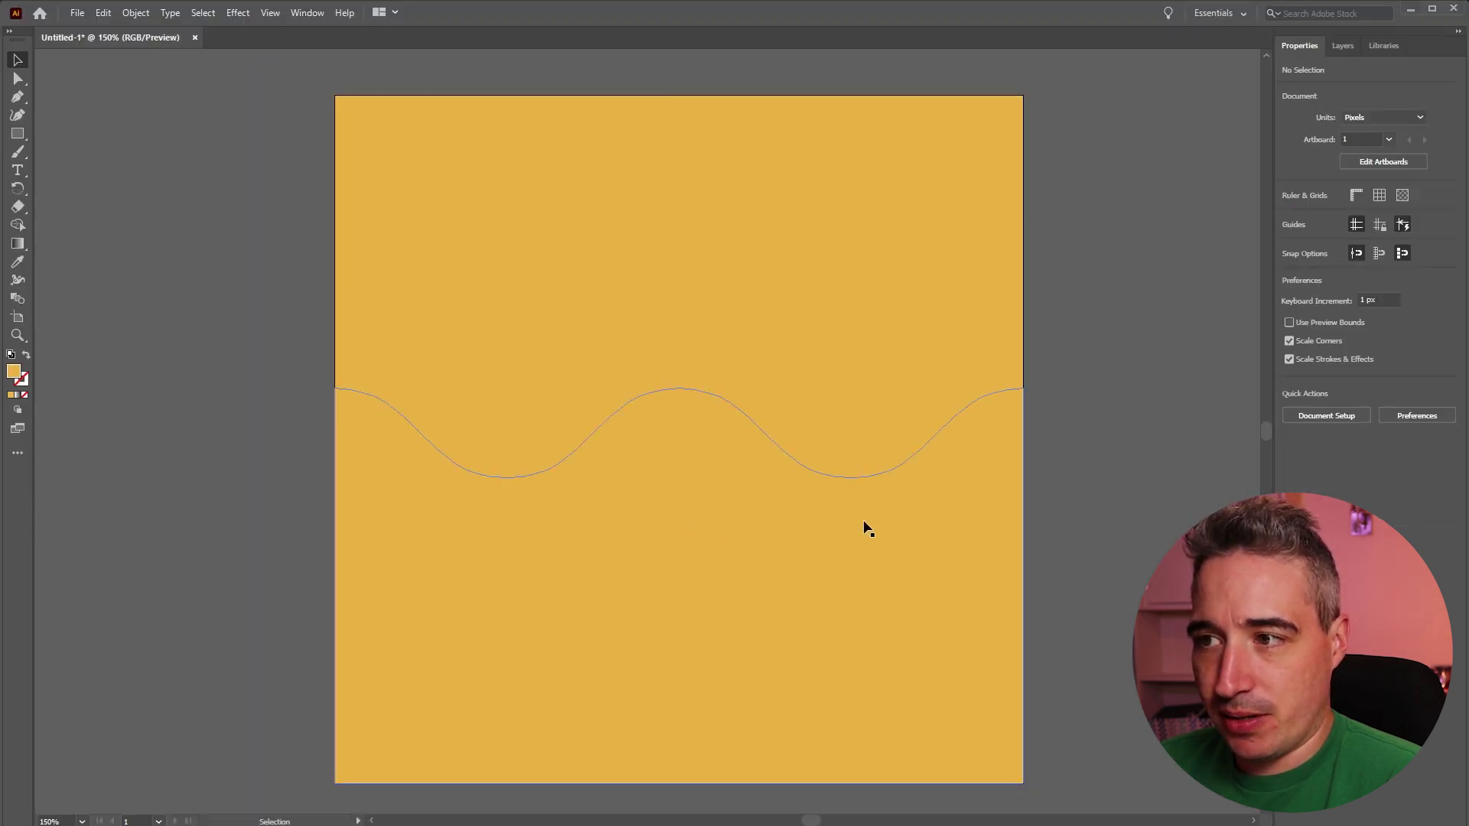
Delete the lower piece below the wave using Direct Selection.
{"action": "left_click", "coordinate": [873, 387]}
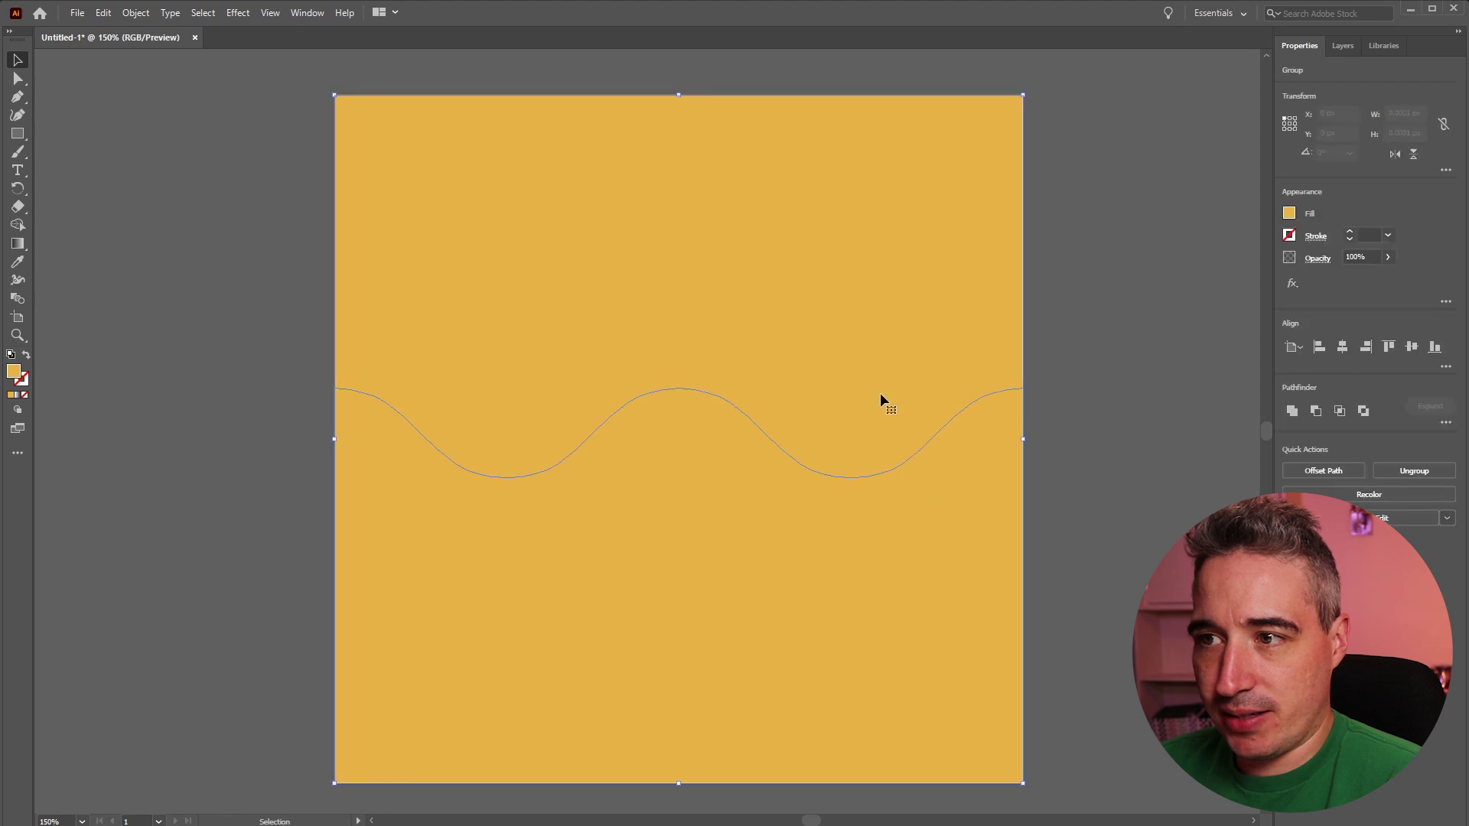
{"action": "left_click", "coordinate": [1178, 506]}
{"action": "key", "text": "a"}
{"action": "left_click", "coordinate": [910, 544]}
{"action": "key", "text": "Delete"}
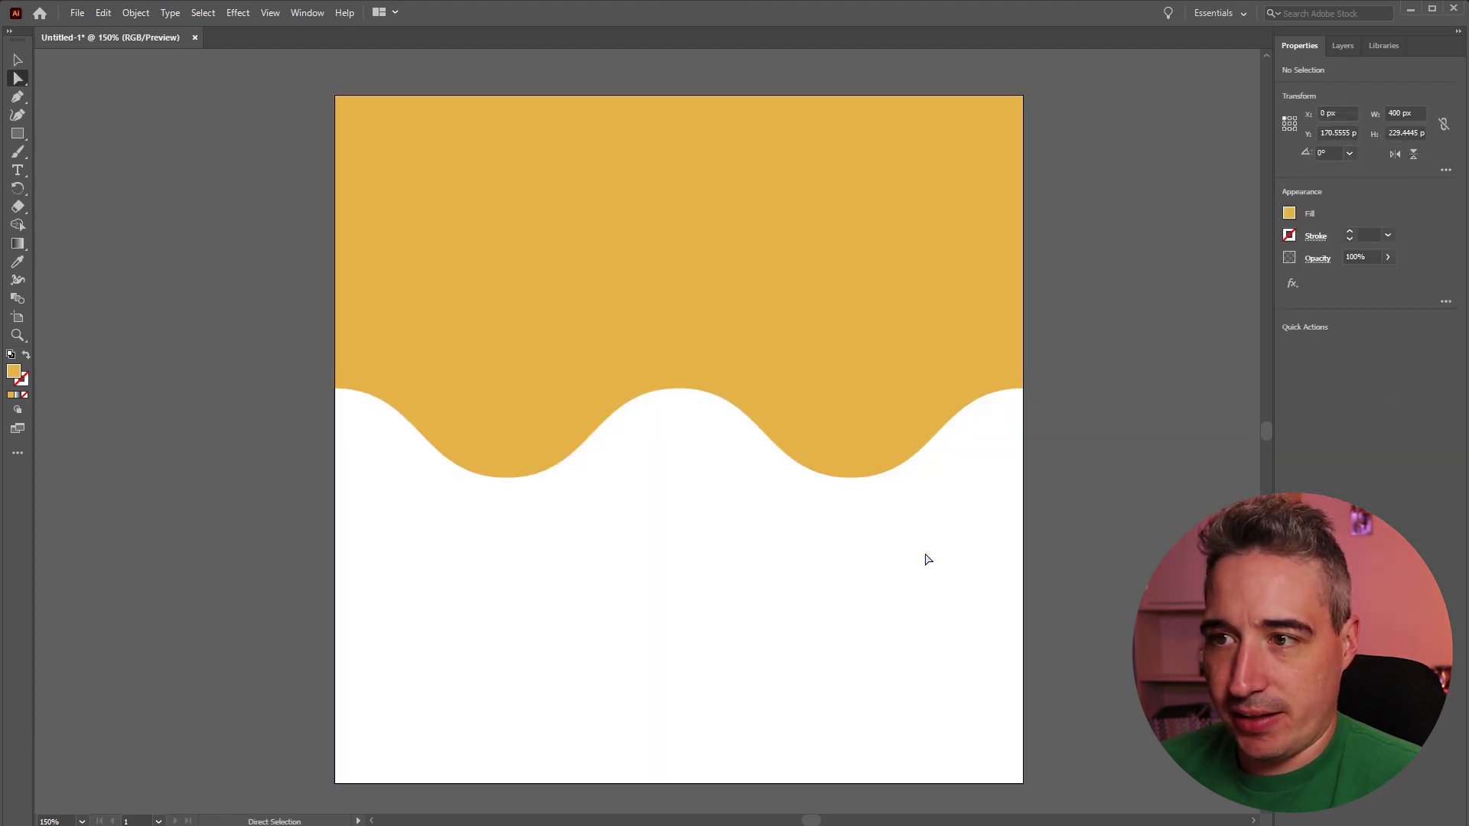
Drag the remaining wavy yellow band off the artboard to X 400 px, Y 45 px.
{"action": "key", "text": "v"}
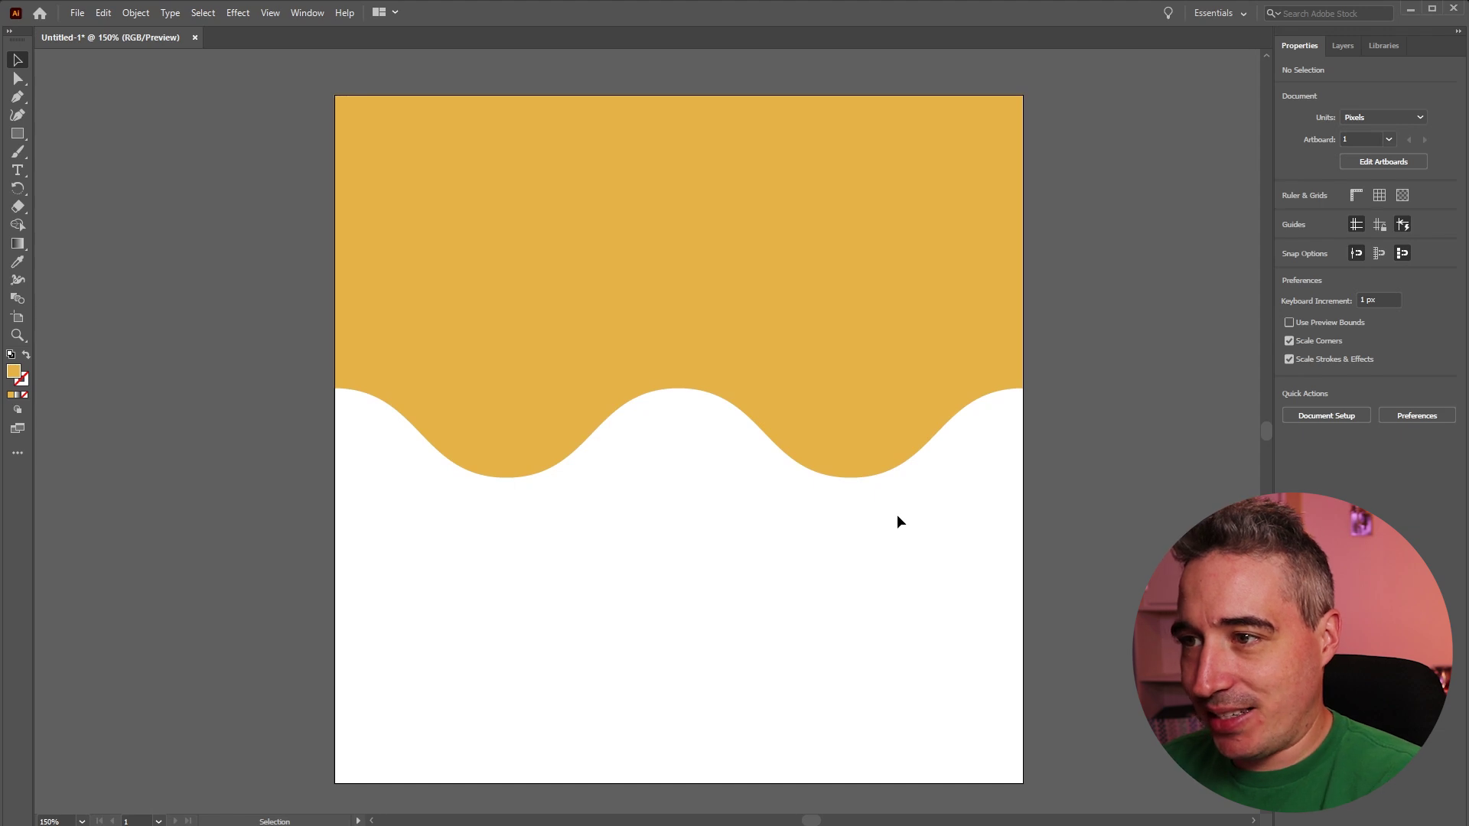
{"action": "left_click", "coordinate": [892, 400]}
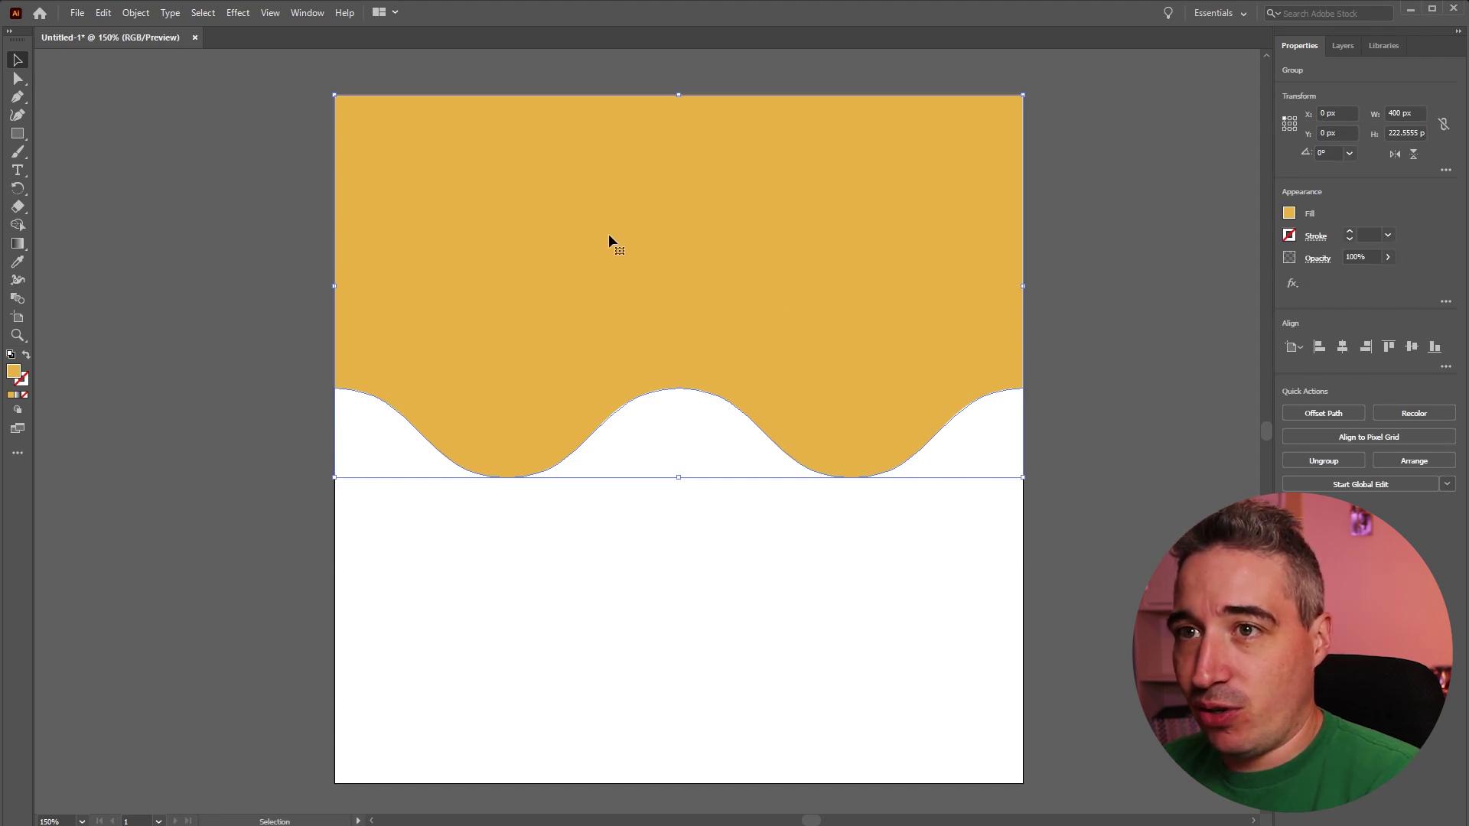
{"action": "left_click_drag", "start_coordinate": [514, 210], "coordinate": [1188, 278]}
Draw a 149 px yellow circle near the upper left of the artboard.
{"action": "left_click", "coordinate": [647, 299]}
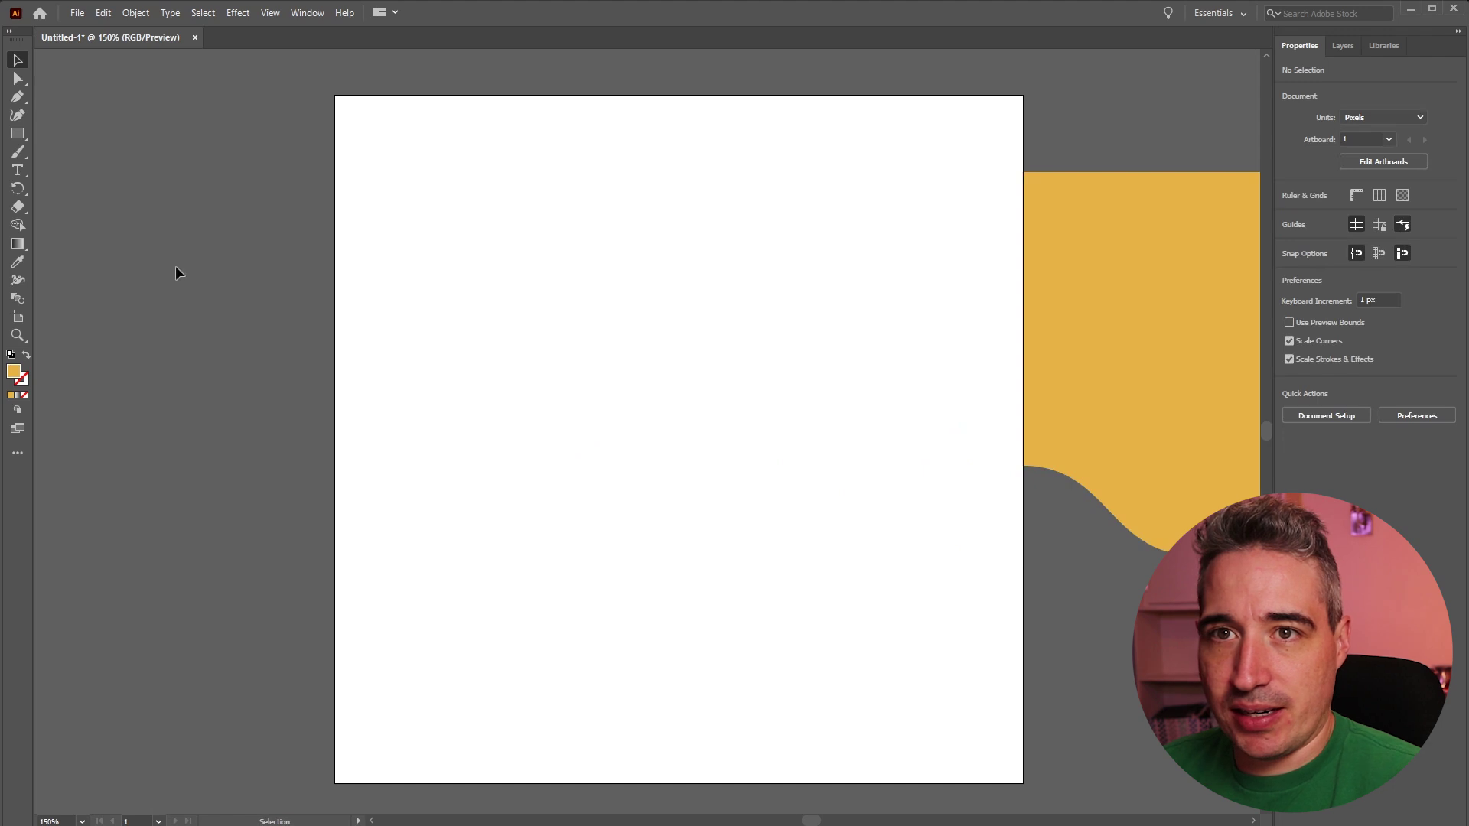
{"action": "left_click", "coordinate": [15, 132]}
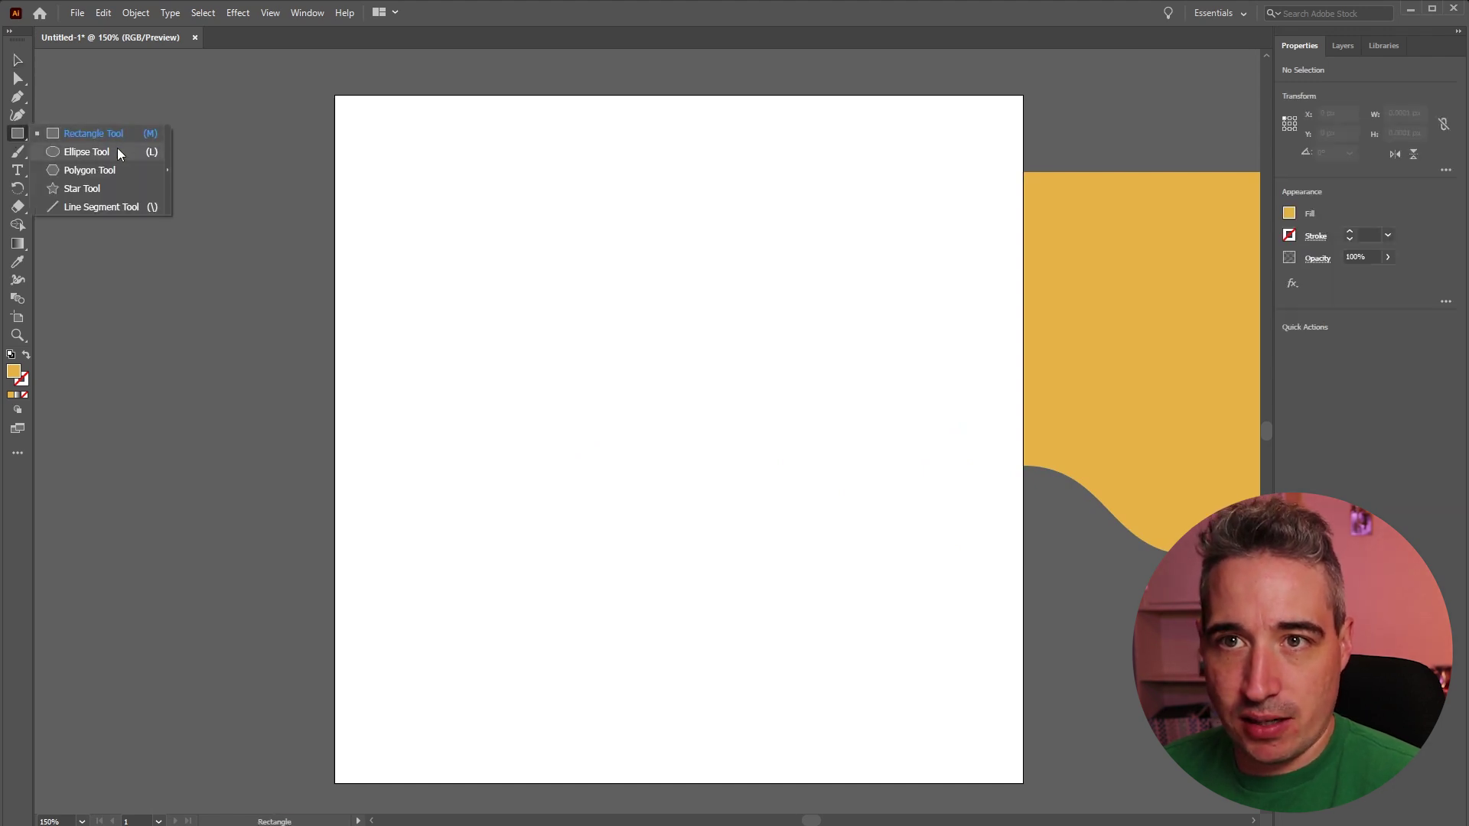
{"action": "left_click", "coordinate": [117, 152]}
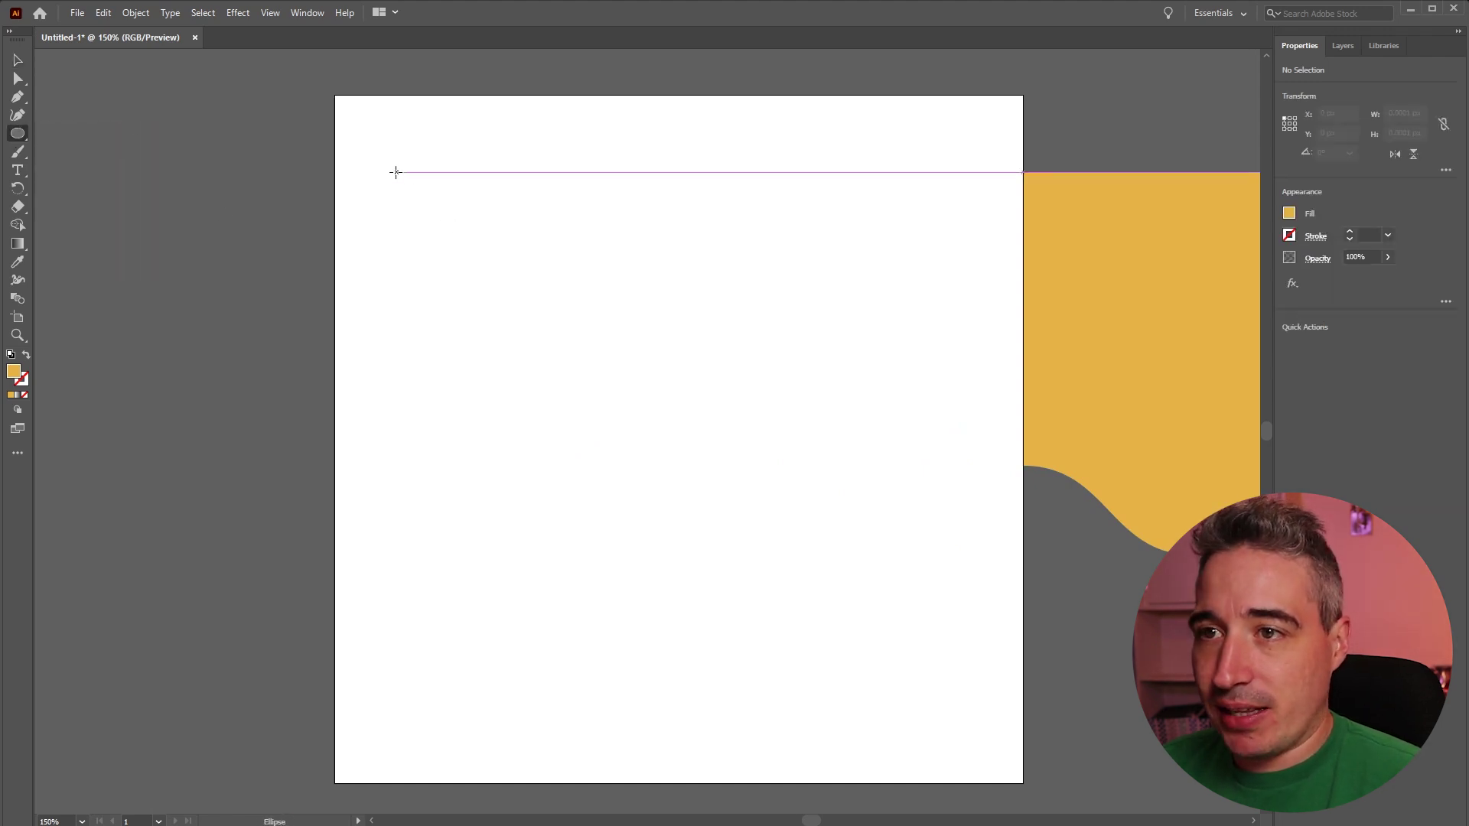
{"action": "left_click_drag", "start_coordinate": [395, 171], "coordinate": [652, 410]}
Duplicate the circle twice to the right, then scale all three to 379 × 134 px.
{"action": "left_click_drag", "start_coordinate": [474, 264], "coordinate": [711, 265]}
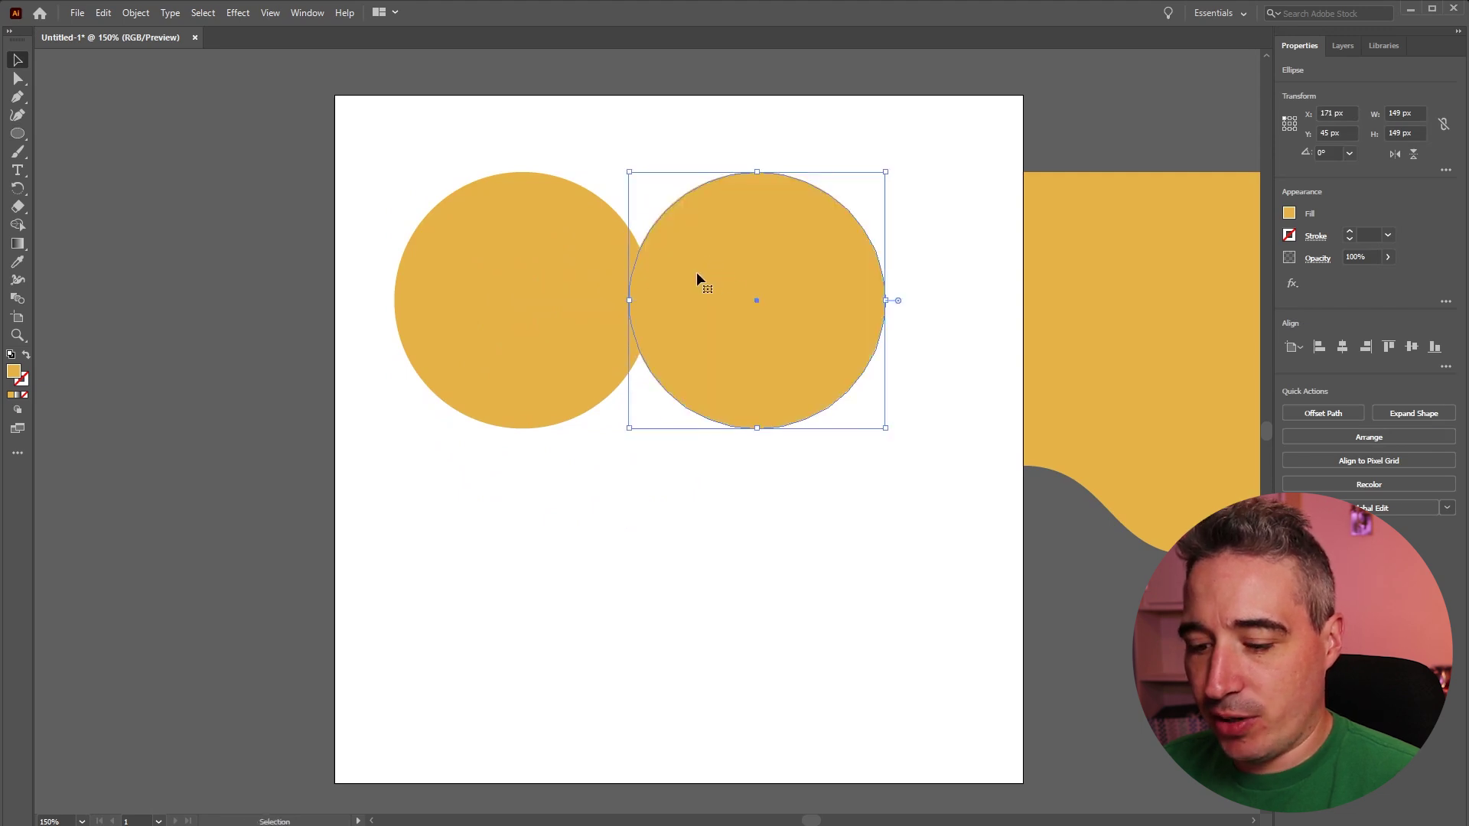
{"action": "key", "text": "ctrl+d"}
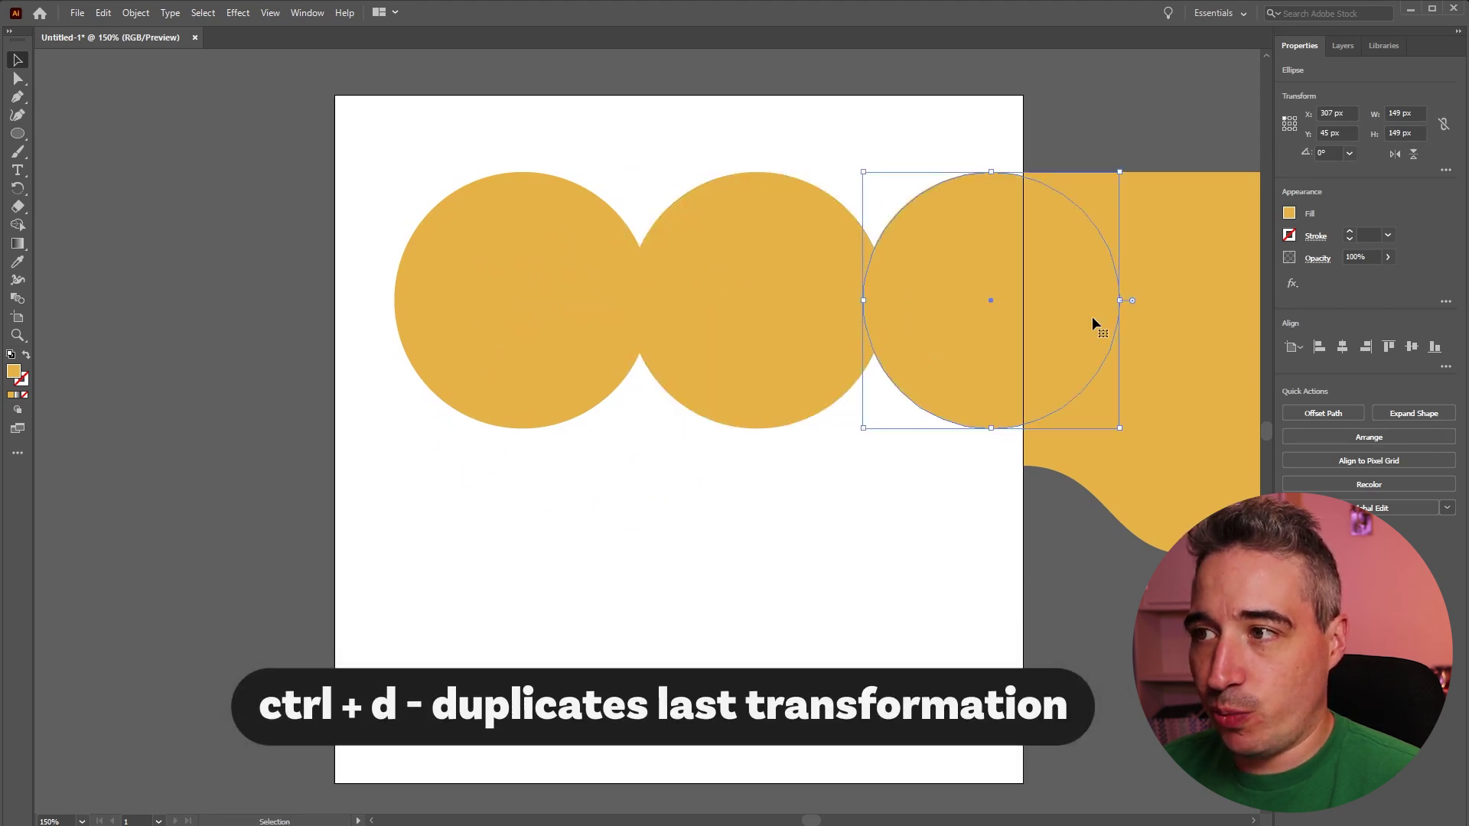
{"action": "left_click_drag", "start_coordinate": [1159, 298], "coordinate": [1192, 381]}
{"action": "left_click_drag", "start_coordinate": [918, 273], "coordinate": [919, 277]}
{"action": "left_click_drag", "start_coordinate": [919, 276], "coordinate": [869, 294]}
{"action": "left_click_drag", "start_coordinate": [1071, 317], "coordinate": [997, 317]}
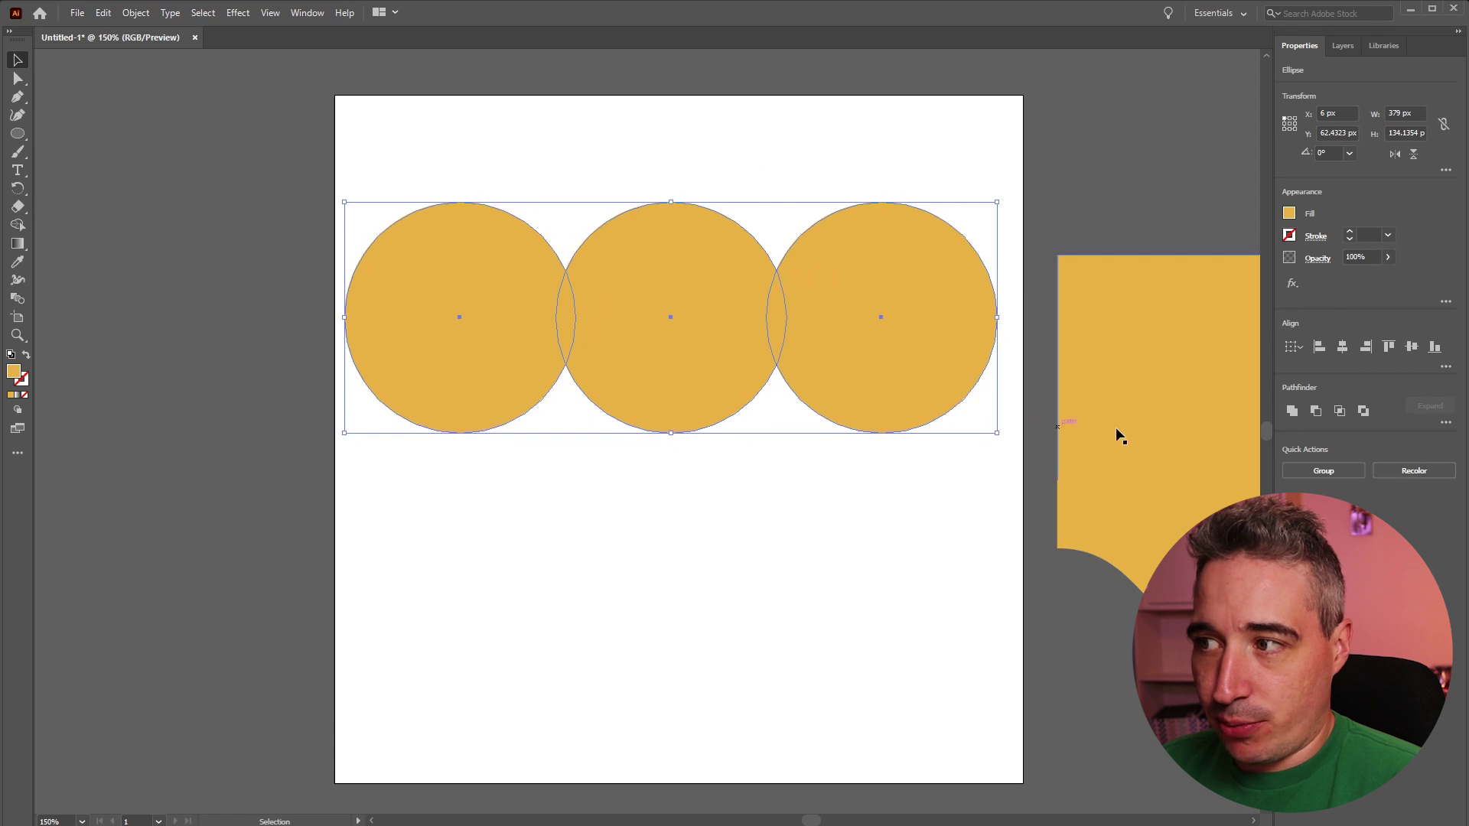
Merge the three circles with Pathfinder Unite and test dragging its corner widgets.
{"action": "left_click", "coordinate": [1293, 412]}
{"action": "left_click", "coordinate": [756, 518]}
{"action": "left_click", "coordinate": [580, 302]}
{"action": "key", "text": "a"}
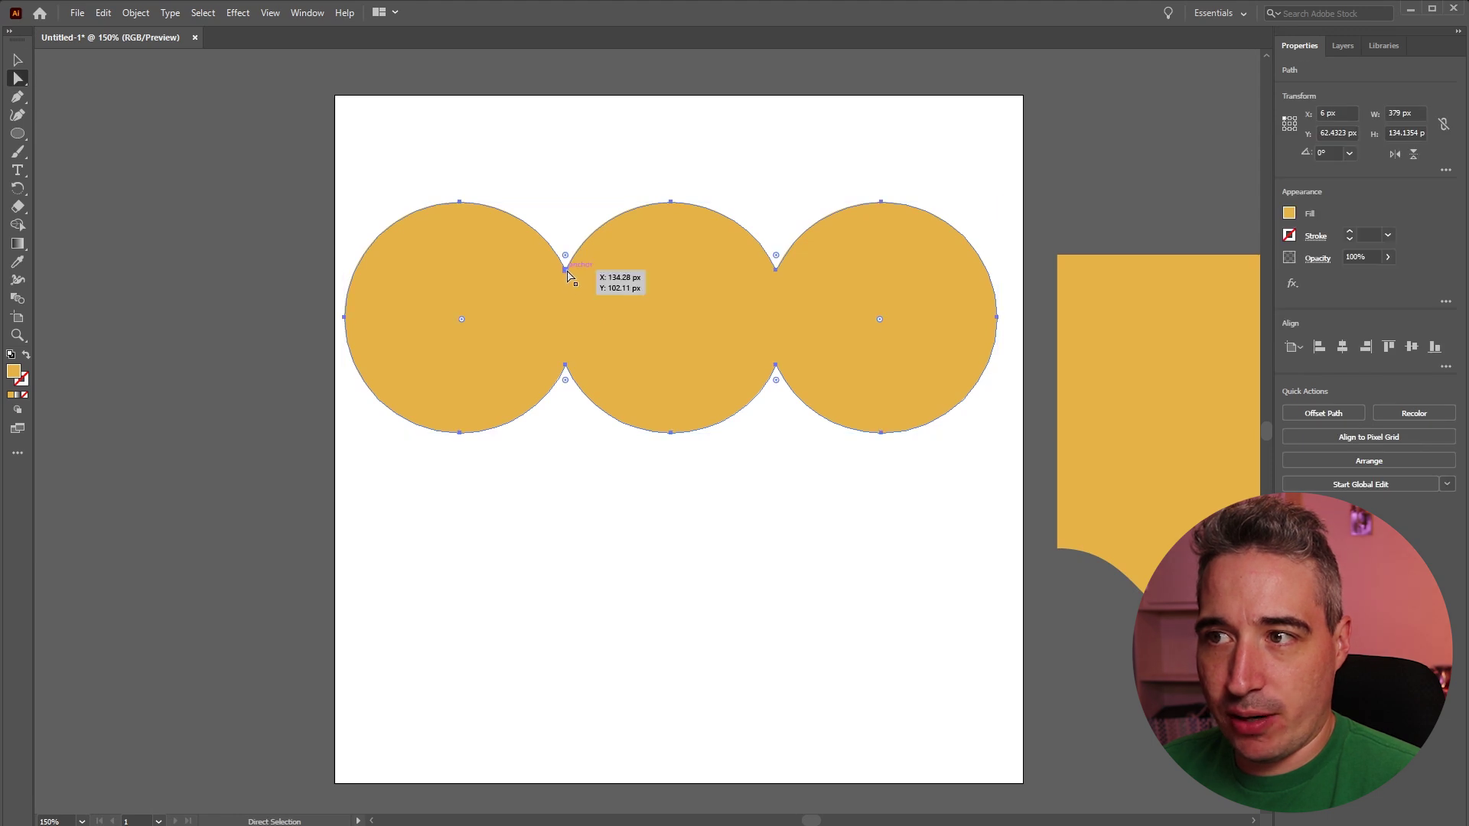
{"action": "left_click_drag", "start_coordinate": [566, 254], "coordinate": [570, 239]}
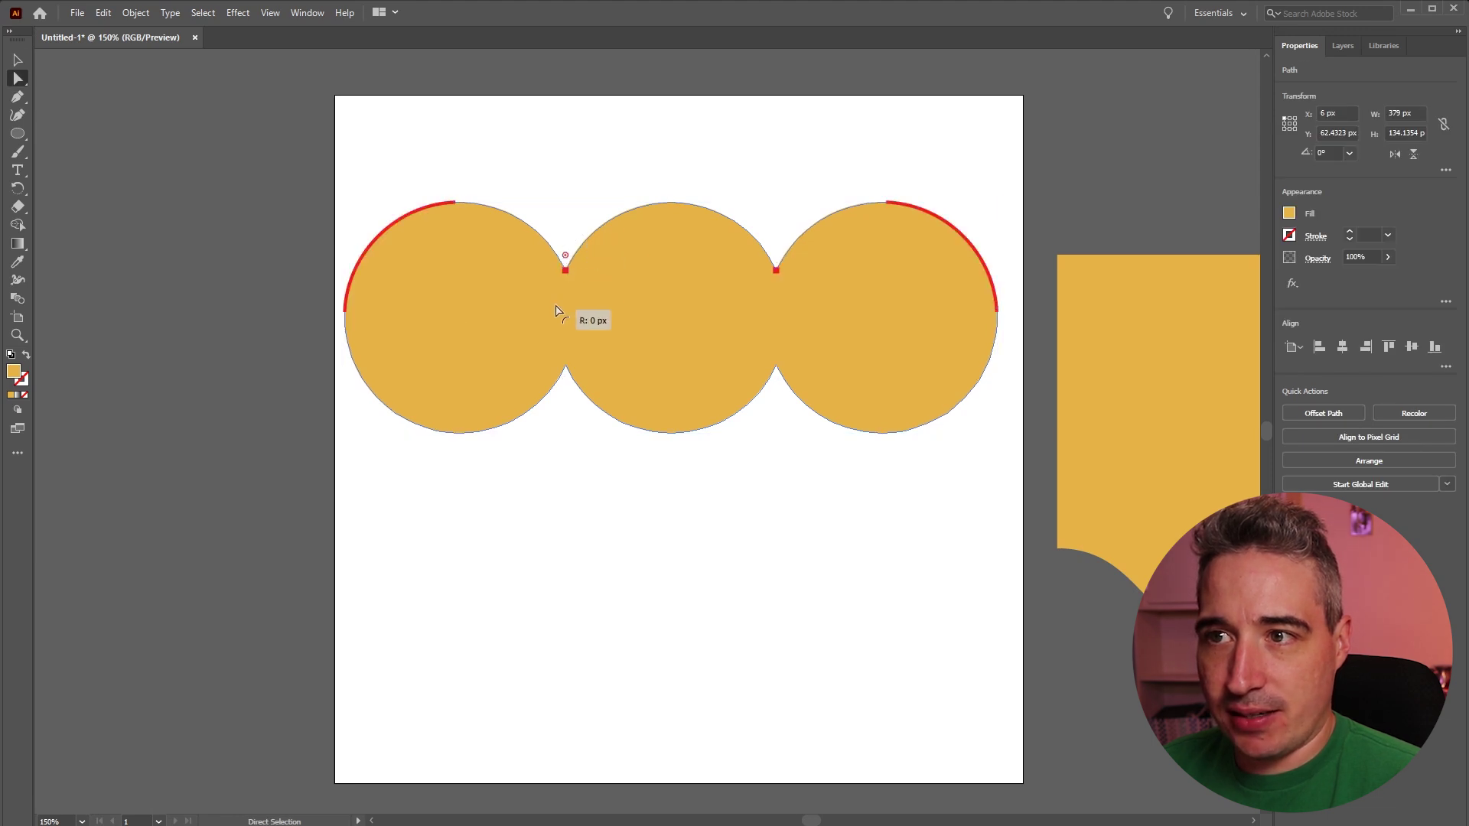
{"action": "left_click_drag", "start_coordinate": [556, 311], "coordinate": [516, 268]}
Zoom in on the joins and select the four notch anchors with Direct Selection.
{"action": "left_click_drag", "start_coordinate": [383, 163], "coordinate": [914, 394]}
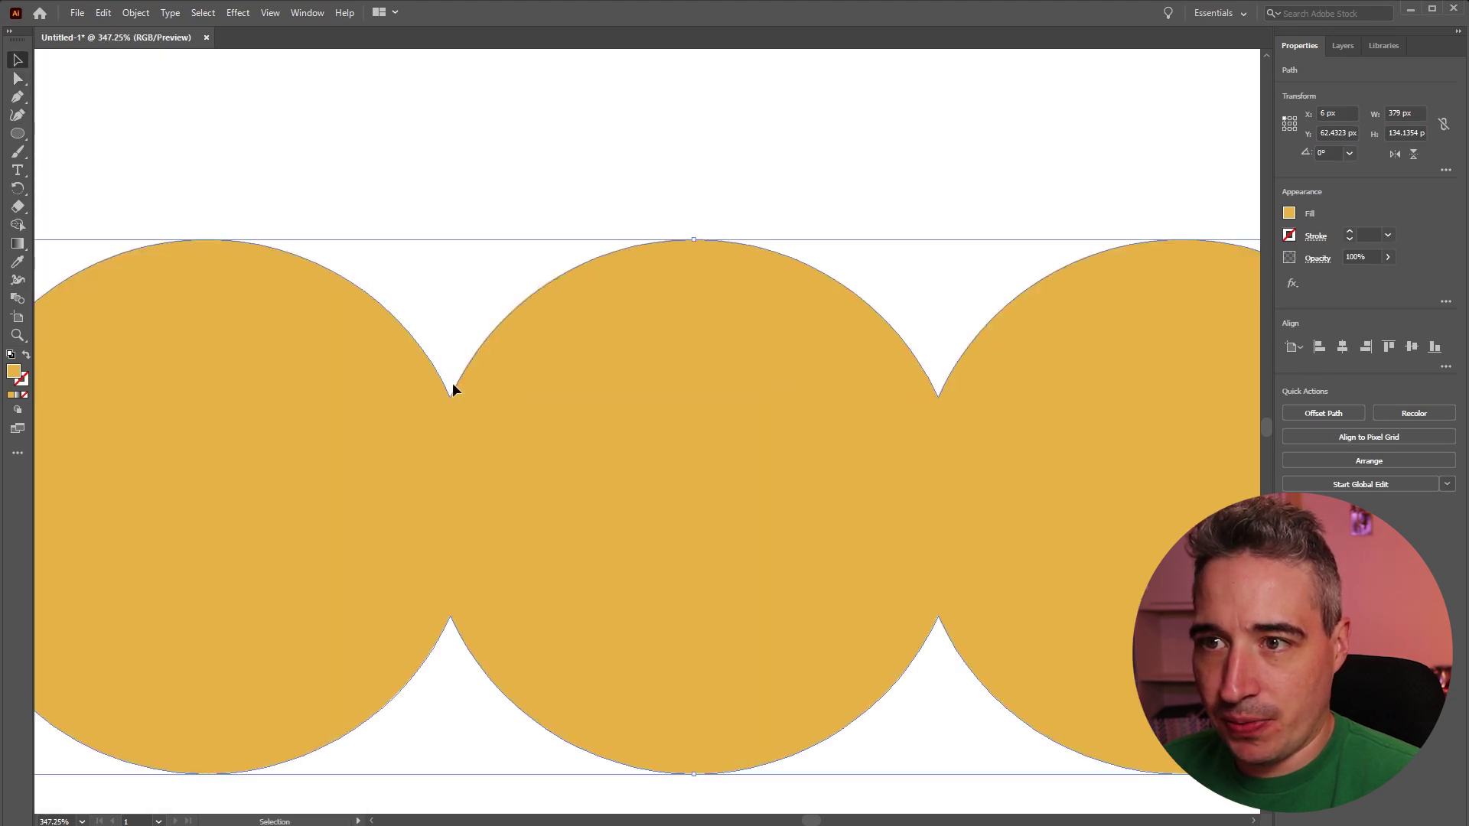
{"action": "key", "text": "v"}
{"action": "left_click", "coordinate": [453, 384]}
{"action": "left_click", "coordinate": [452, 399]}
{"action": "key", "text": "a"}
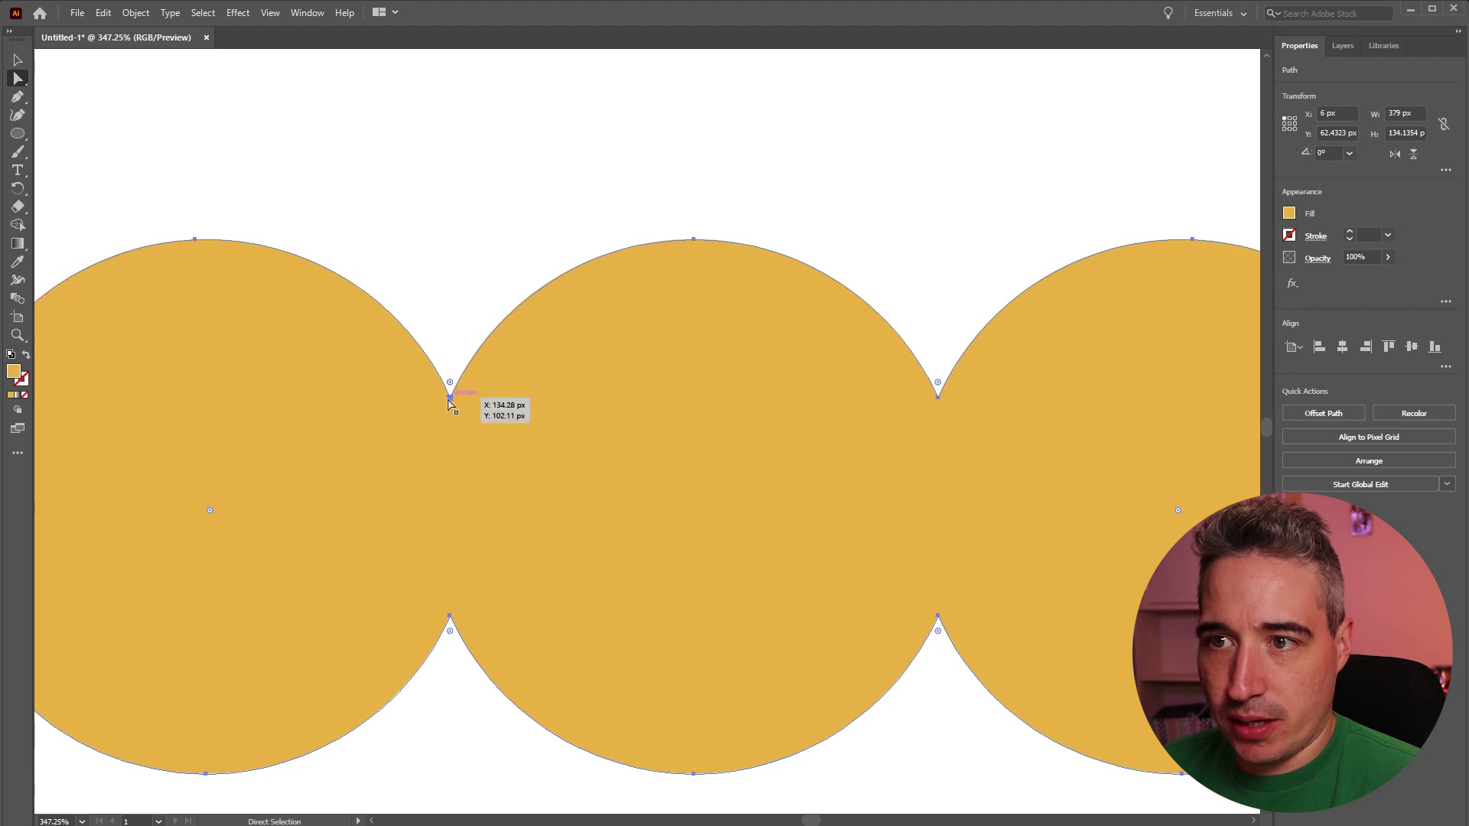
{"action": "left_click", "coordinate": [451, 396]}
{"action": "left_click", "coordinate": [939, 399], "text": "shift"}
{"action": "left_click", "coordinate": [938, 617], "text": "shift"}
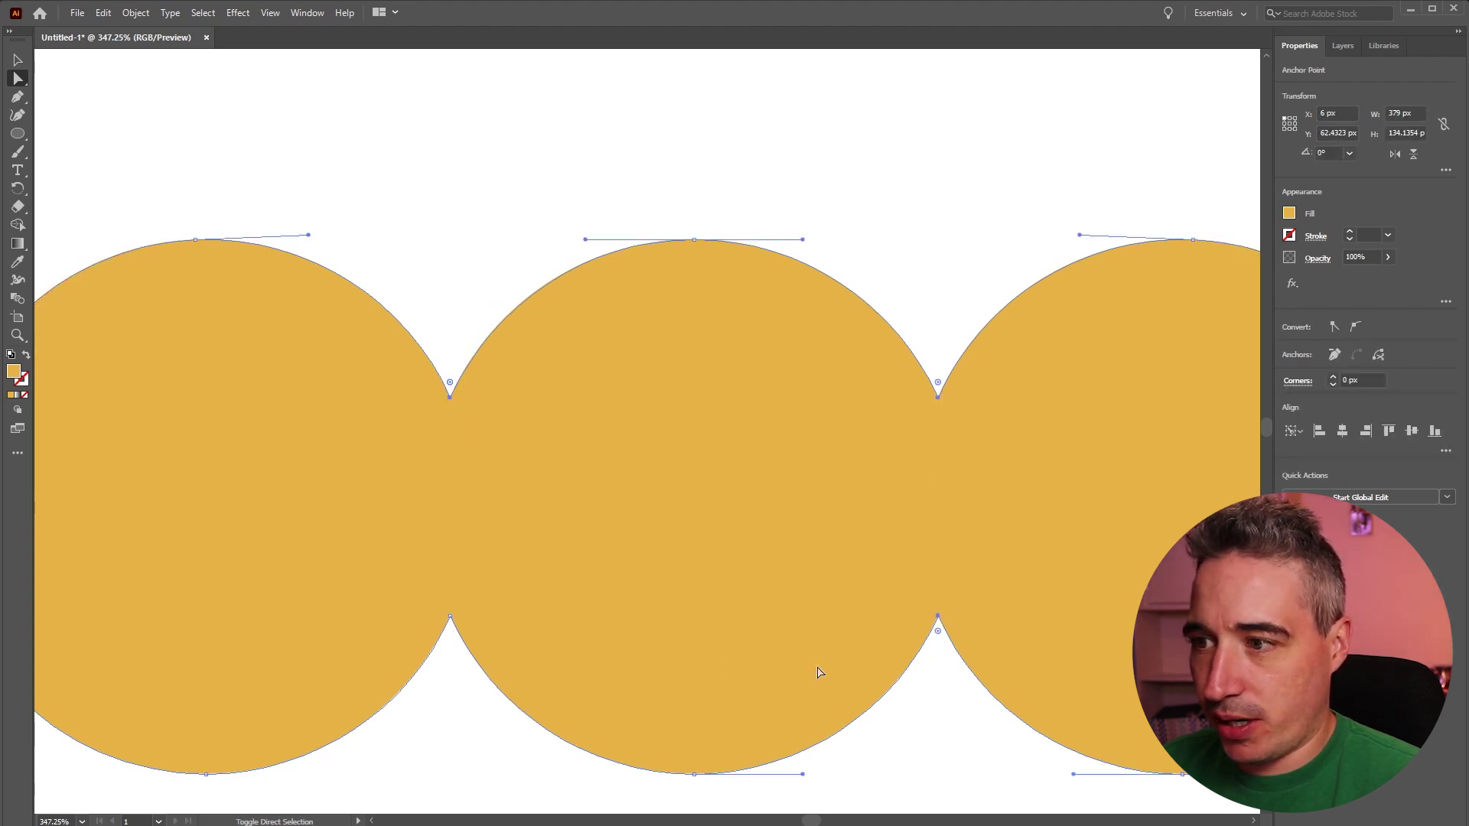
{"action": "left_click", "coordinate": [449, 617], "text": "shift"}
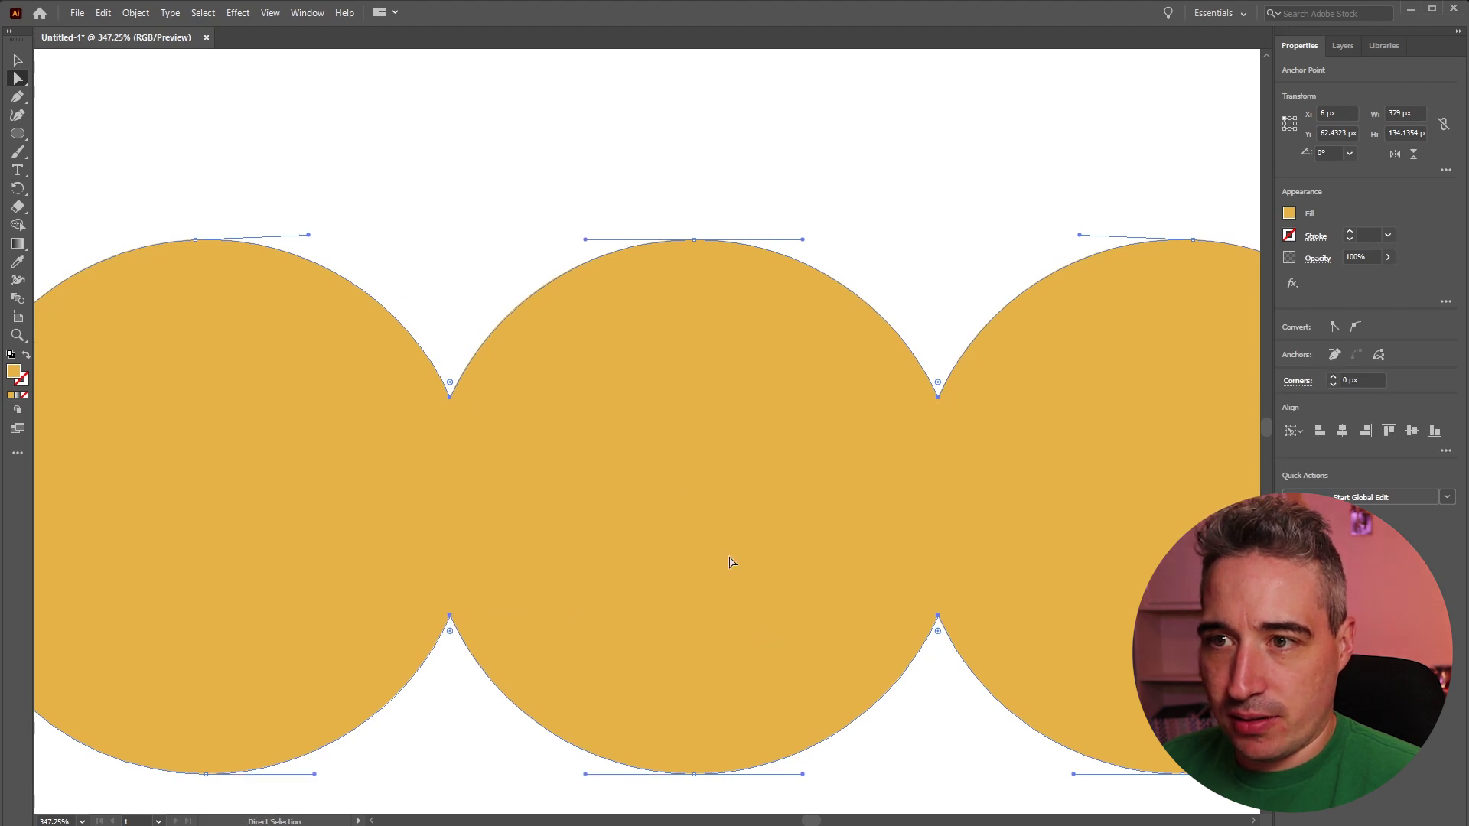
Round the four selected notches to roughly 17 px corners.
{"action": "left_click_drag", "start_coordinate": [452, 384], "coordinate": [450, 275]}
{"action": "key", "text": "ctrl+minus"}
{"action": "key", "text": "ctrl+minus"}
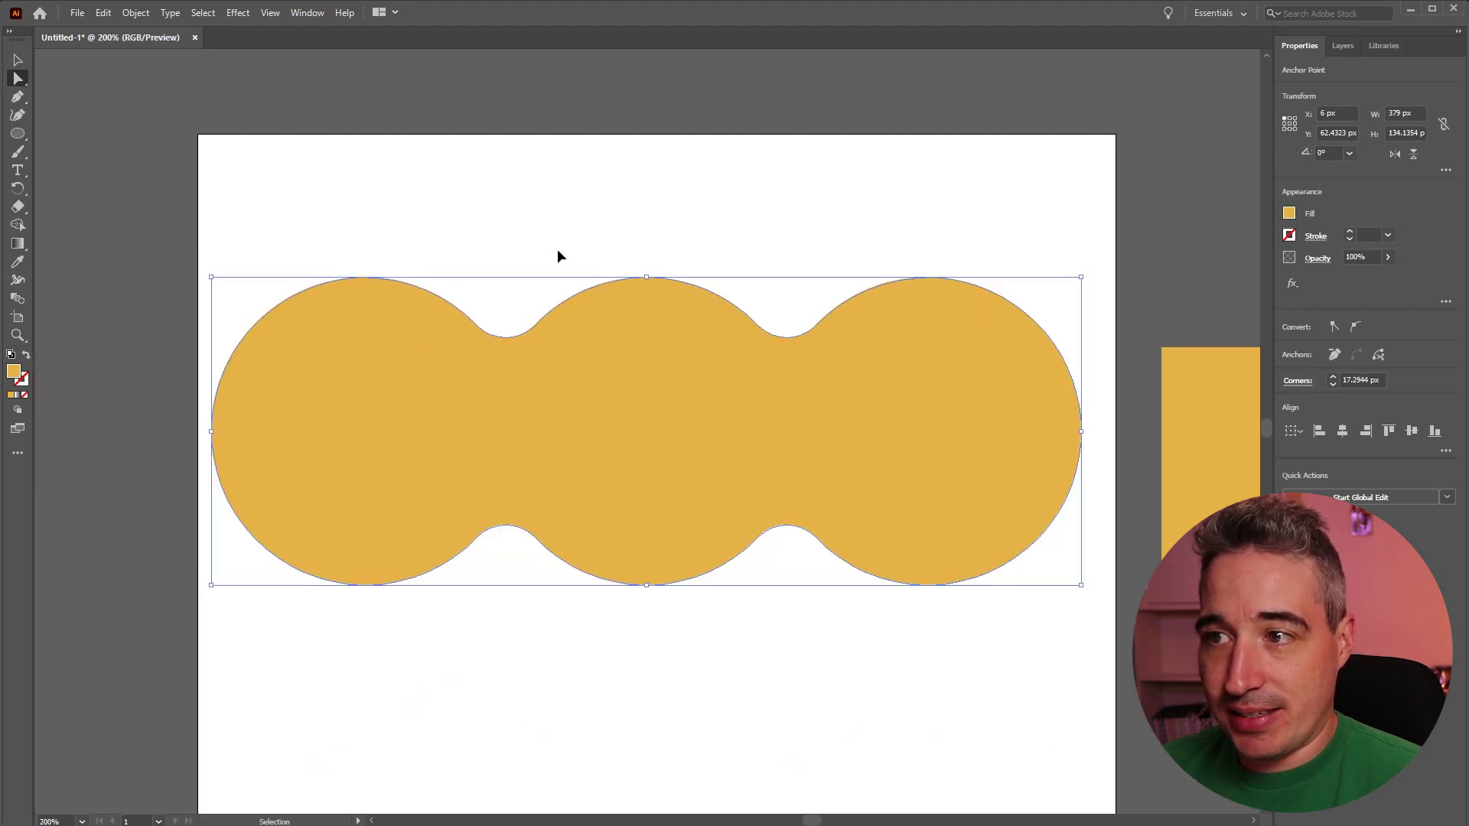
{"action": "key", "text": "ctrl+minus"}
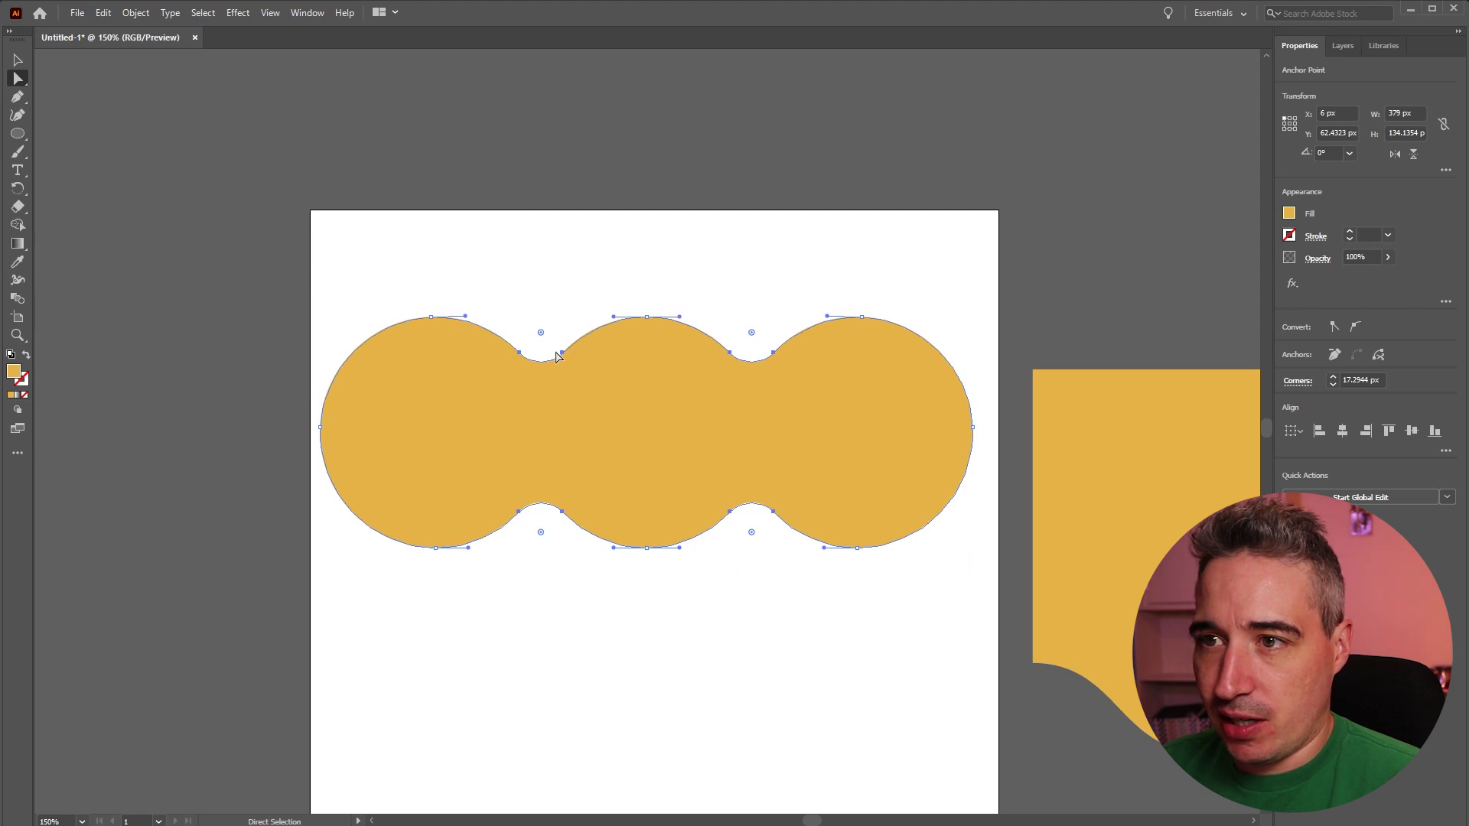
{"action": "mouse_move", "coordinate": [542, 338]}
{"action": "left_mouse_down"}
{"action": "mouse_move", "coordinate": [541, 309]}
{"action": "mouse_move", "coordinate": [534, 364]}
{"action": "mouse_move", "coordinate": [535, 339]}
{"action": "left_mouse_up"}
Draw a 119 px circle in the empty lower part of the artboard.
{"action": "left_click", "coordinate": [728, 272]}
{"action": "left_click_drag", "start_coordinate": [764, 569], "coordinate": [774, 419]}
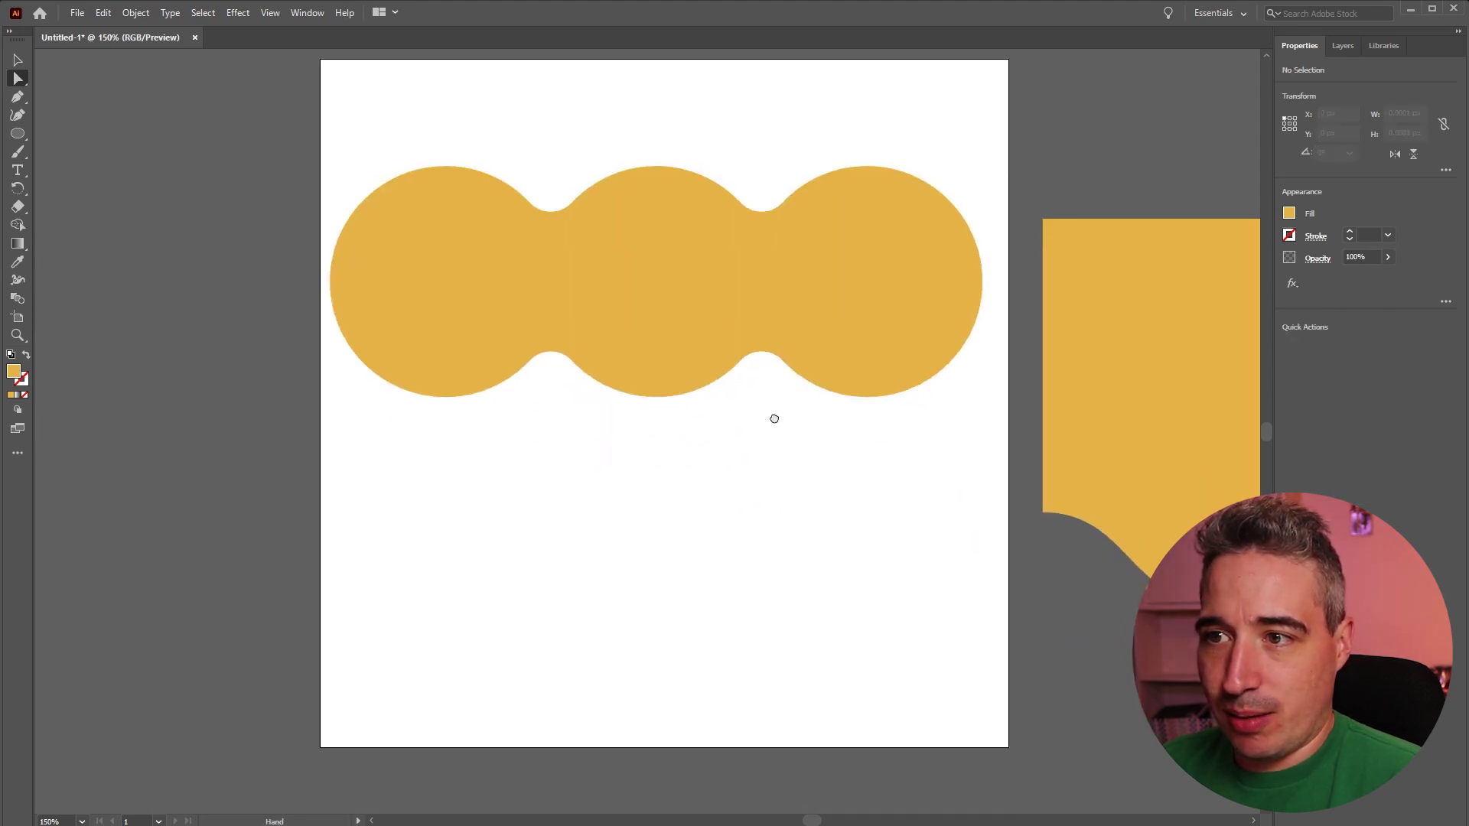
{"action": "left_click_drag", "start_coordinate": [451, 480], "coordinate": [657, 685]}
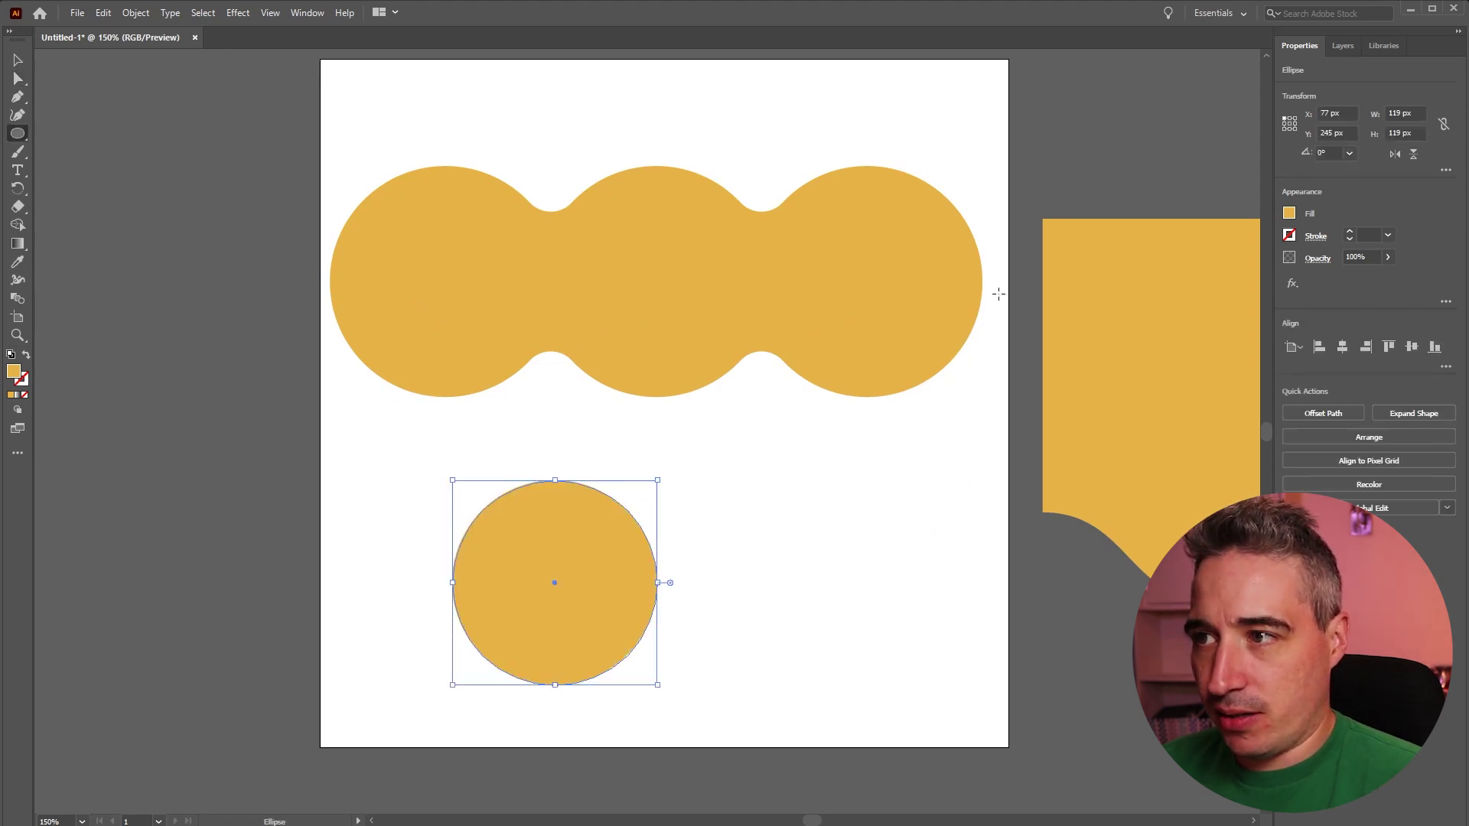
Cover the blob's lower half with a rectangle and remove it with Minus Front, leaving about 379 × 68 px.
{"action": "left_click_drag", "start_coordinate": [999, 291], "coordinate": [383, 410]}
{"action": "key", "text": "m"}
{"action": "left_click_drag", "start_coordinate": [298, 281], "coordinate": [993, 456]}
{"action": "key", "text": "v"}
{"action": "left_click_drag", "start_coordinate": [686, 408], "coordinate": [686, 410]}
{"action": "left_click", "coordinate": [1315, 412]}
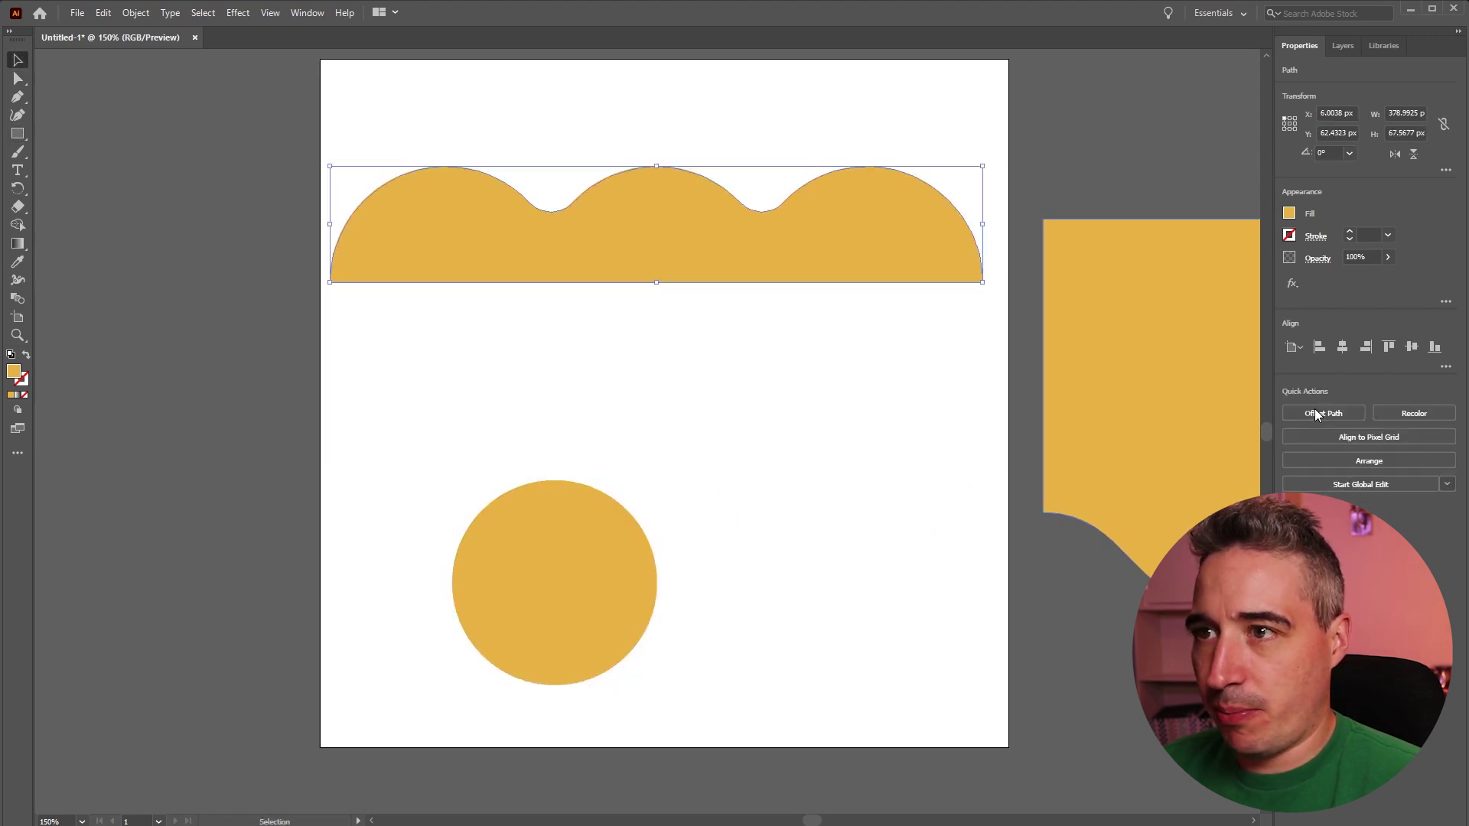
{"action": "key", "text": "ctrl+shift+a"}
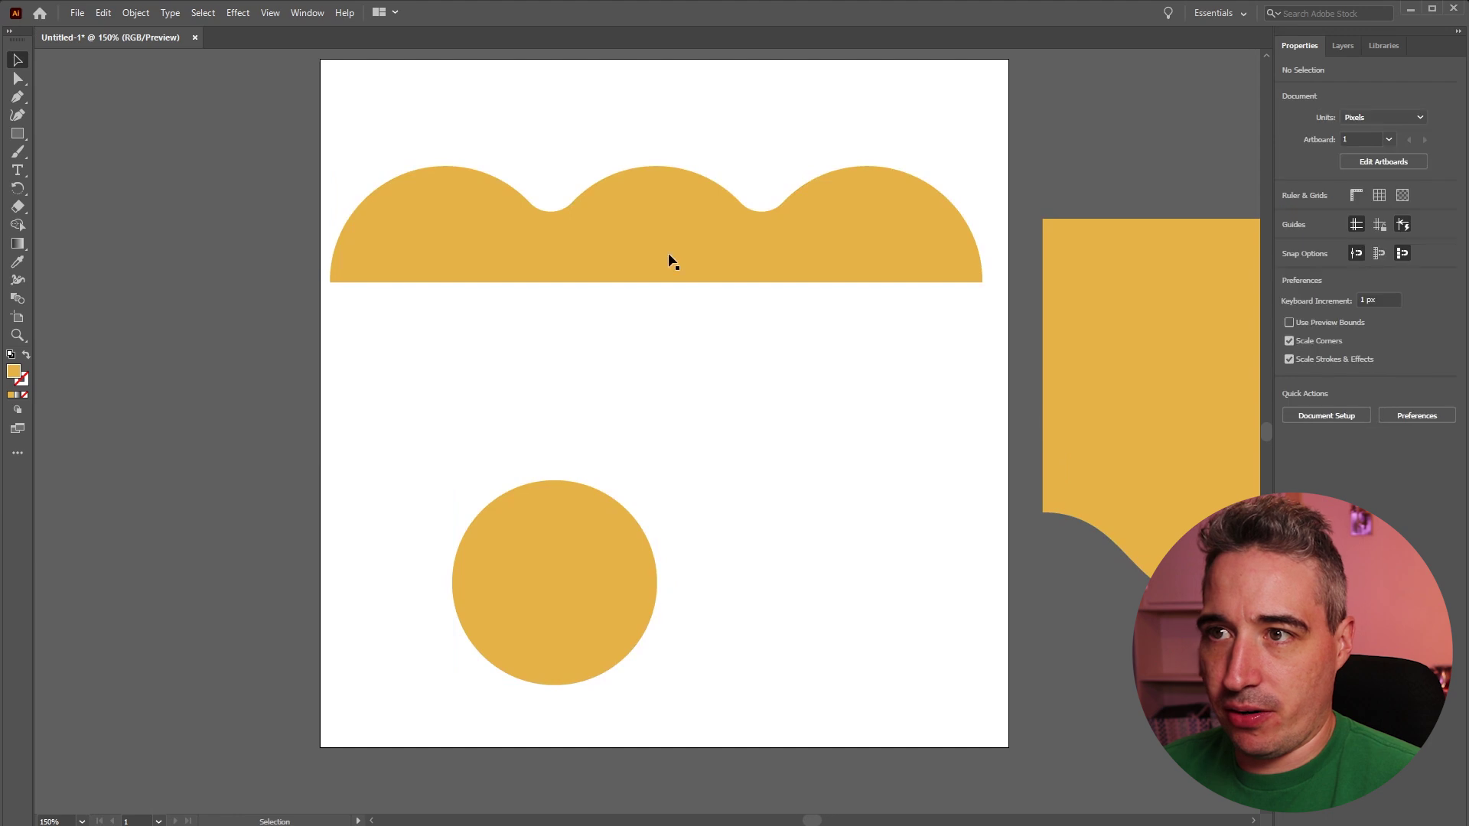
{"action": "left_click", "coordinate": [955, 244]}
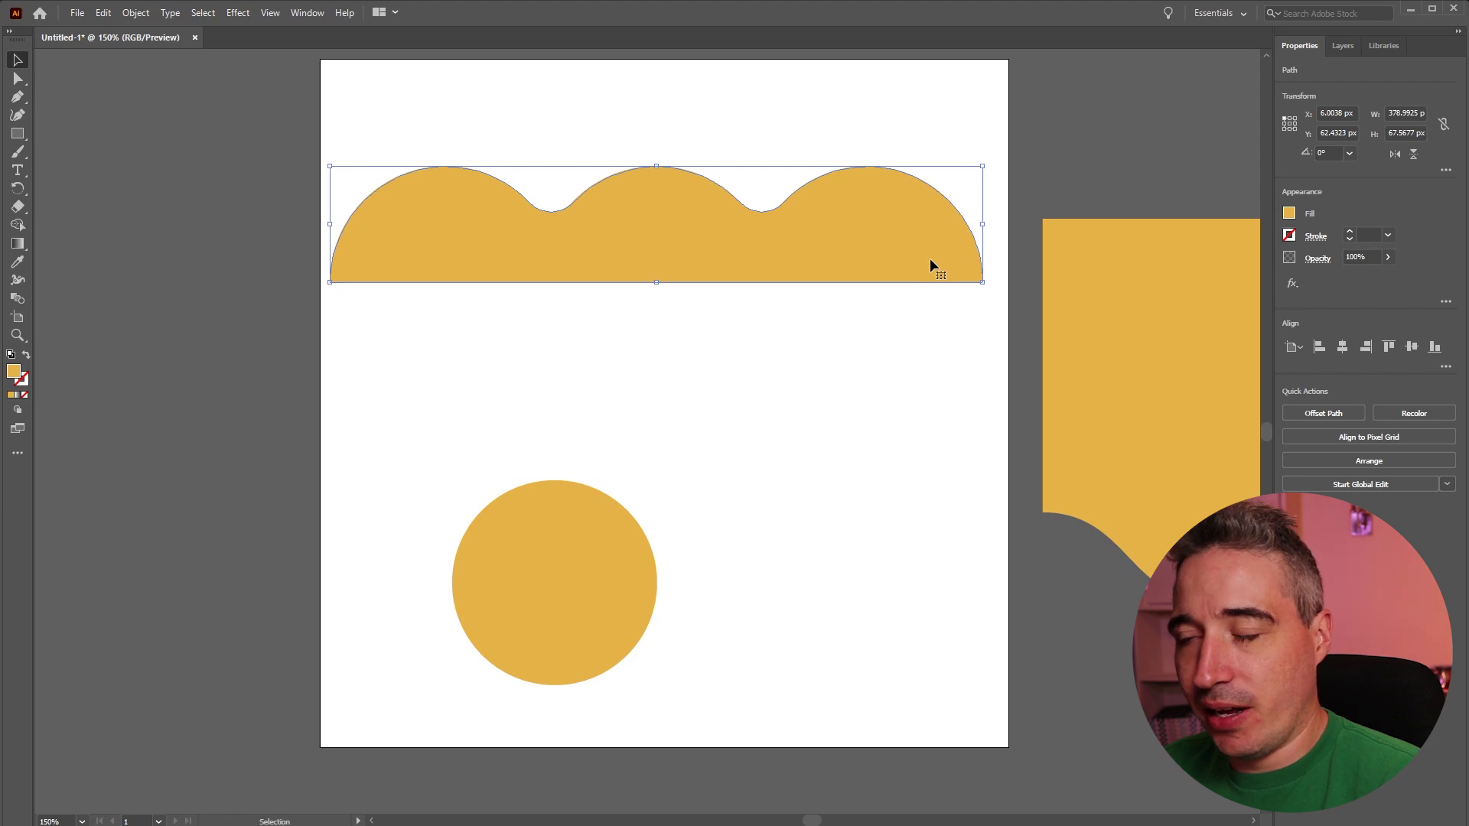
Delete the scalloped cloud, then copy the circle, shrink the copy to 59 px, and unite them.
{"action": "key", "text": "Delete"}
{"action": "left_click_drag", "start_coordinate": [560, 544], "coordinate": [662, 374]}
{"action": "left_click_drag", "start_coordinate": [783, 273], "coordinate": [729, 322], "text": "alt+shift"}
{"action": "left_click_drag", "start_coordinate": [645, 370], "coordinate": [645, 370]}
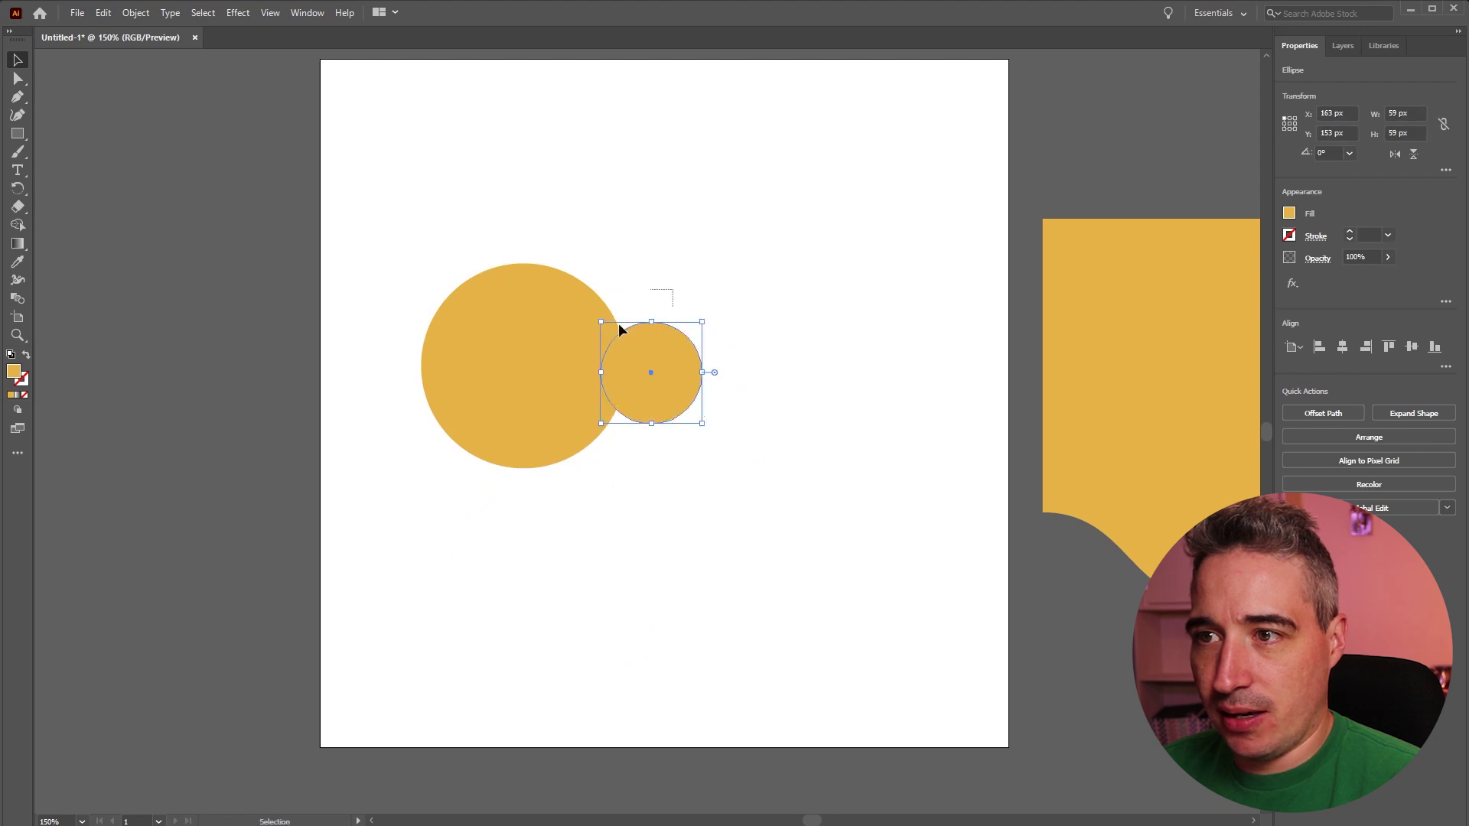
{"action": "left_click", "coordinate": [567, 364], "text": "shift"}
{"action": "left_click", "coordinate": [1292, 411]}
Round both junction corners of the merged circles, then shift the blob up and right.
{"action": "left_click", "coordinate": [773, 305]}
{"action": "key", "text": "a"}
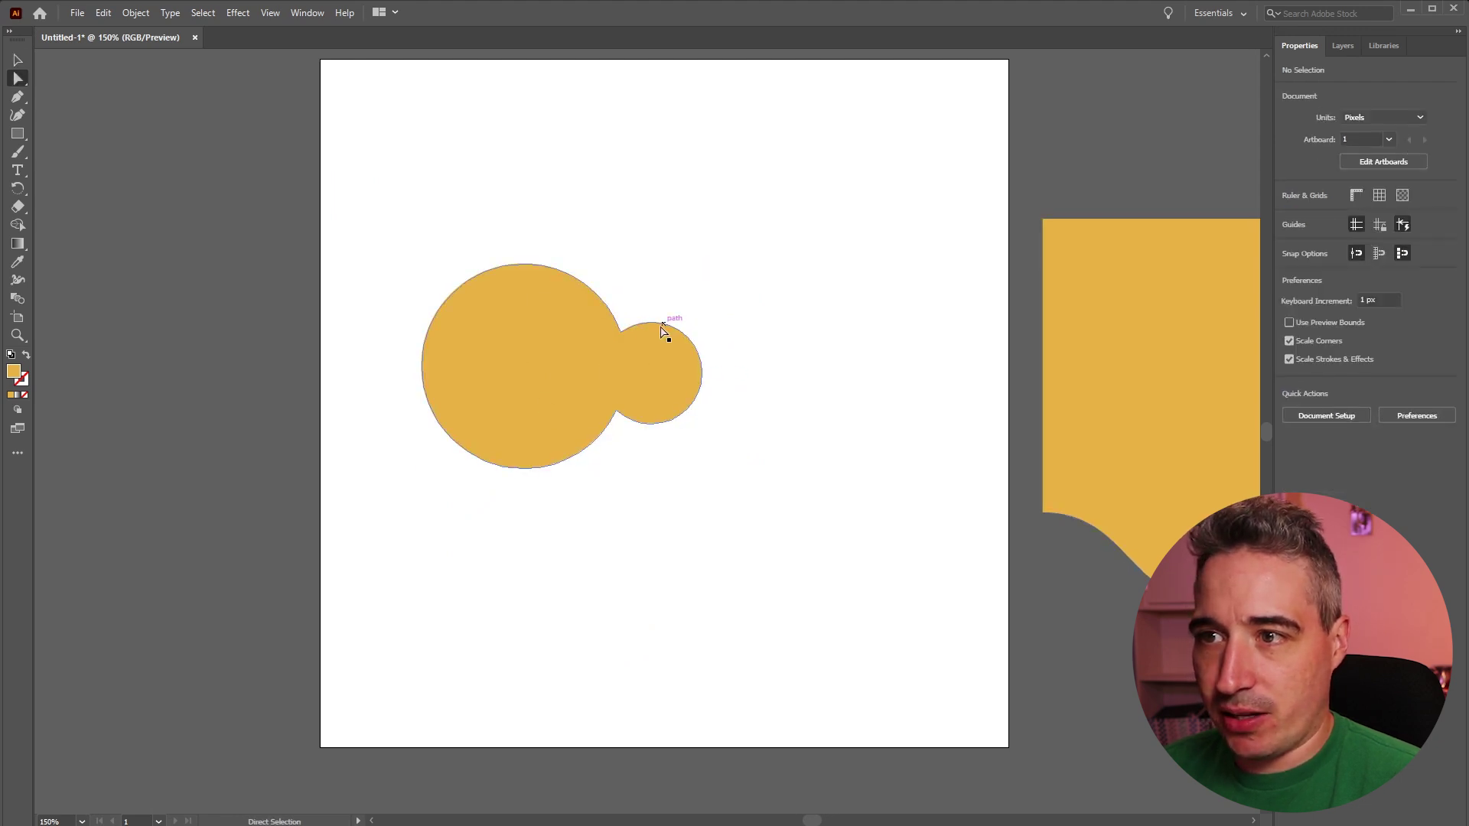
{"action": "left_click_drag", "start_coordinate": [621, 329], "coordinate": [622, 337]}
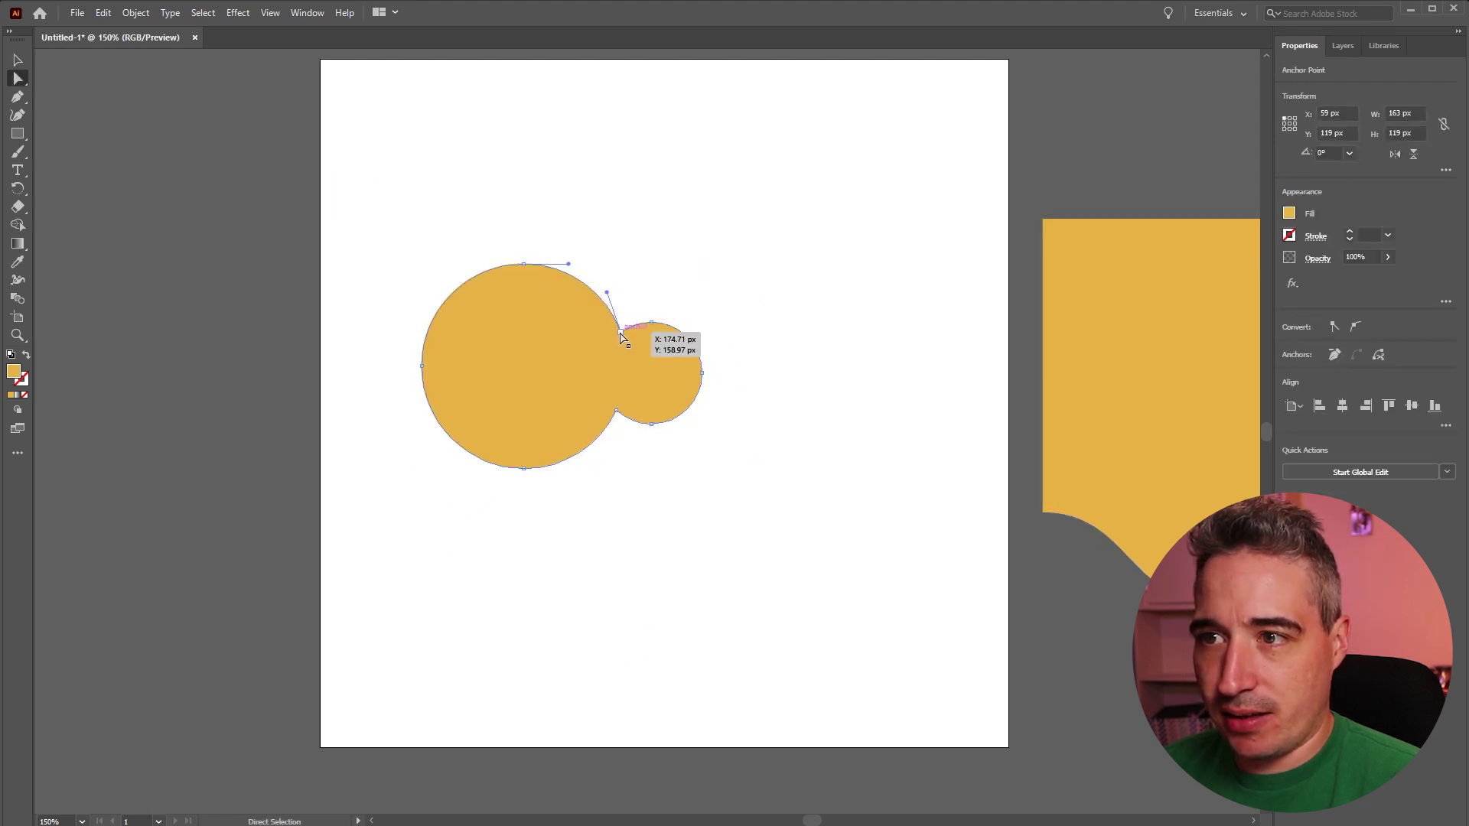
{"action": "left_click", "coordinate": [616, 413], "text": "shift"}
{"action": "left_click_drag", "start_coordinate": [620, 418], "coordinate": [599, 381]}
{"action": "left_click", "coordinate": [829, 590]}
{"action": "left_click", "coordinate": [594, 410]}
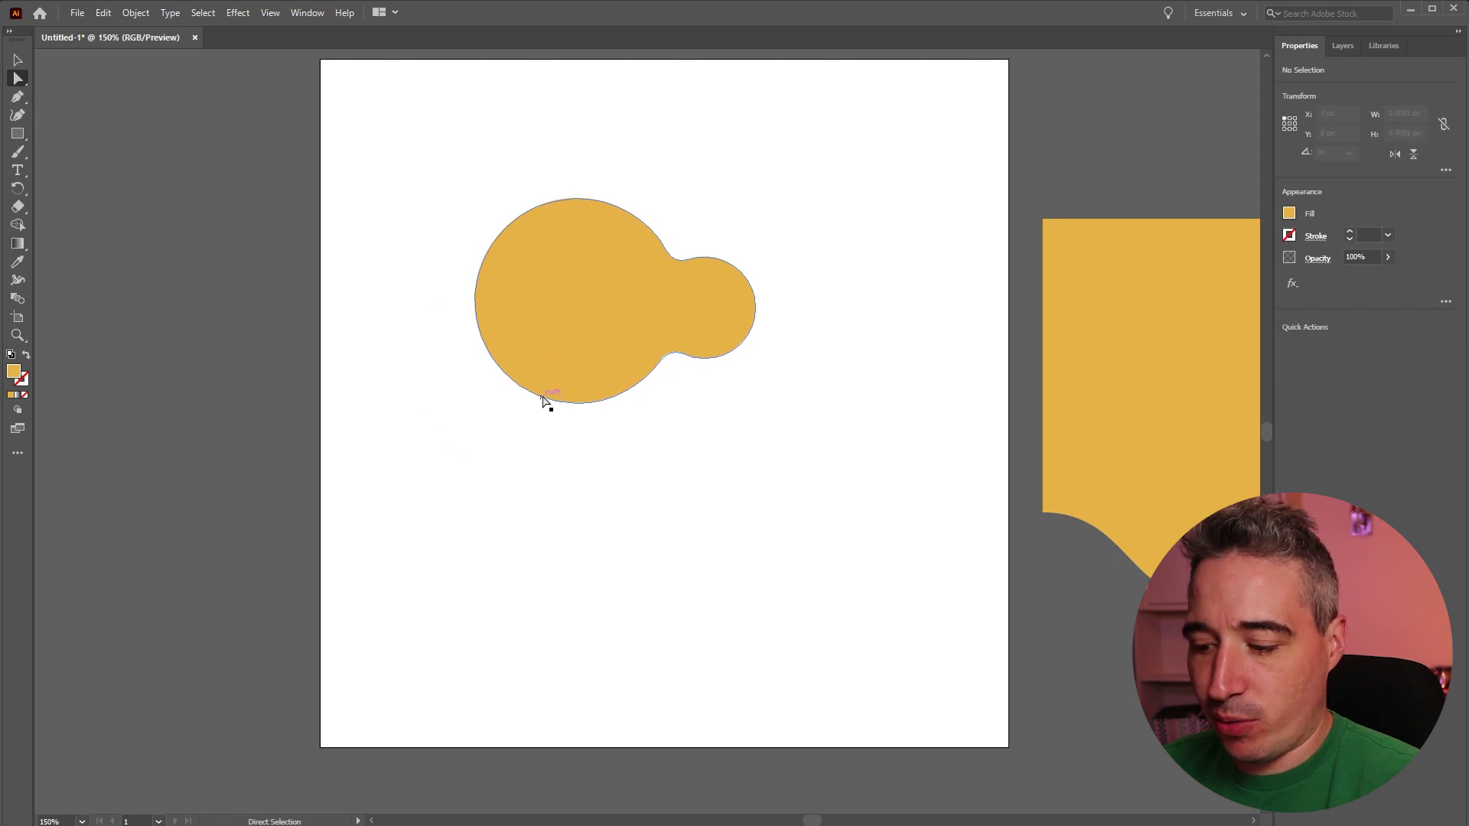
Draw an 80 px circle below-left of the blob and unite it with the blob.
{"action": "key", "text": "l"}
{"action": "left_click_drag", "start_coordinate": [416, 356], "coordinate": [601, 540]}
{"action": "left_click_drag", "start_coordinate": [510, 545], "coordinate": [511, 487]}
{"action": "left_click", "coordinate": [622, 334], "text": "shift"}
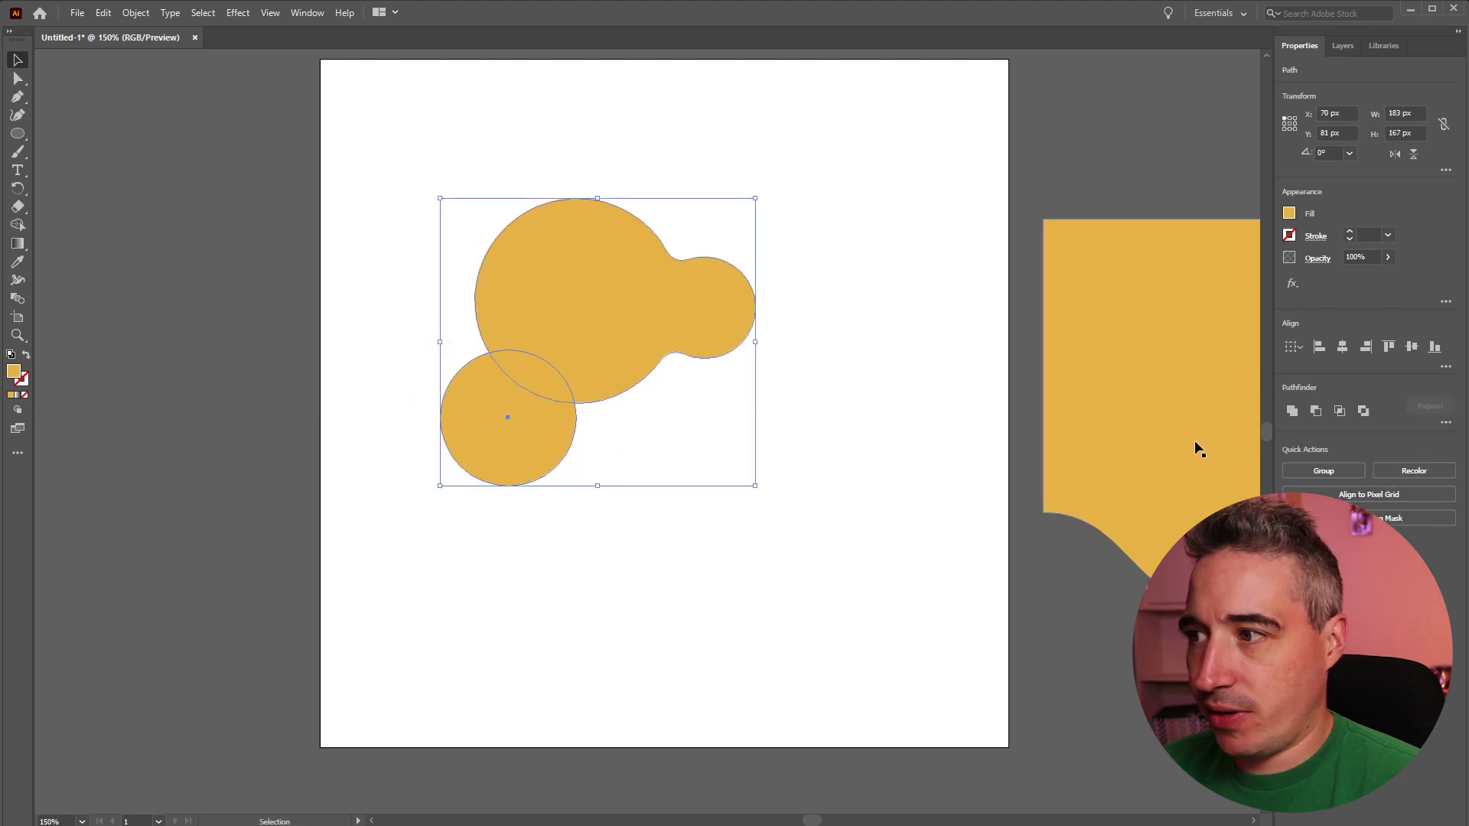
{"action": "left_click", "coordinate": [1293, 411]}
{"action": "left_click", "coordinate": [658, 459]}
Round the new junction corners and the sharp lower corner, then undo to separate shapes.
{"action": "key", "text": "a"}
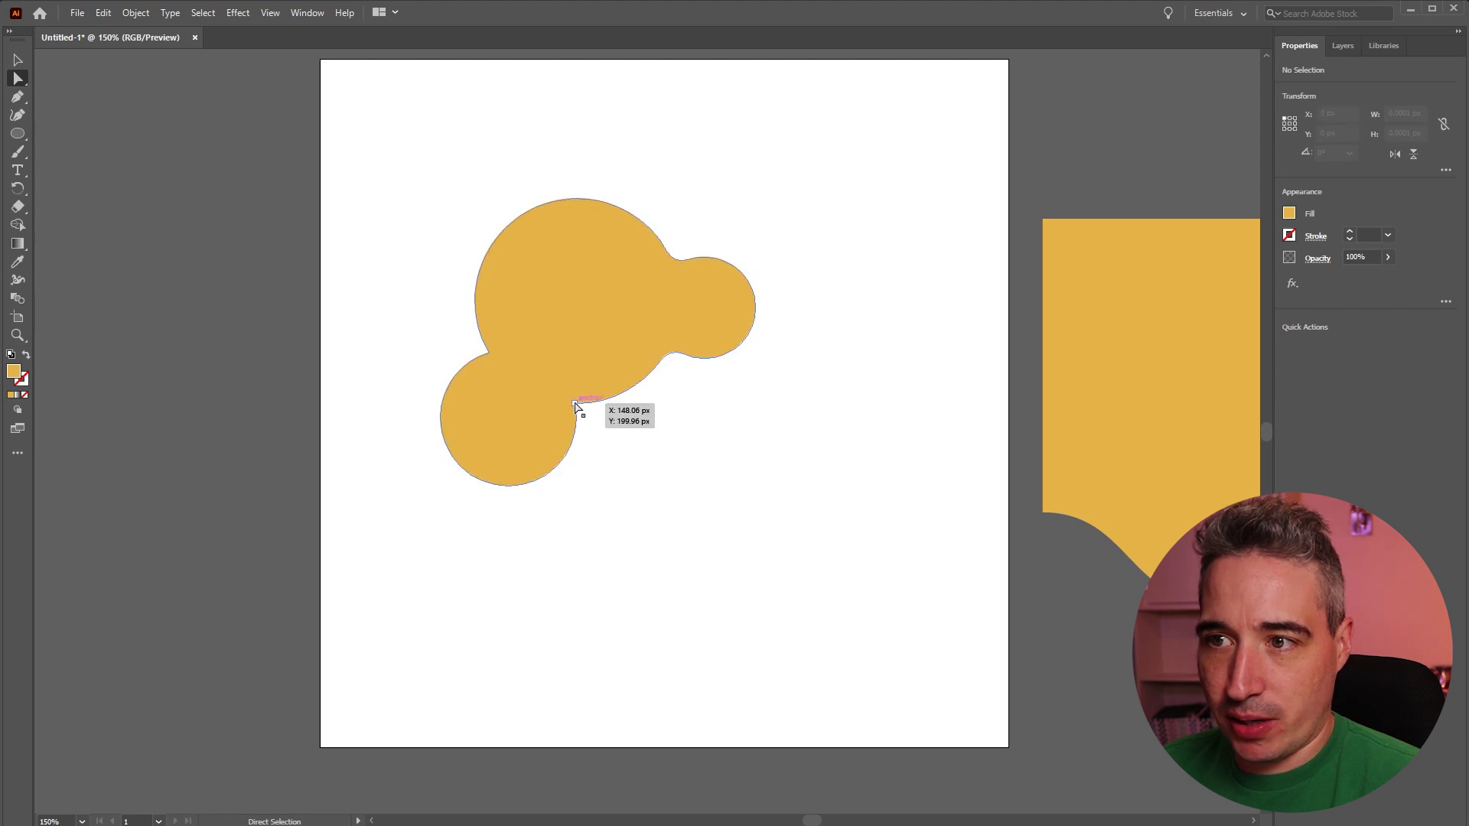
{"action": "left_click", "coordinate": [576, 407]}
{"action": "left_click", "coordinate": [485, 351], "text": "shift"}
{"action": "left_click_drag", "start_coordinate": [477, 349], "coordinate": [448, 337]}
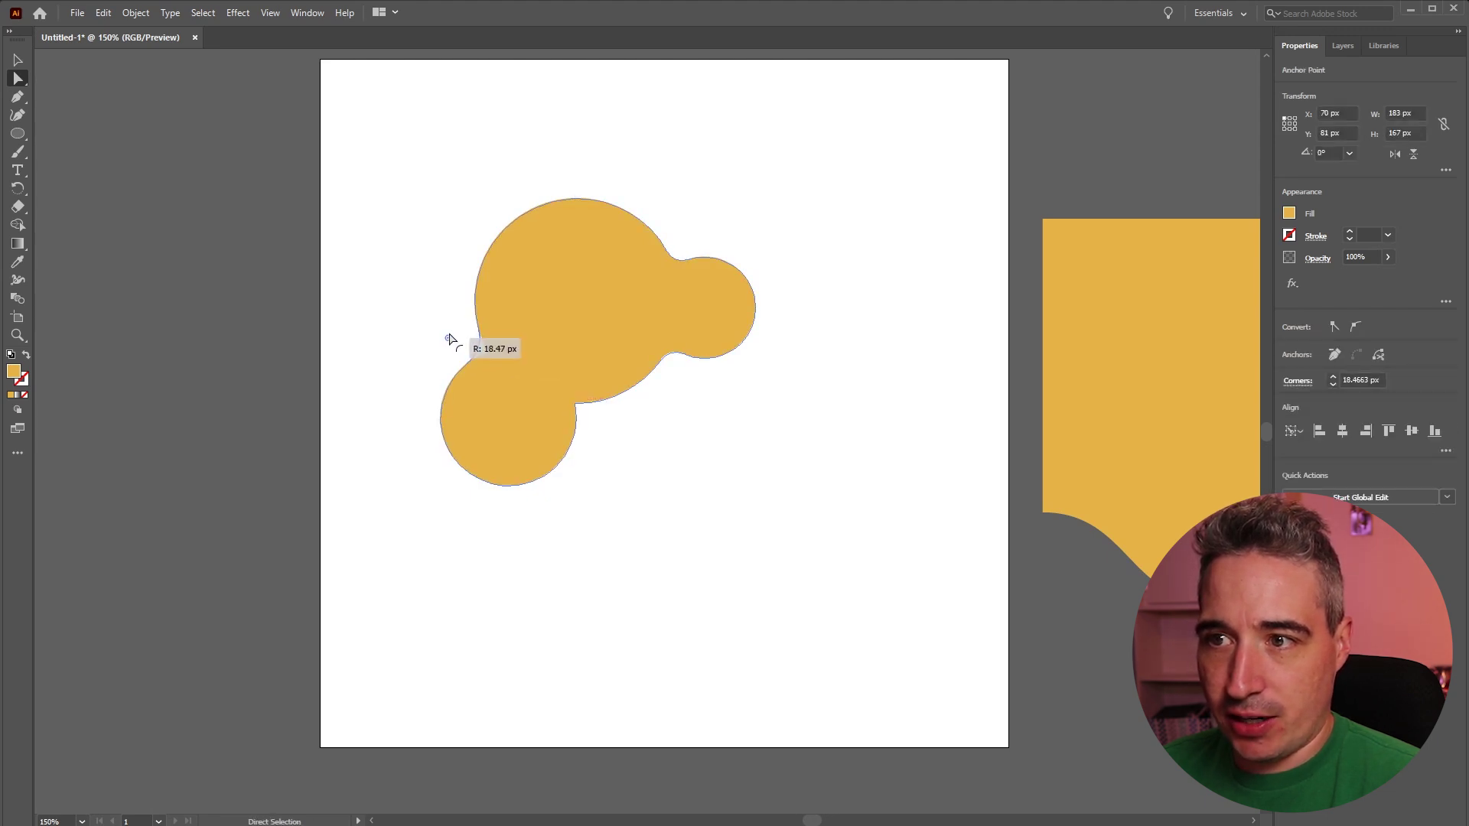
{"action": "left_click", "coordinate": [621, 424]}
{"action": "left_click_drag", "start_coordinate": [657, 454], "coordinate": [657, 455]}
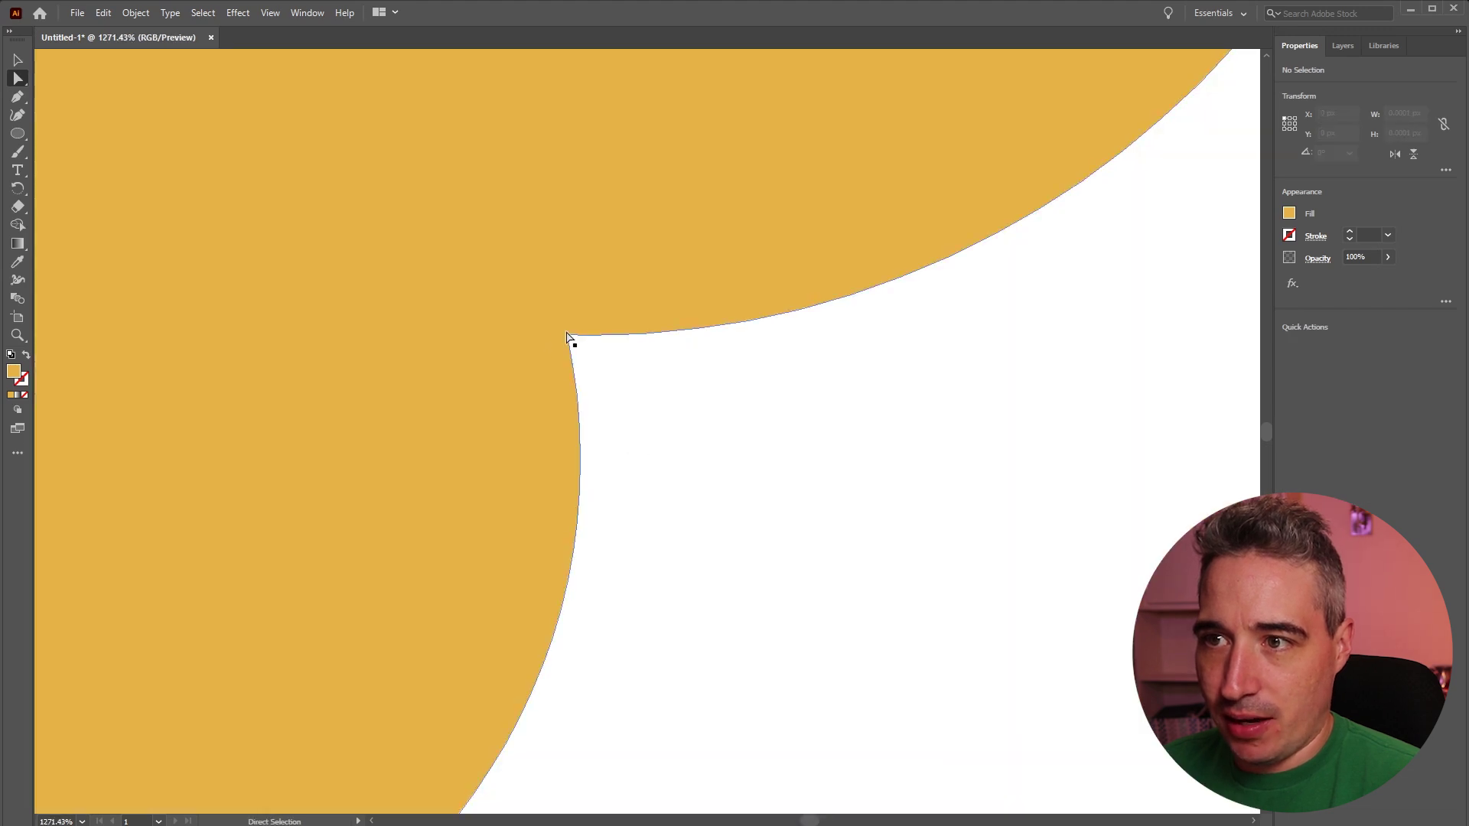
{"action": "left_click", "coordinate": [574, 340]}
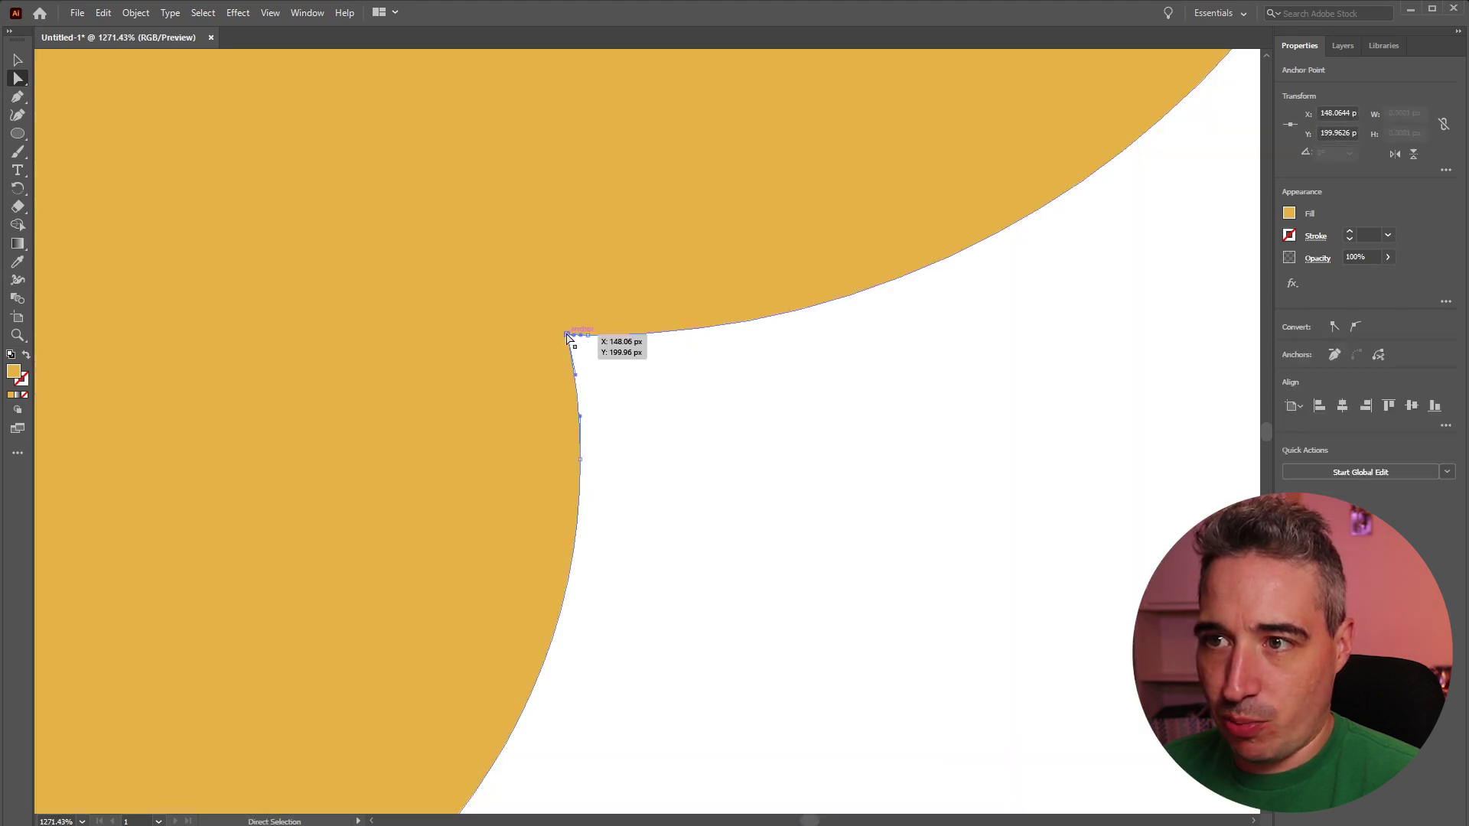
{"action": "left_click_drag", "start_coordinate": [577, 334], "coordinate": [604, 337]}
{"action": "key", "text": "ctrl+minus"}
{"action": "key", "text": "ctrl+minus"}
{"action": "key", "text": "ctrl+minus"}
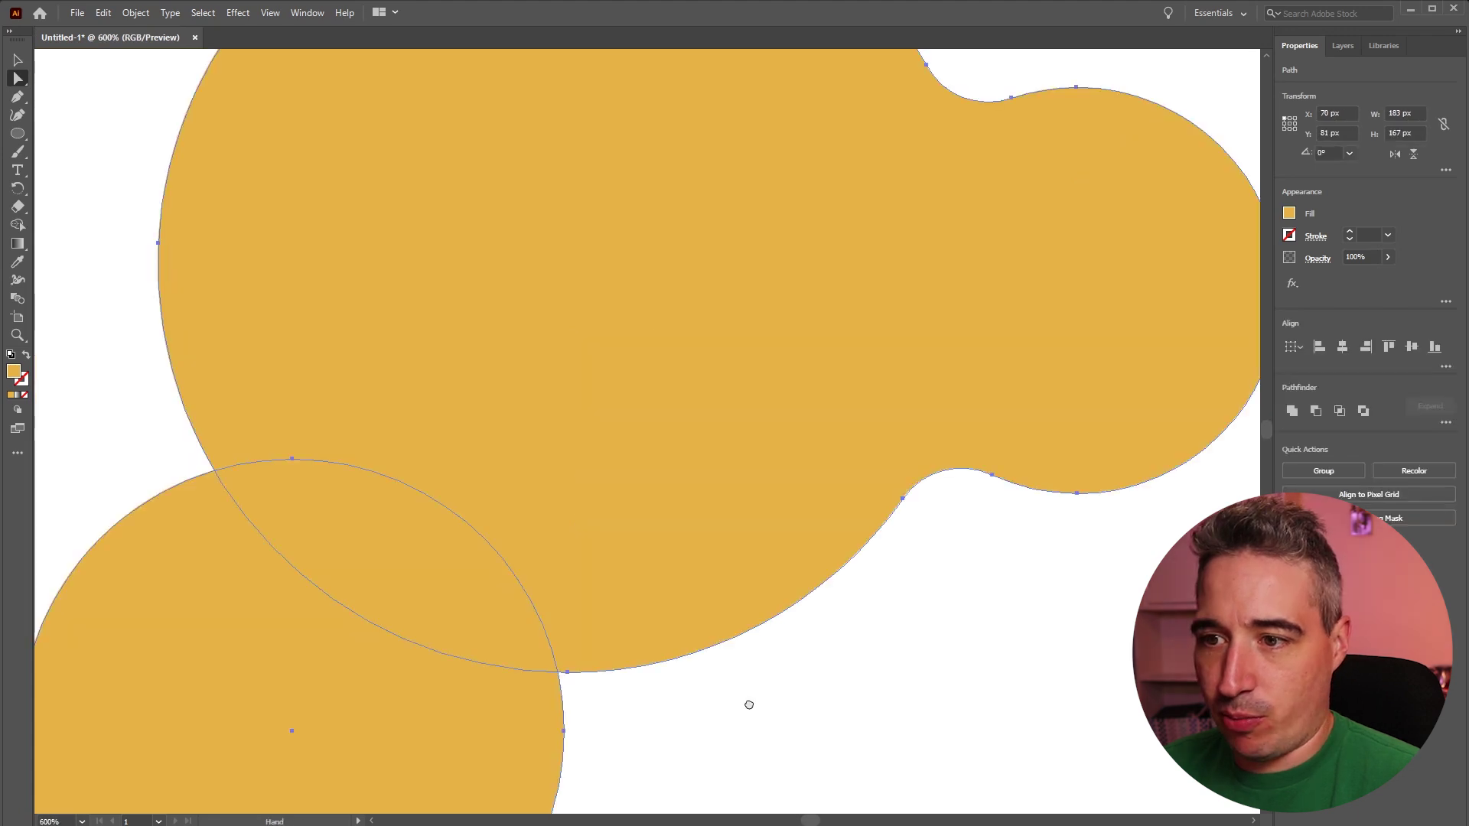
Nudge the small circle slightly up and right and unite it with the blob again.
{"action": "left_click_drag", "start_coordinate": [761, 684], "coordinate": [895, 564]}
{"action": "key", "text": "v"}
{"action": "left_click", "coordinate": [816, 617]}
{"action": "left_click_drag", "start_coordinate": [562, 654], "coordinate": [581, 631]}
{"action": "left_click", "coordinate": [918, 480], "text": "shift"}
{"action": "left_click", "coordinate": [1289, 411]}
{"action": "left_click", "coordinate": [781, 583]}
Round both new junction corners between the small circle and the blob.
{"action": "key", "text": "a"}
{"action": "left_click", "coordinate": [724, 551]}
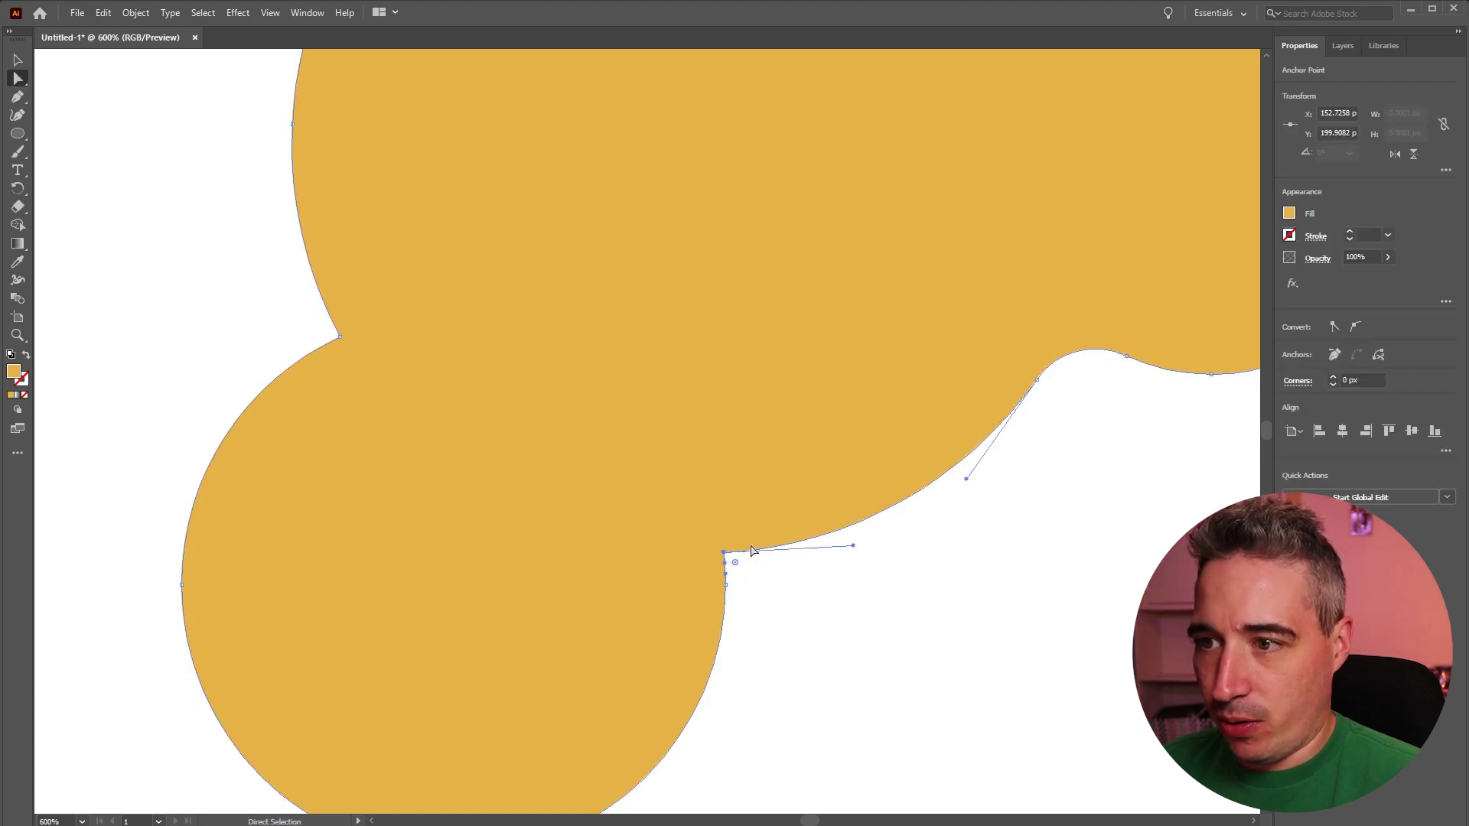
{"action": "left_click", "coordinate": [339, 337]}
{"action": "left_click_drag", "start_coordinate": [327, 334], "coordinate": [295, 322]}
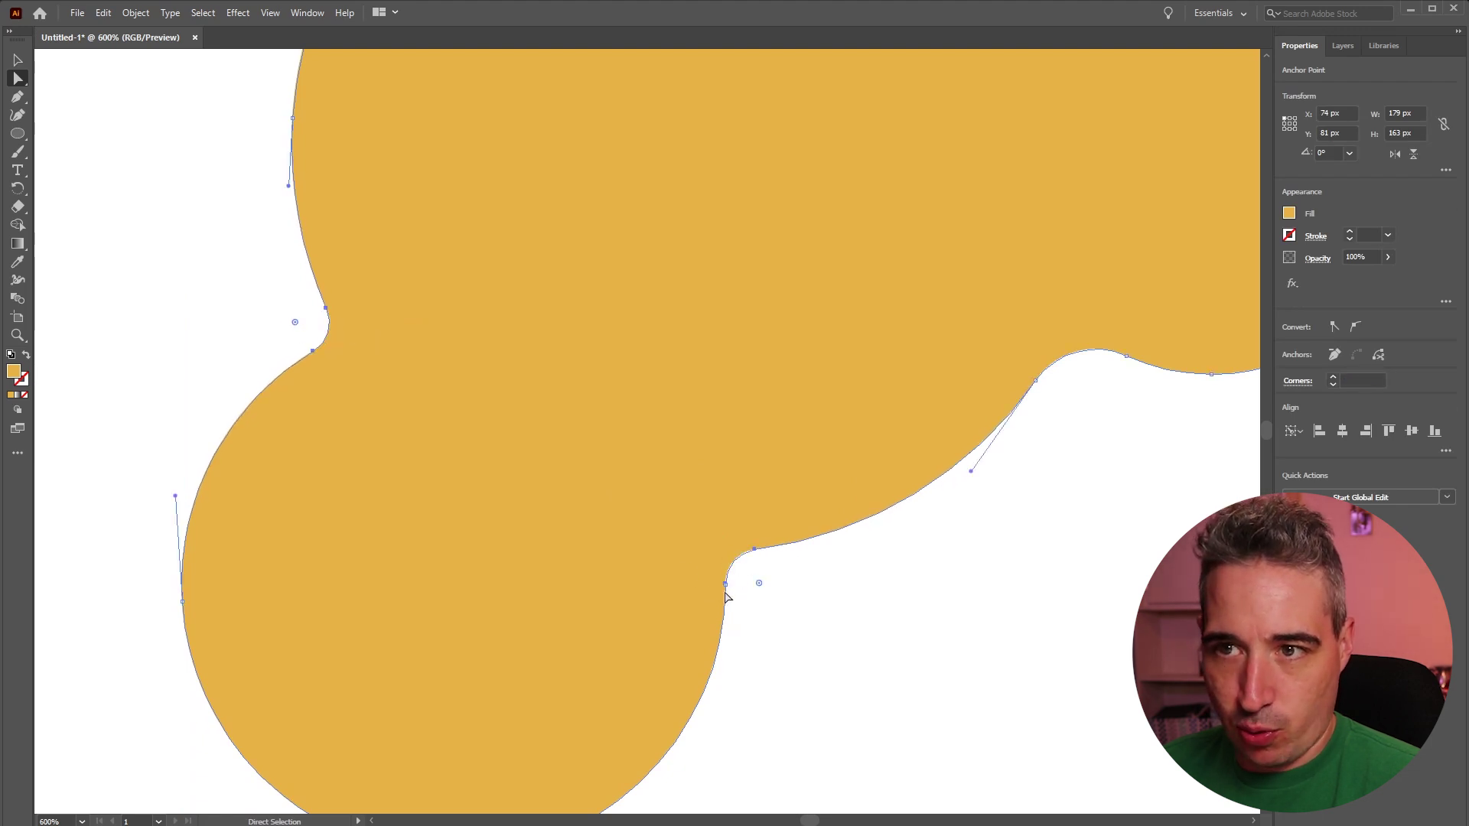
{"action": "key", "text": "ctrl+minus"}
{"action": "key", "text": "ctrl+minus"}
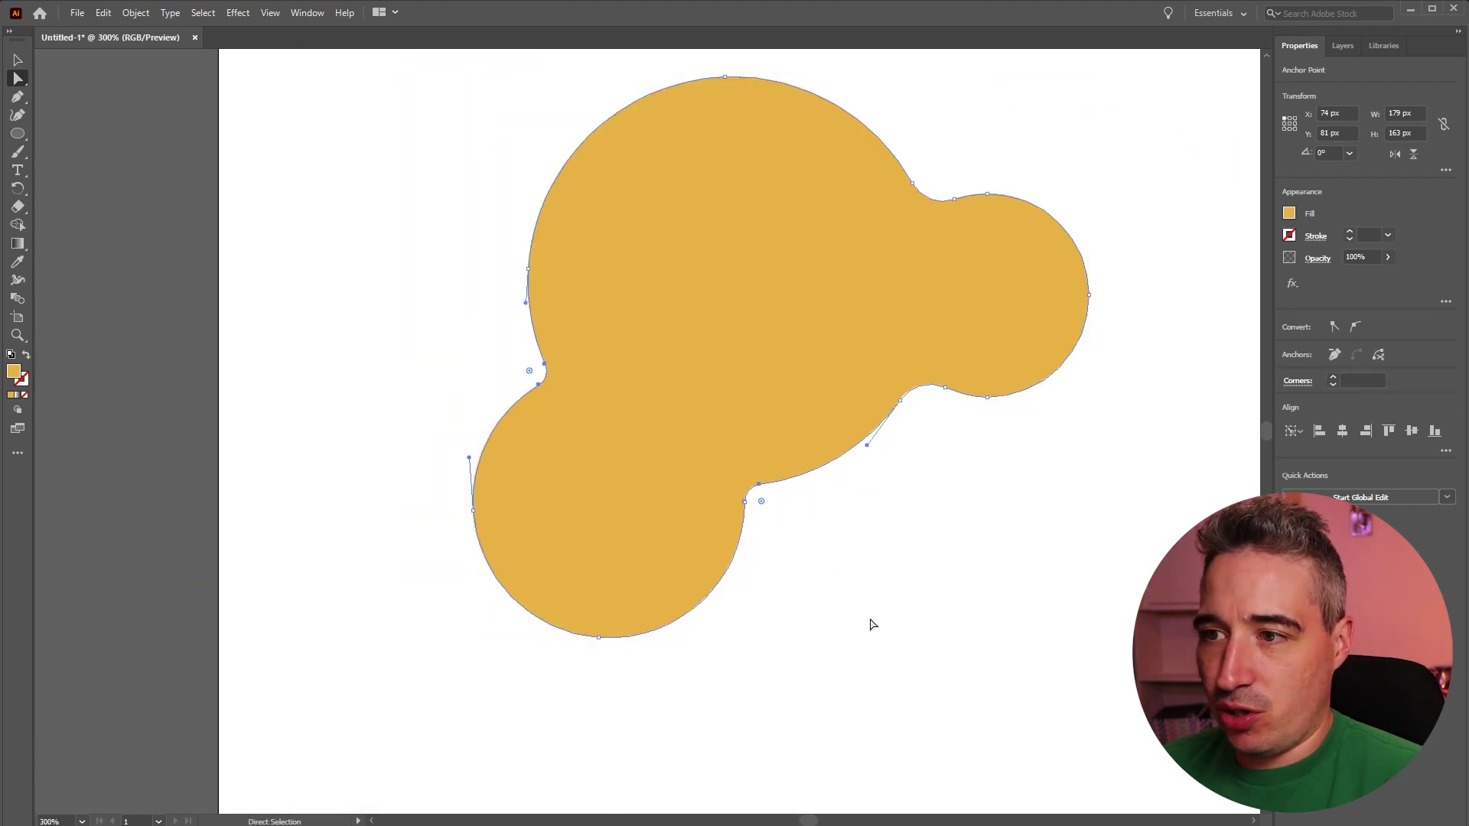
{"action": "left_click", "coordinate": [878, 625]}
Move the small circle about 17 px left and select it together with the blob.
{"action": "key", "text": "ctrl+a"}
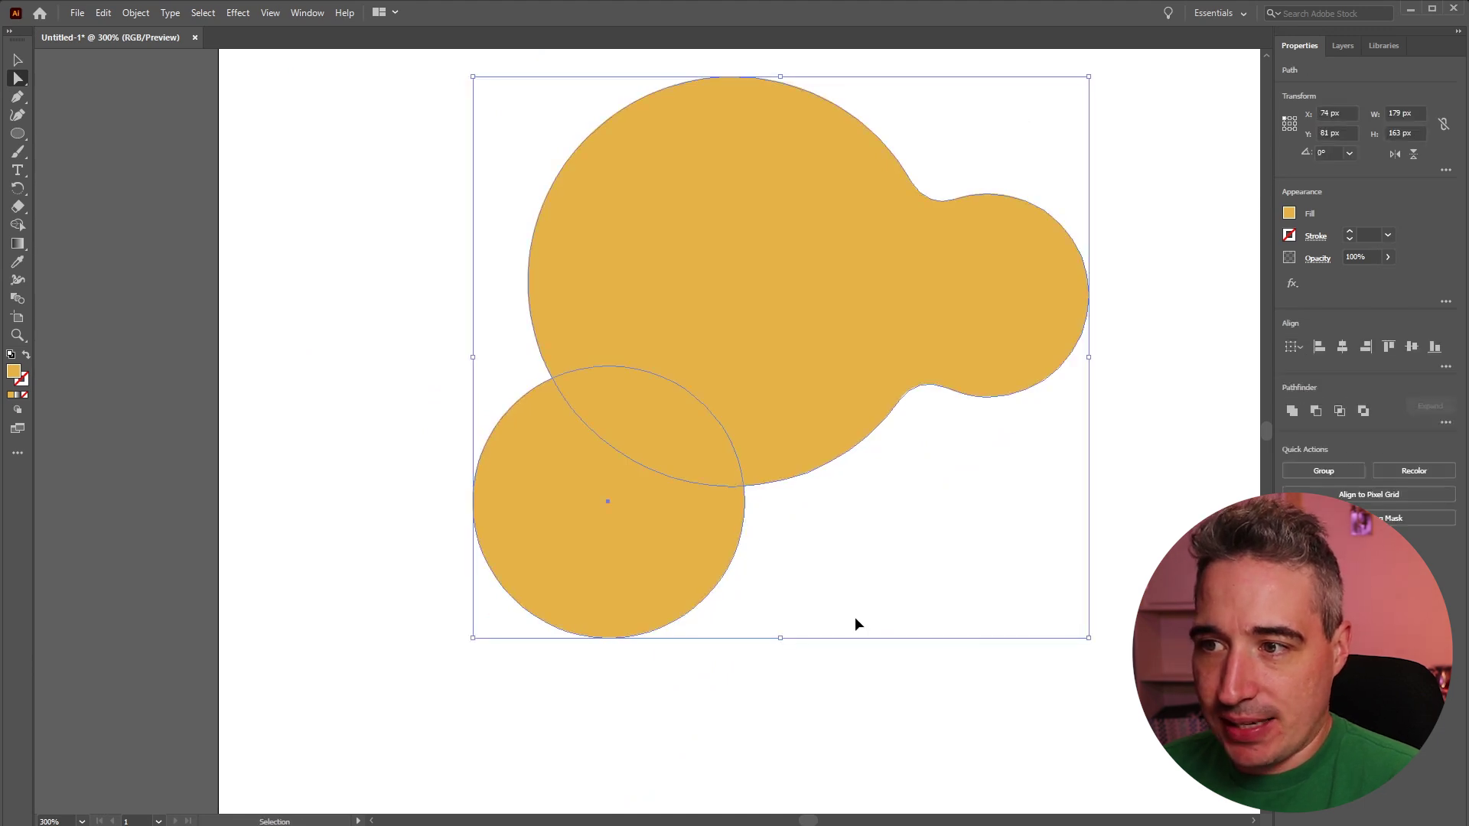
{"action": "key", "text": "a"}
{"action": "left_click", "coordinate": [715, 557]}
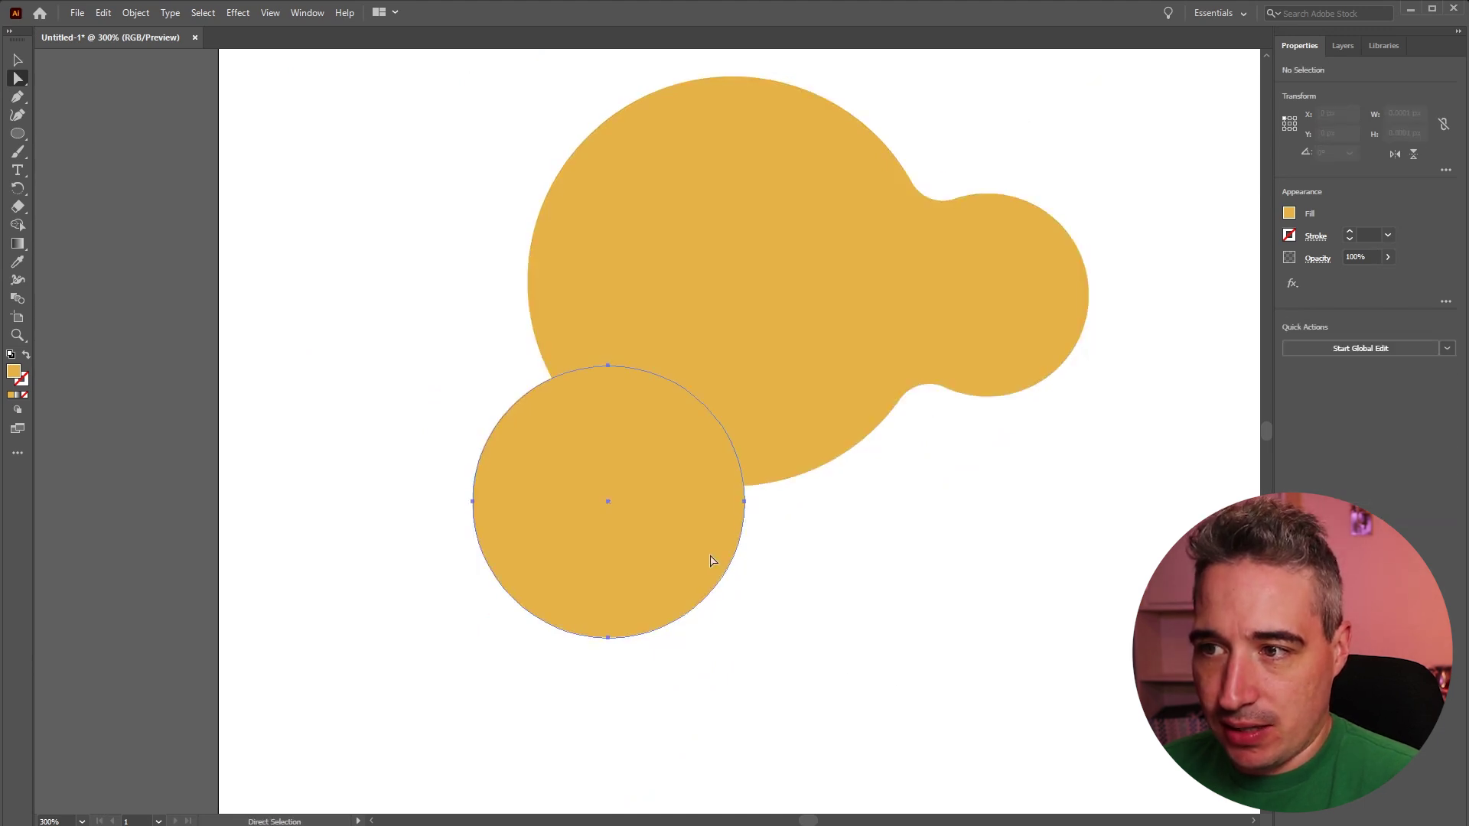
{"action": "left_click", "coordinate": [746, 502]}
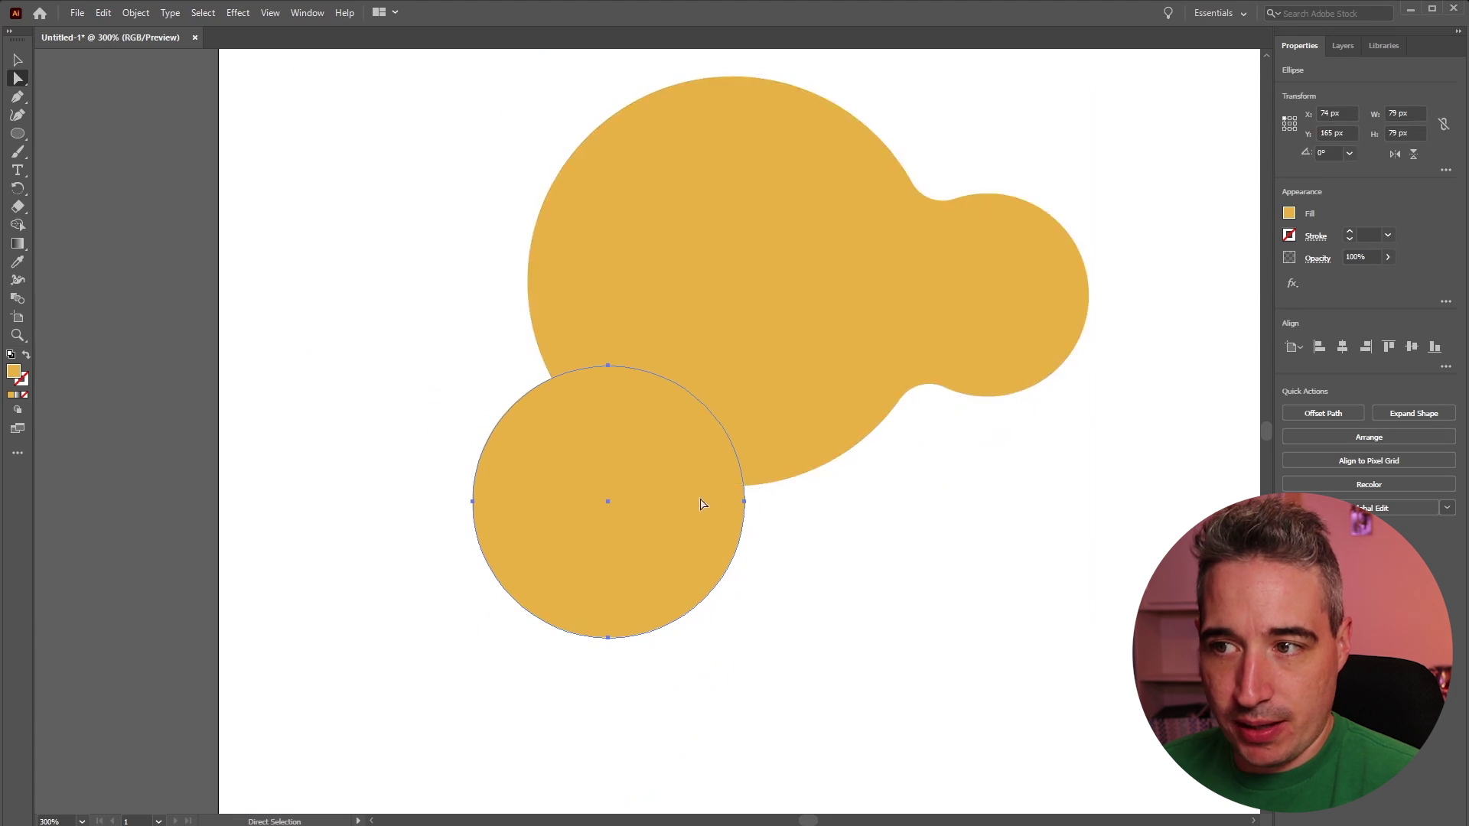
{"action": "left_click_drag", "start_coordinate": [693, 515], "coordinate": [677, 521]}
{"action": "left_click", "coordinate": [790, 462]}
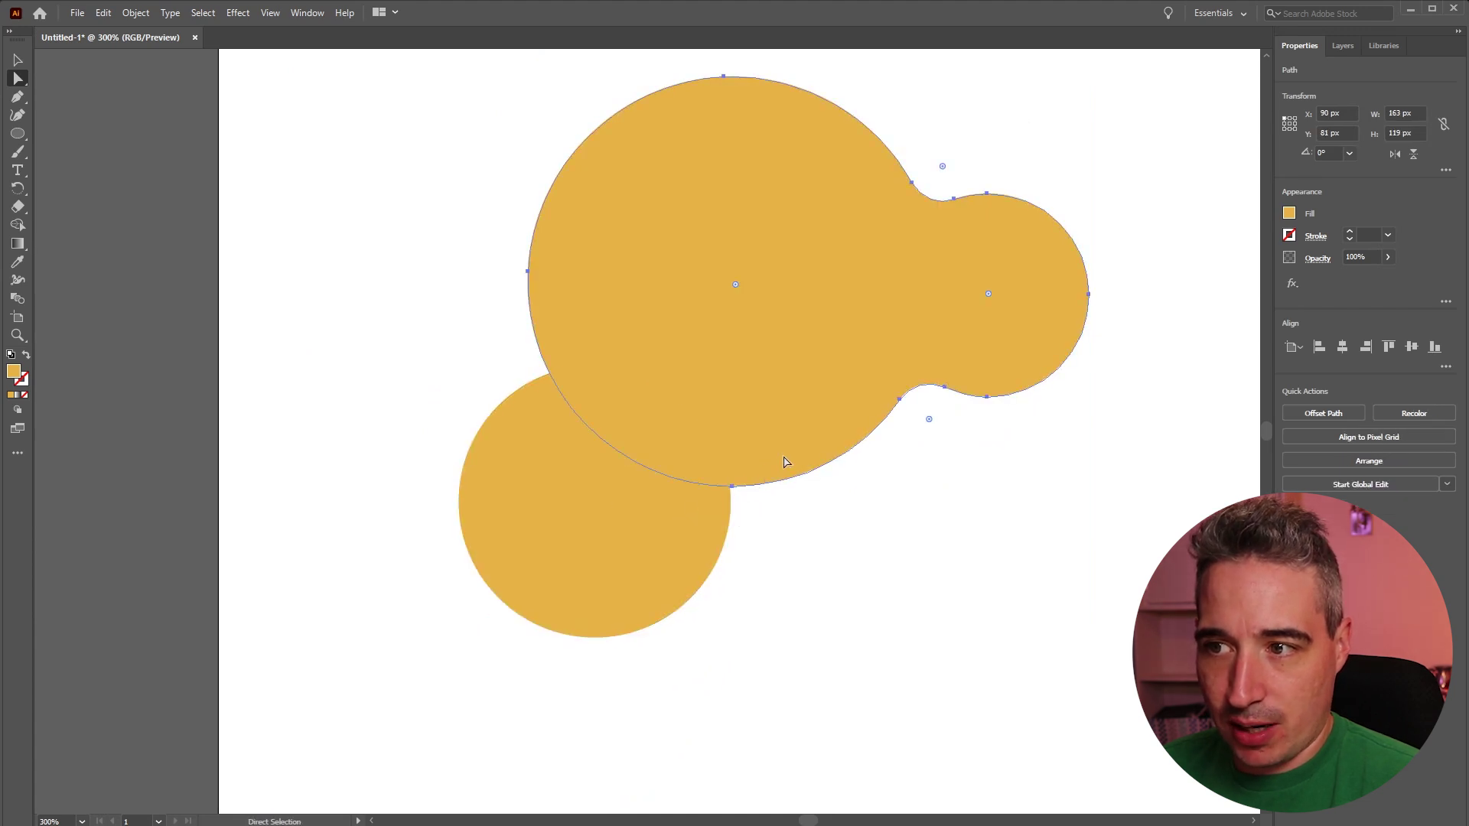
{"action": "left_click", "coordinate": [726, 511], "text": "shift"}
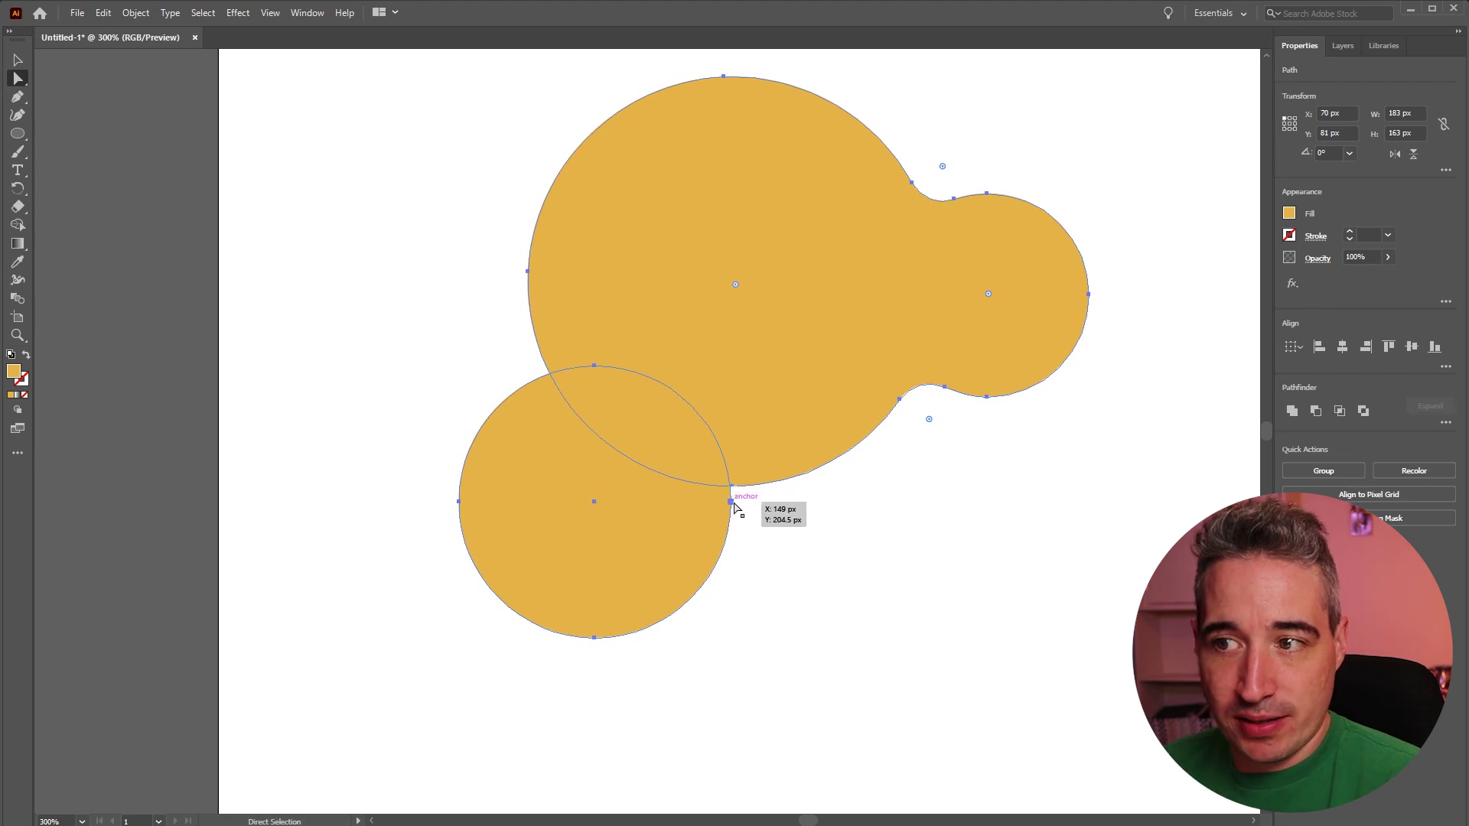
Nudge the small circle up and right, then select and delete it.
{"action": "left_click", "coordinate": [820, 528]}
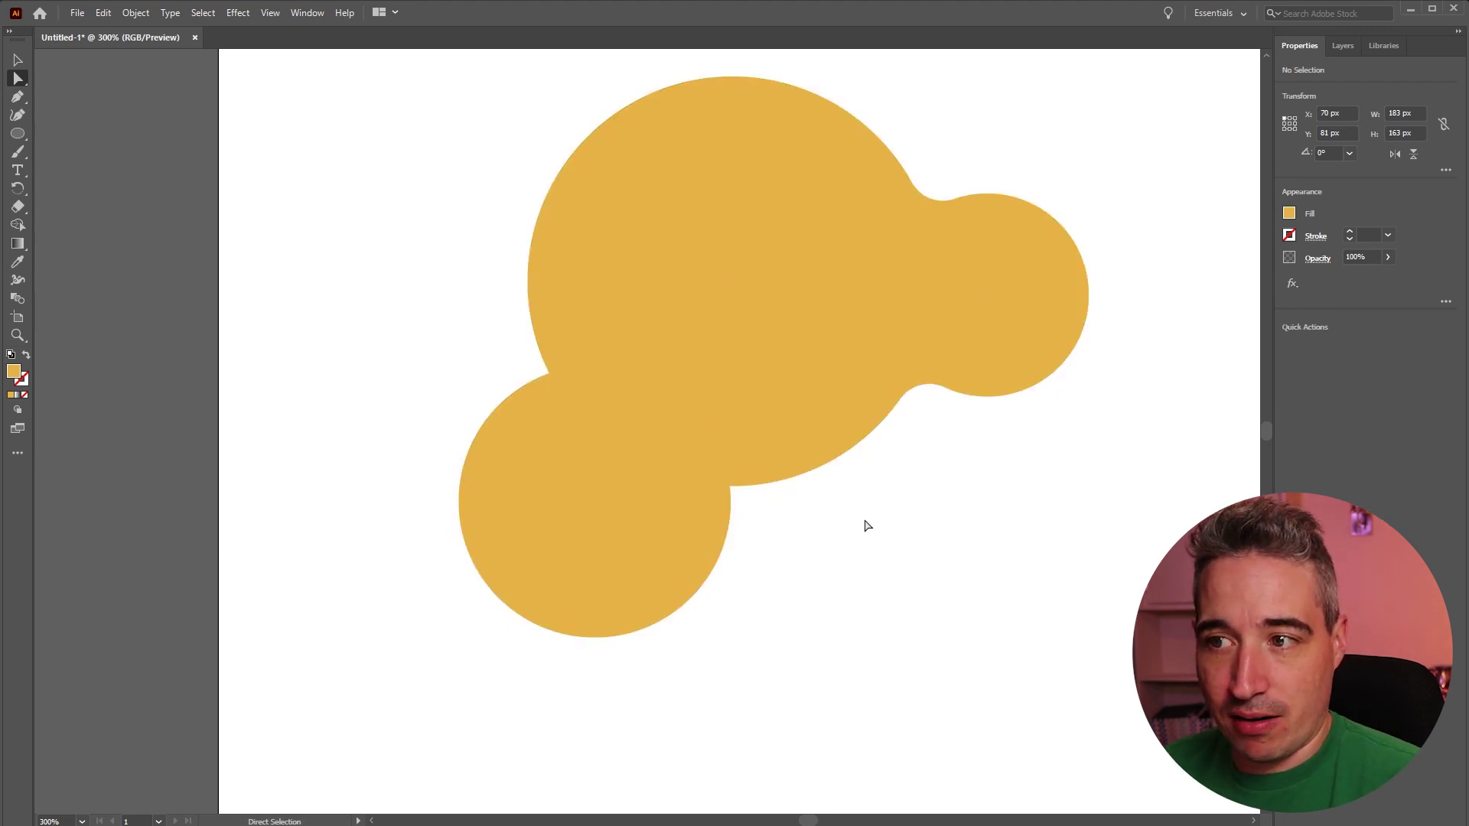
{"action": "mouse_move", "coordinate": [679, 527]}
{"action": "left_mouse_down"}
{"action": "mouse_move", "coordinate": [666, 534]}
{"action": "mouse_move", "coordinate": [686, 513]}
{"action": "left_mouse_up"}
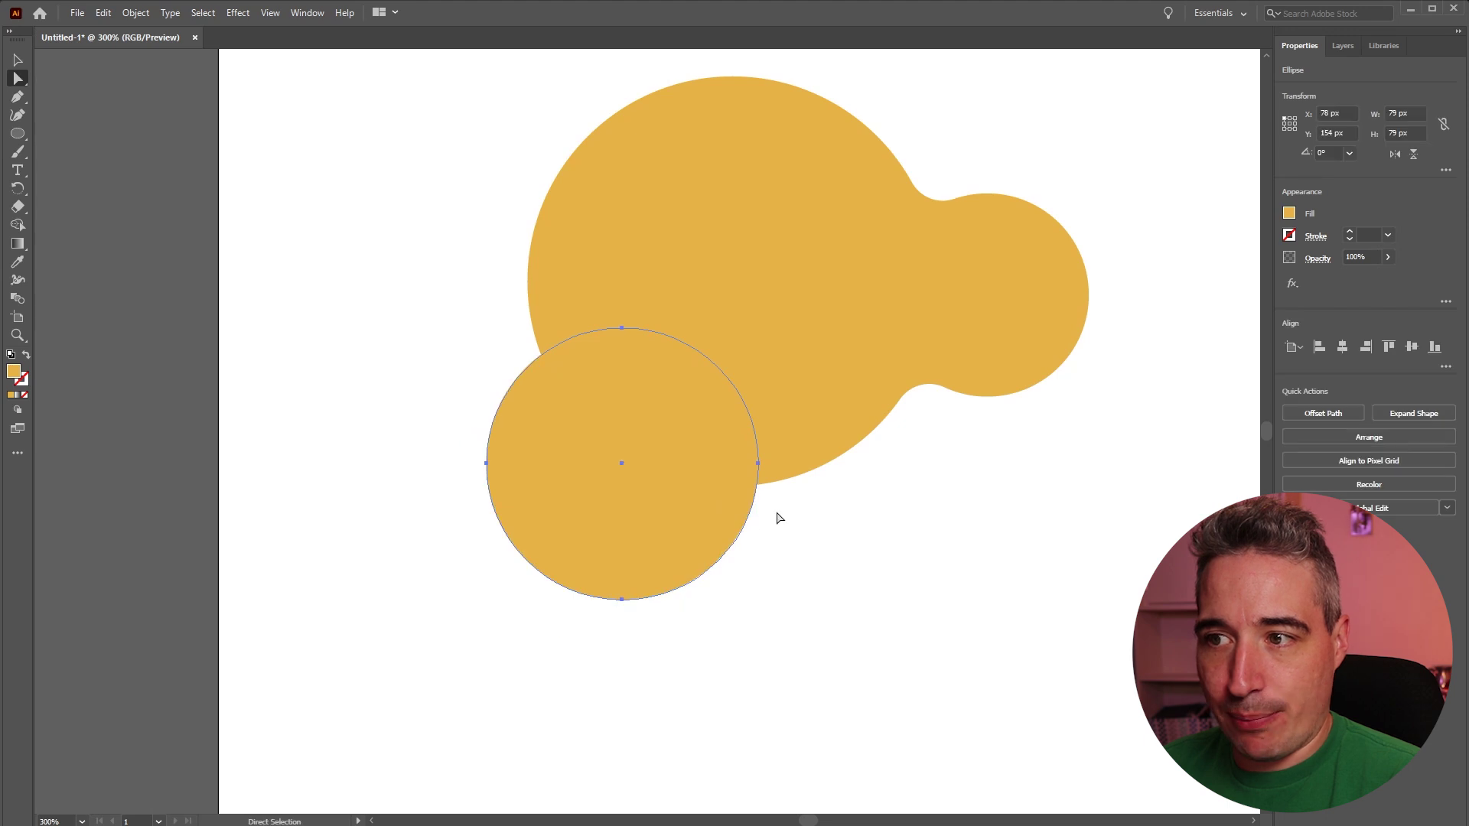
{"action": "left_click", "coordinate": [765, 487]}
{"action": "left_click", "coordinate": [728, 508]}
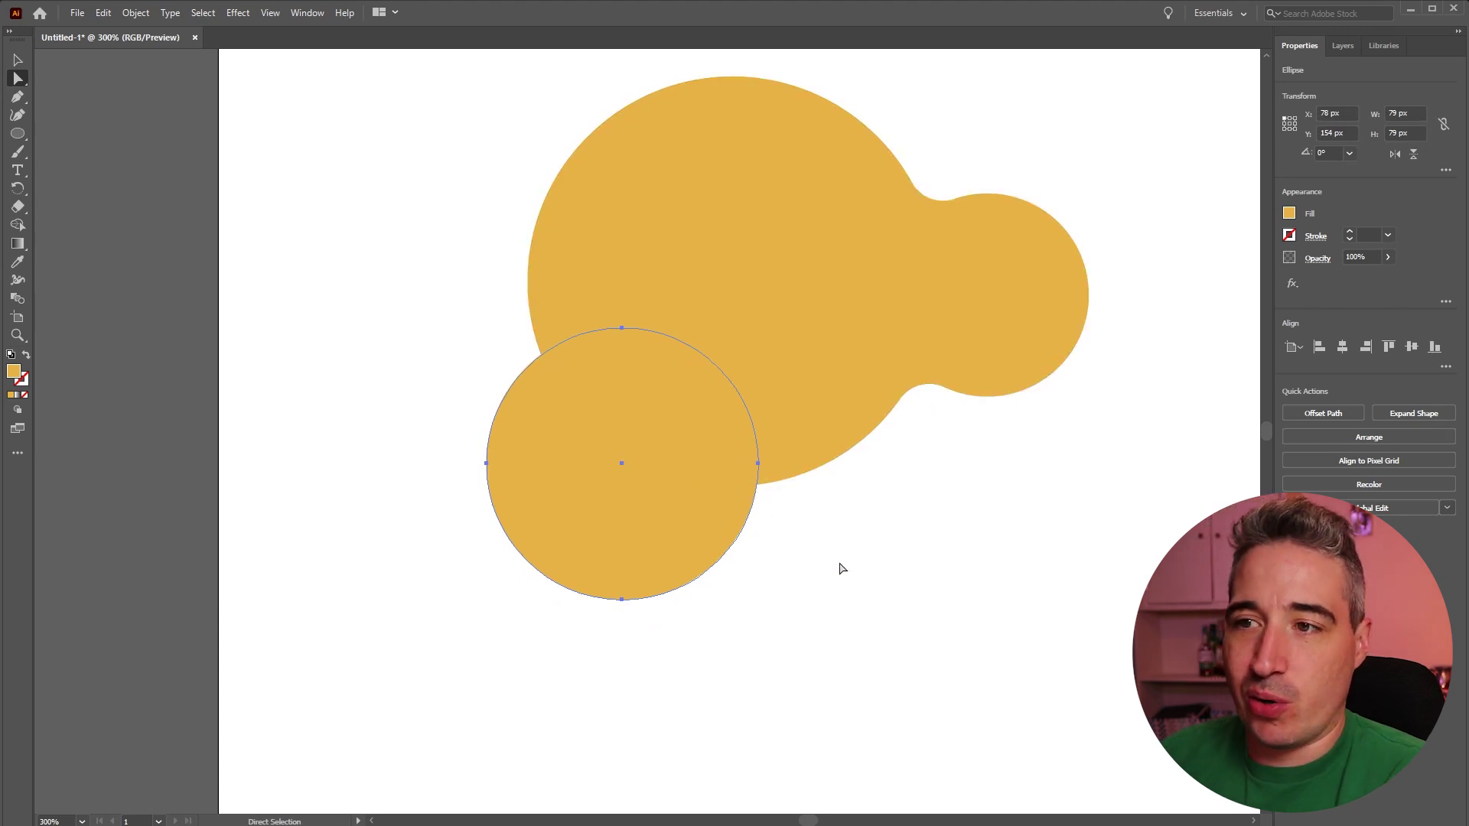
{"action": "key", "text": "Delete"}
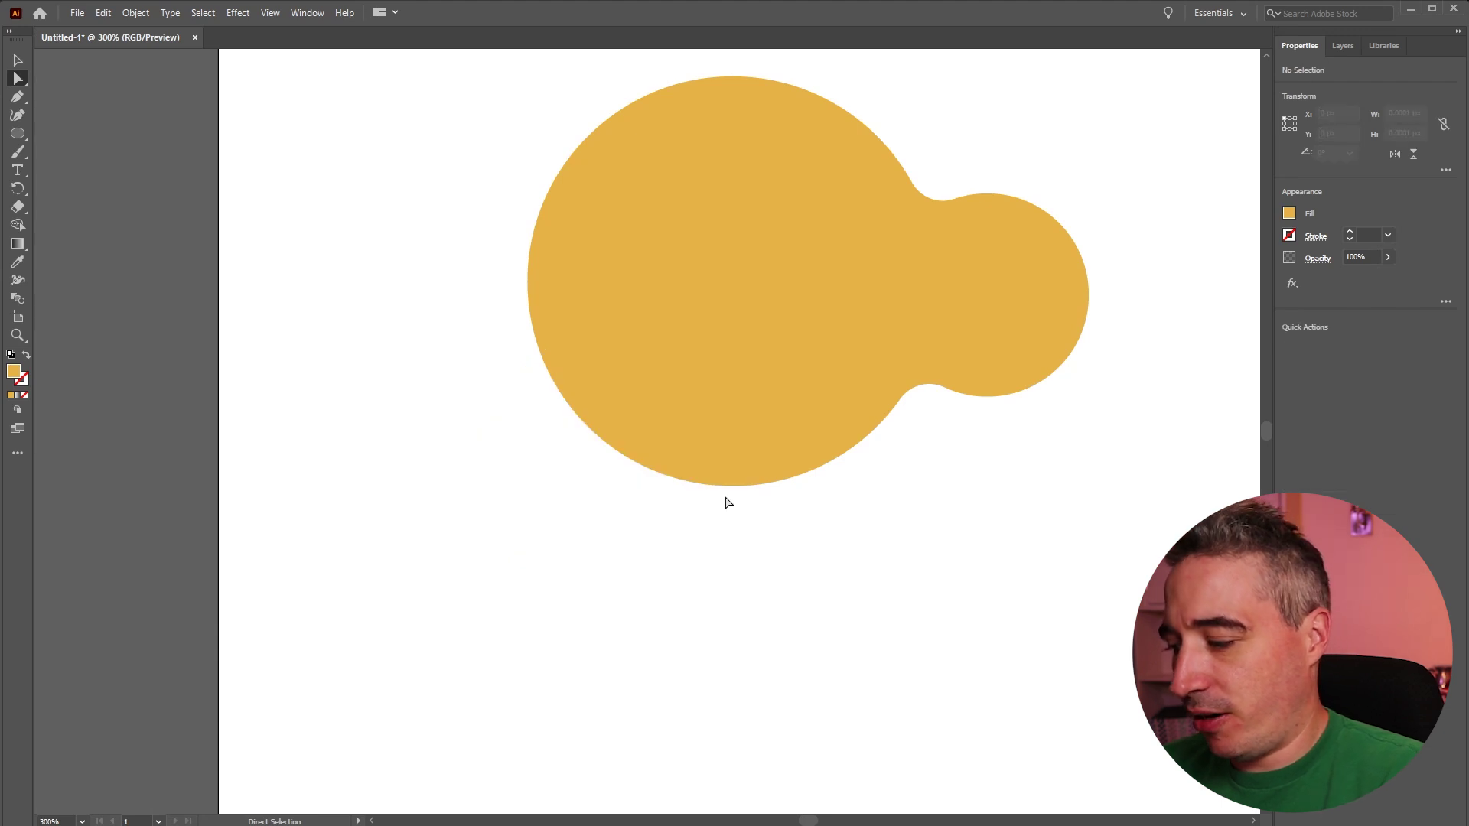
Delete the blob's anchors and move the yellow wave band onto the artboard's top.
{"action": "key", "text": "ctrl+minus"}
{"action": "key", "text": "ctrl+minus"}
{"action": "left_click_drag", "start_coordinate": [609, 504], "coordinate": [803, 335]}
{"action": "key", "text": "Delete"}
{"action": "left_click_drag", "start_coordinate": [878, 263], "coordinate": [511, 435]}
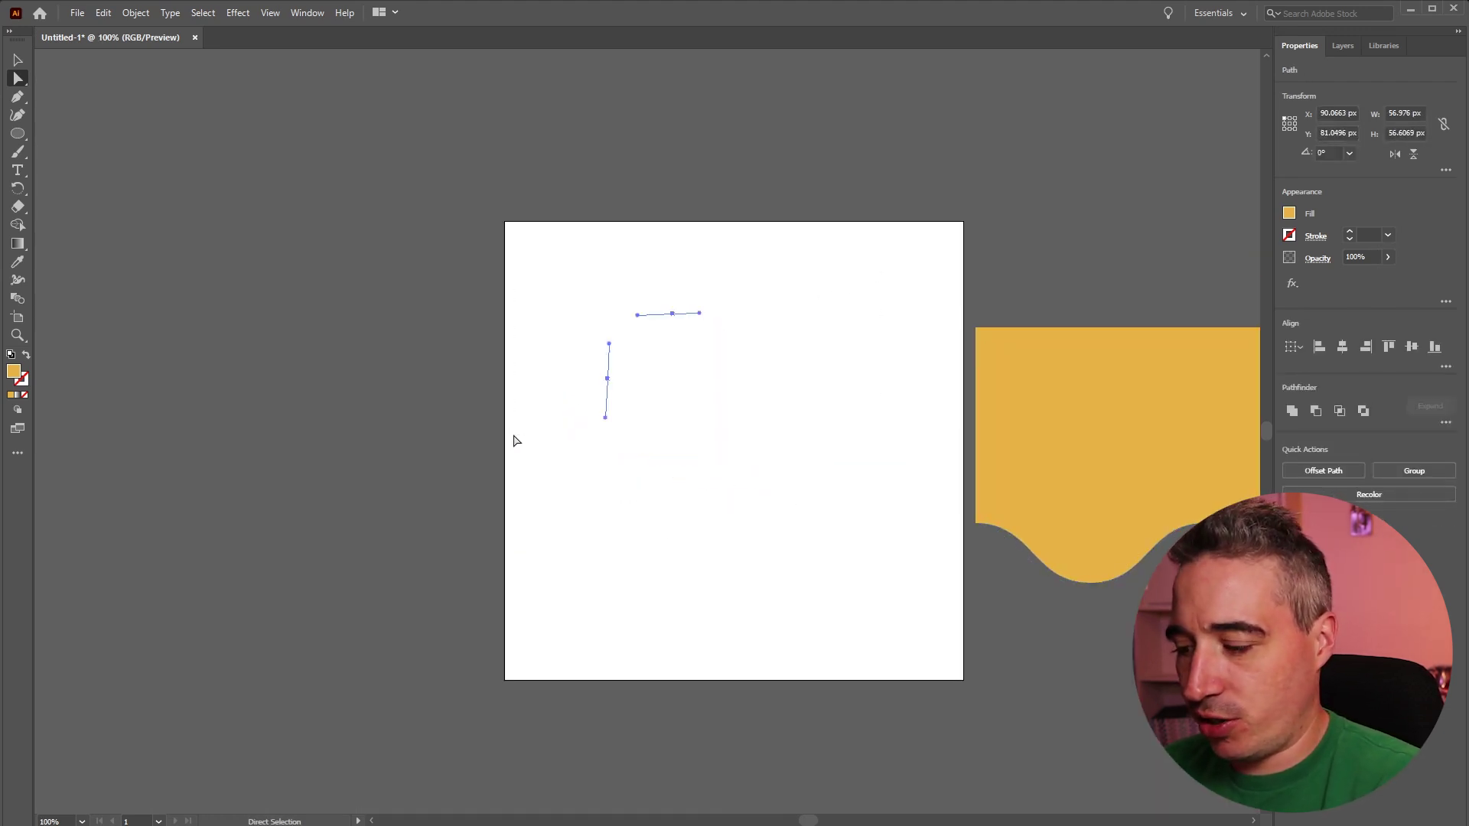
{"action": "left_click", "coordinate": [1054, 423]}
{"action": "key", "text": "v"}
{"action": "left_click_drag", "start_coordinate": [1105, 410], "coordinate": [654, 299]}
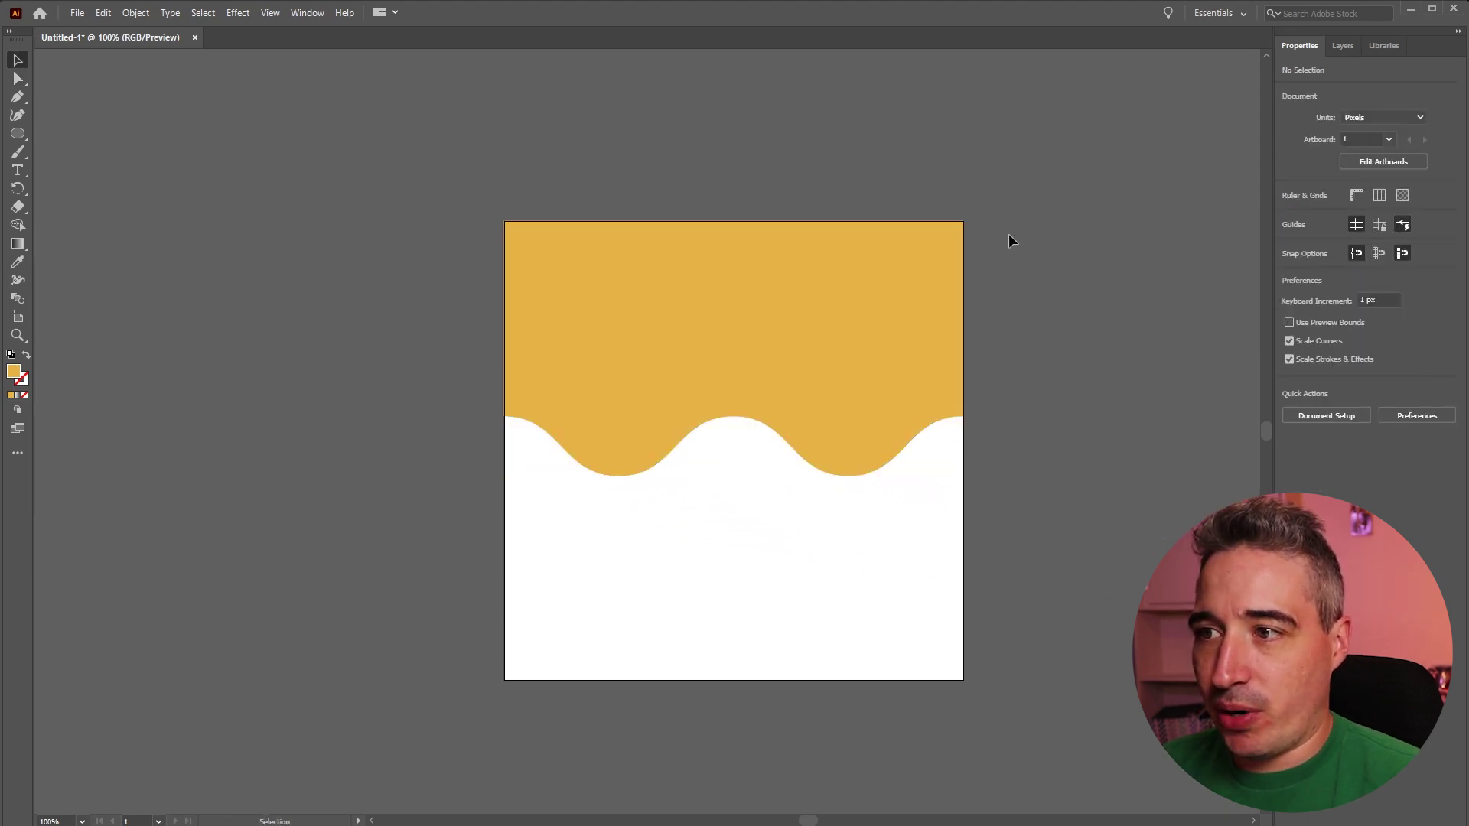